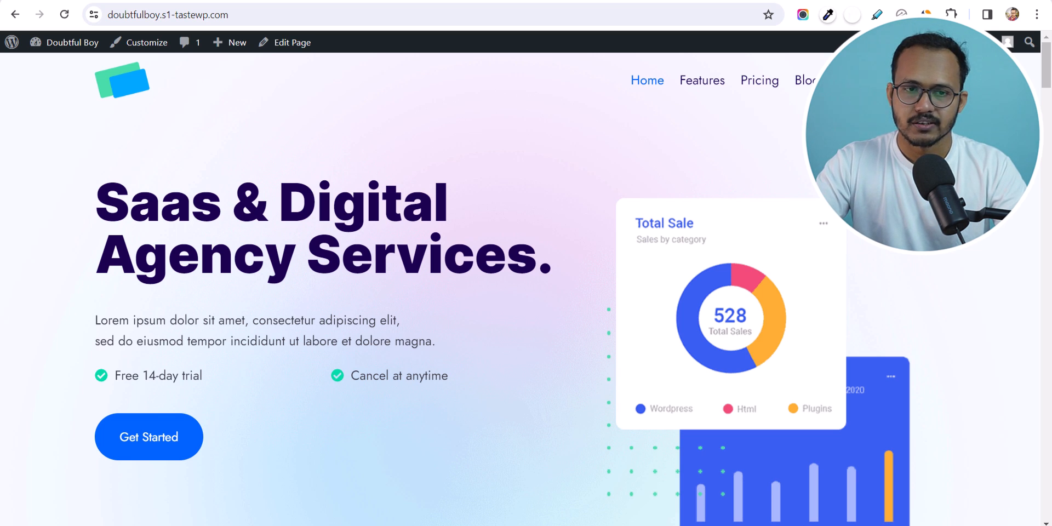
- Add a custom link labelled 'Subscribe' with URL # to the Main Menu
mouse_move(64, 45)
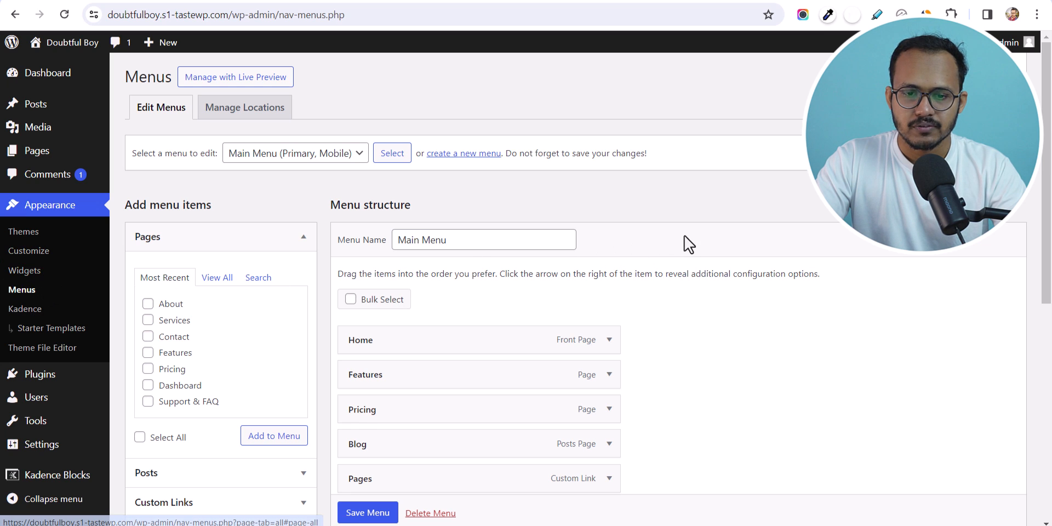
scroll(686, 233, down, 3)
scroll(685, 230, down, 4)
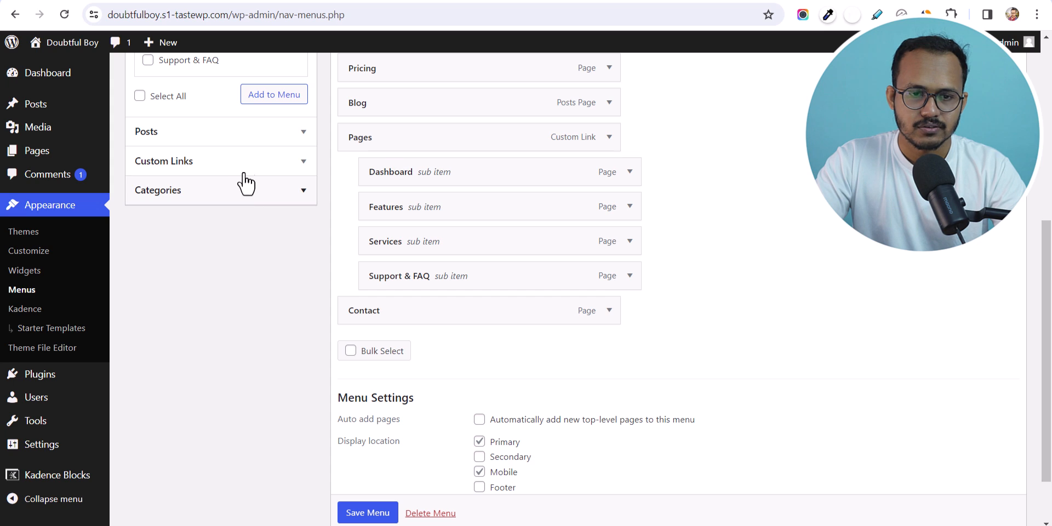
click(248, 174)
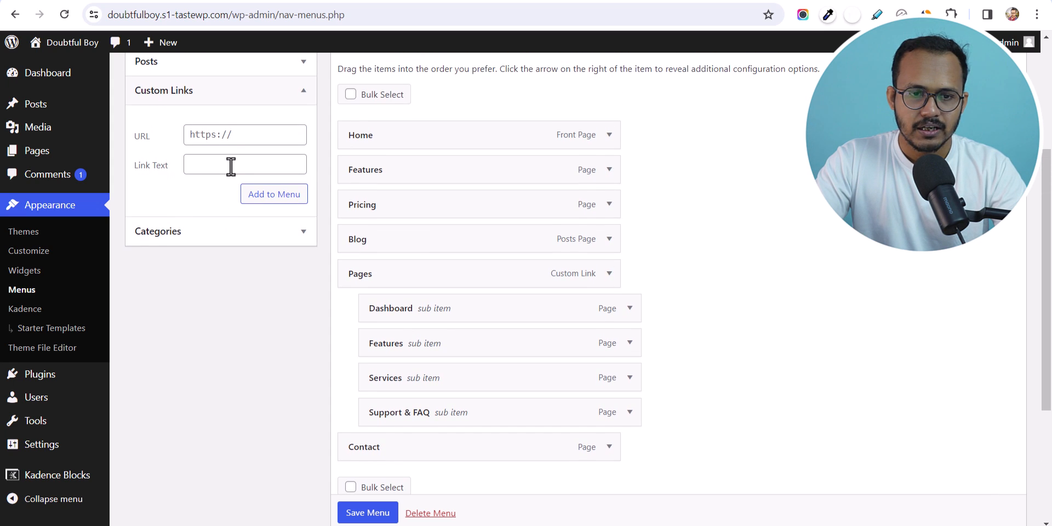
click(224, 165)
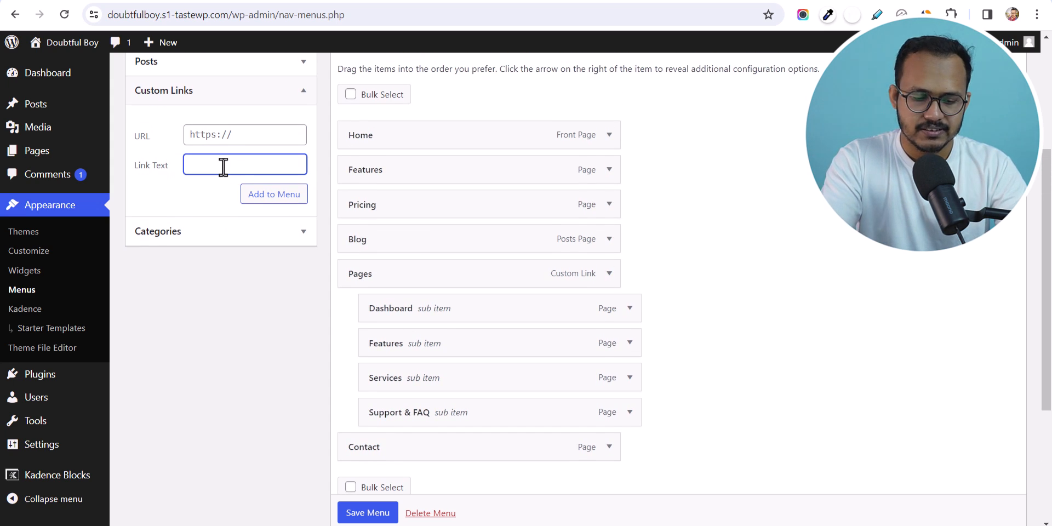
text(Subscribe)
click(253, 133)
text(#)
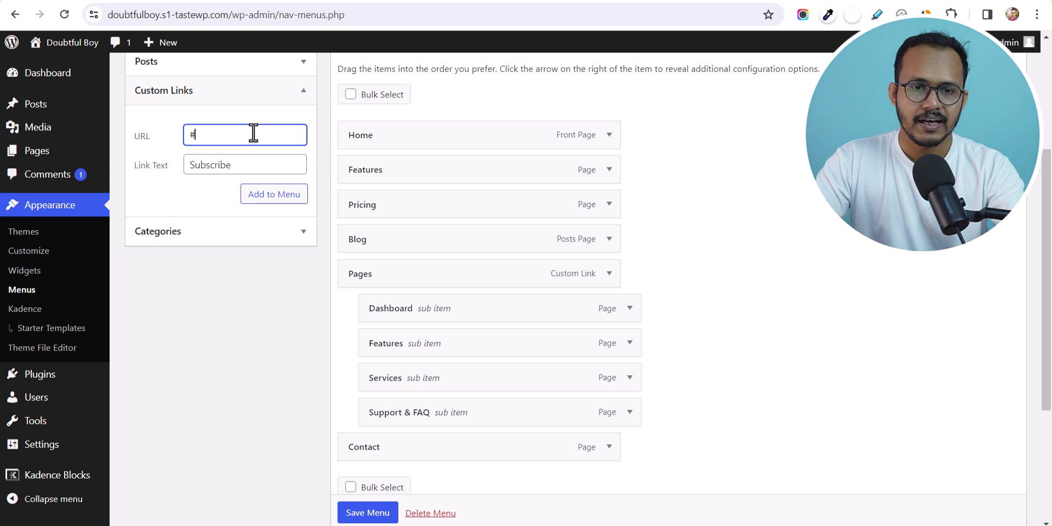
click(274, 198)
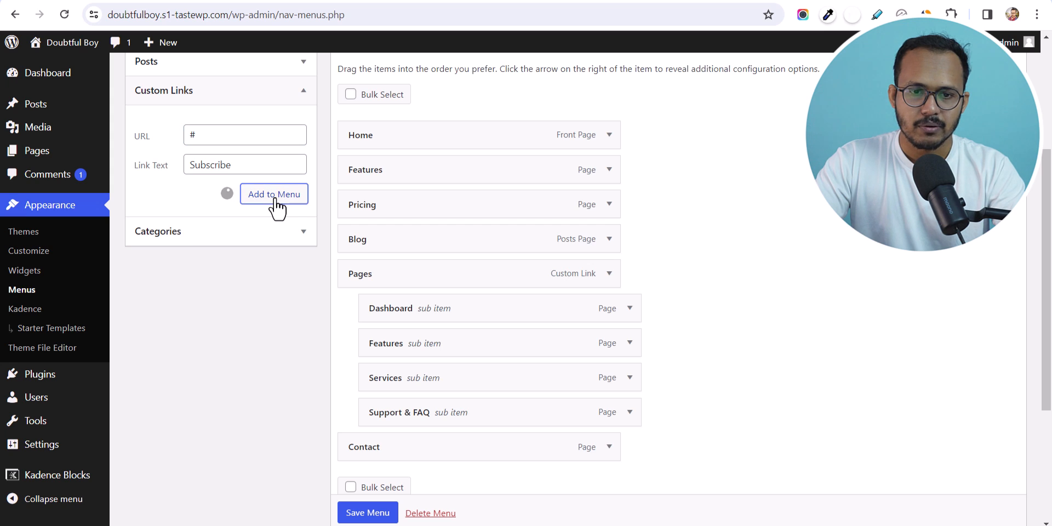
- Save the Main Menu and open the live site in a new tab
scroll(531, 438, down, 3)
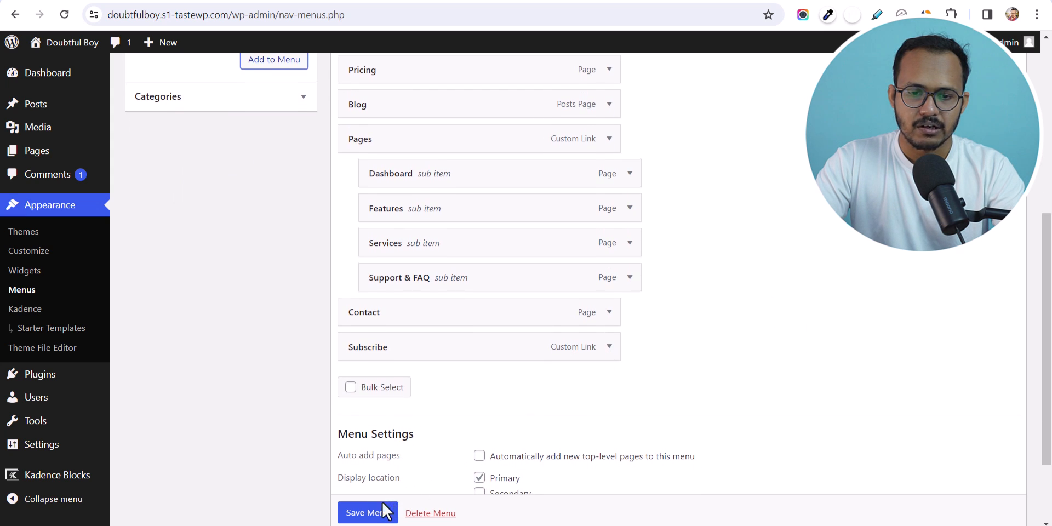
click(363, 515)
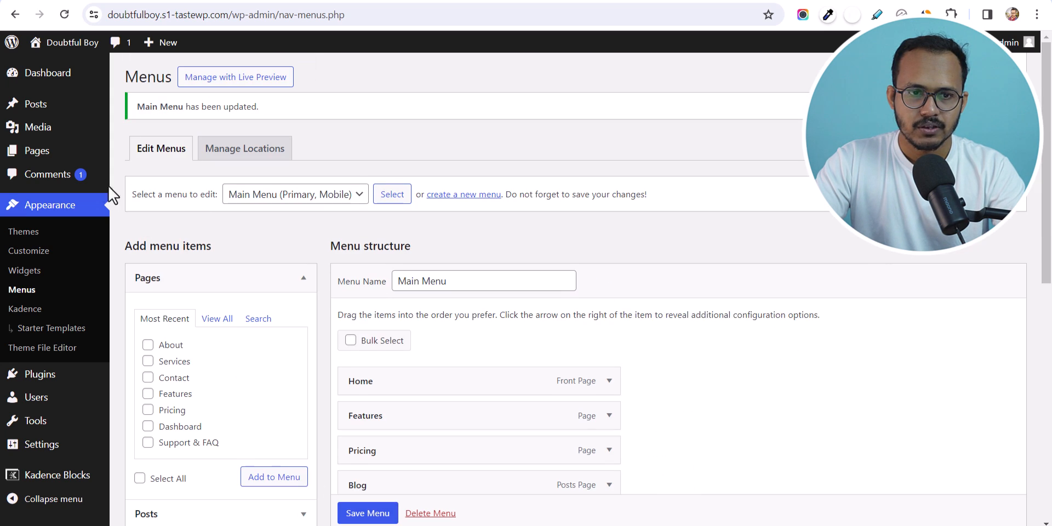
right_click(67, 67)
click(114, 83)
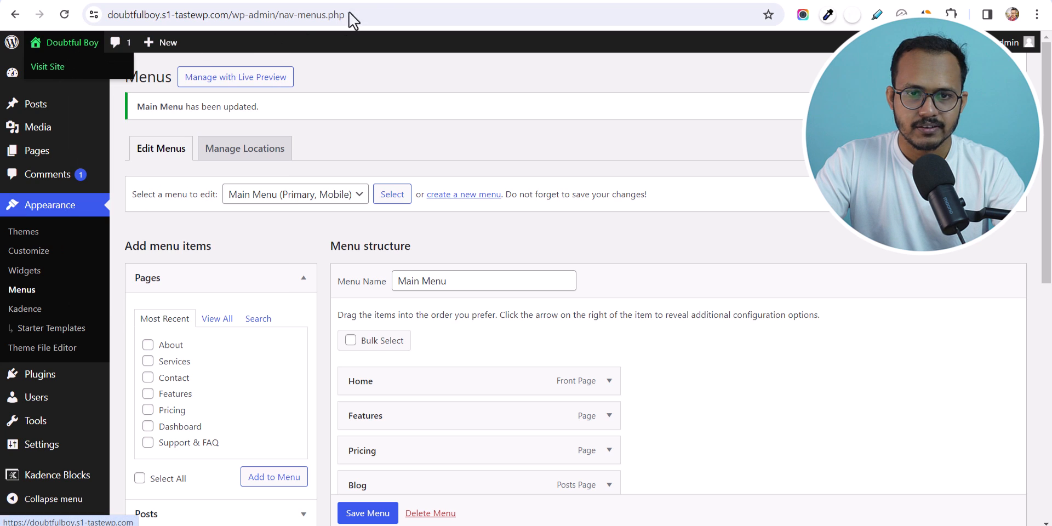
- Check that the live site header shows Subscribe, then go back to the admin Menus page
click(402, 1)
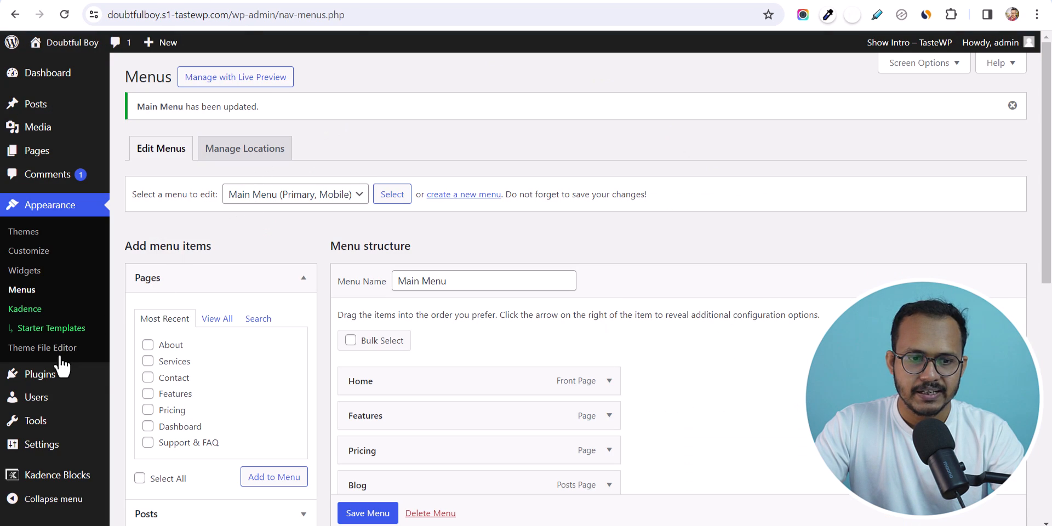
mouse_move(36, 378)
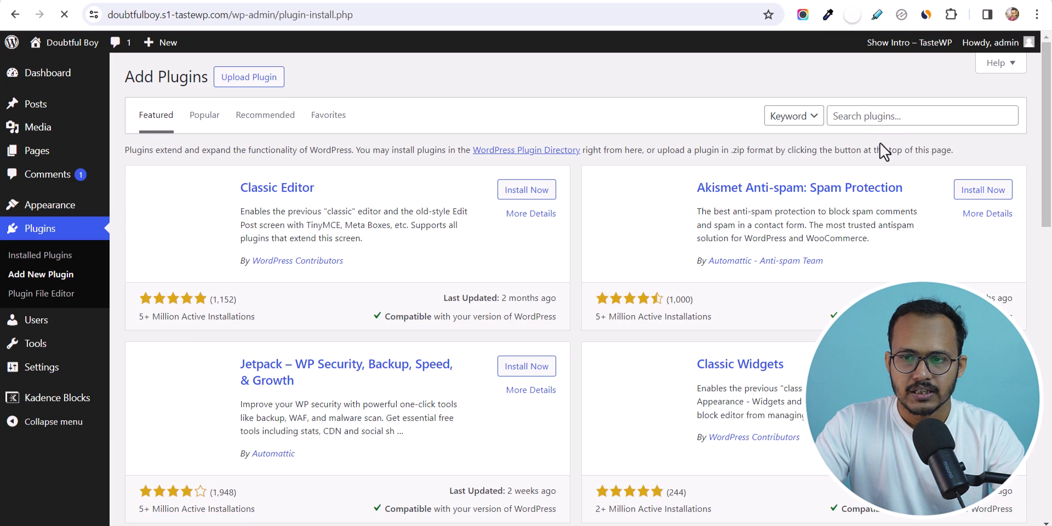
- Search for 'Hustle', install and activate it, and go to its dashboard
click(871, 117)
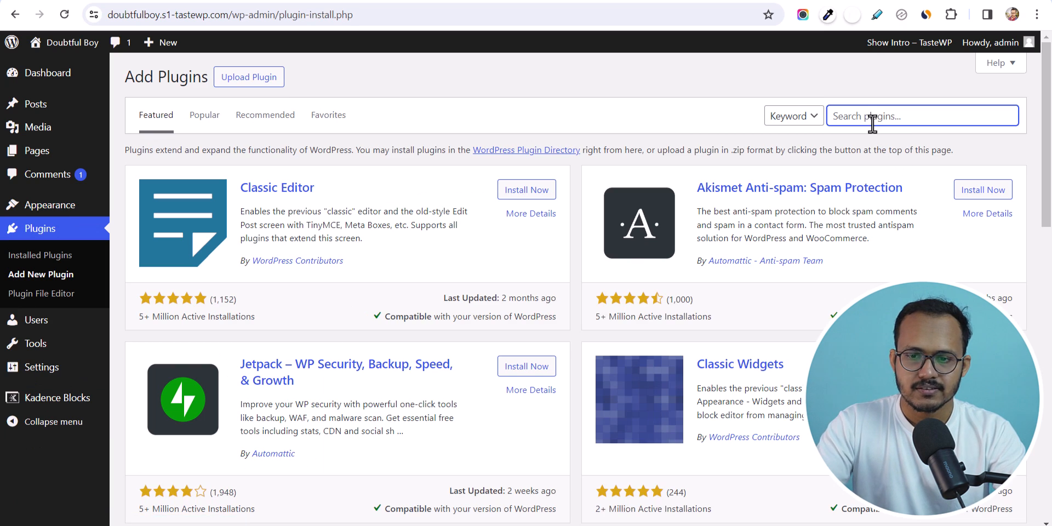
text(Hustle)
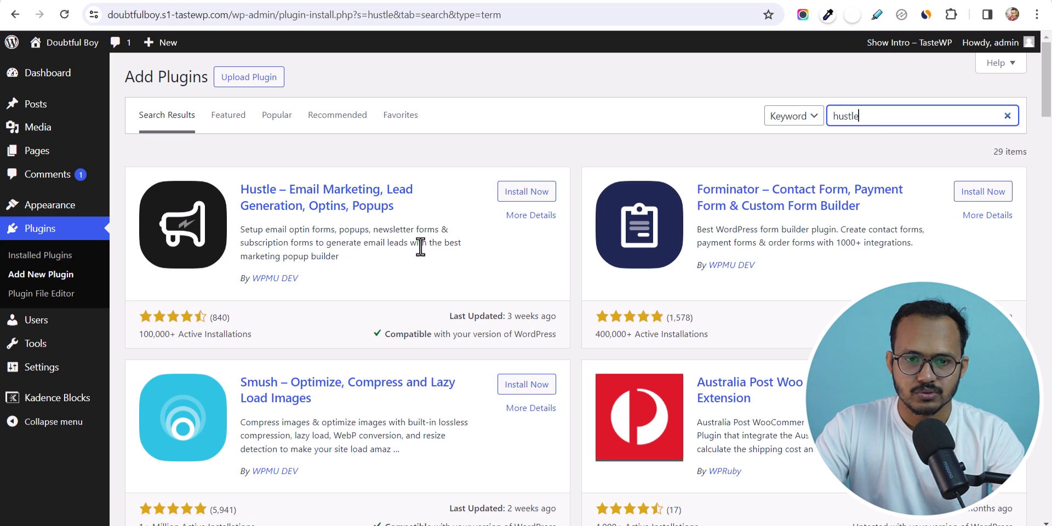
click(520, 193)
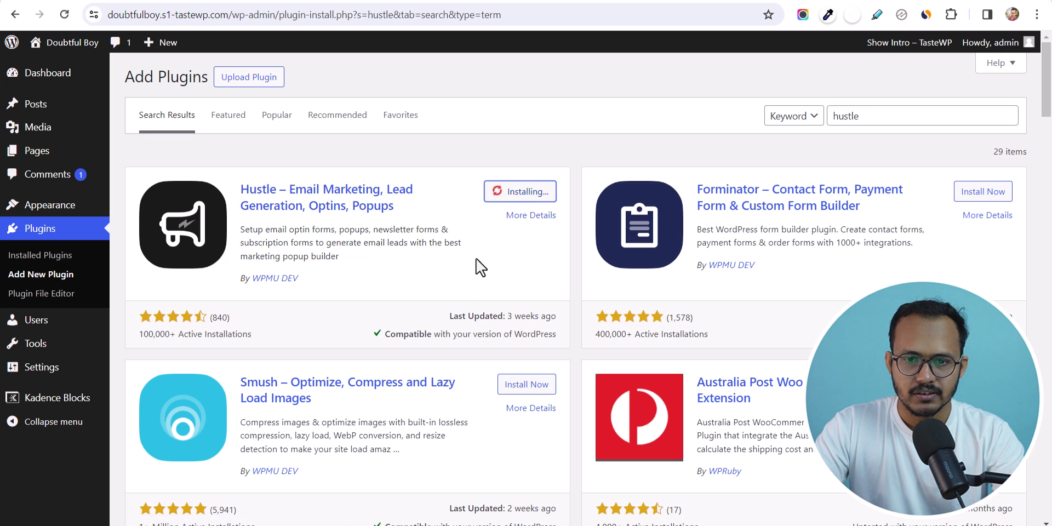
click(525, 197)
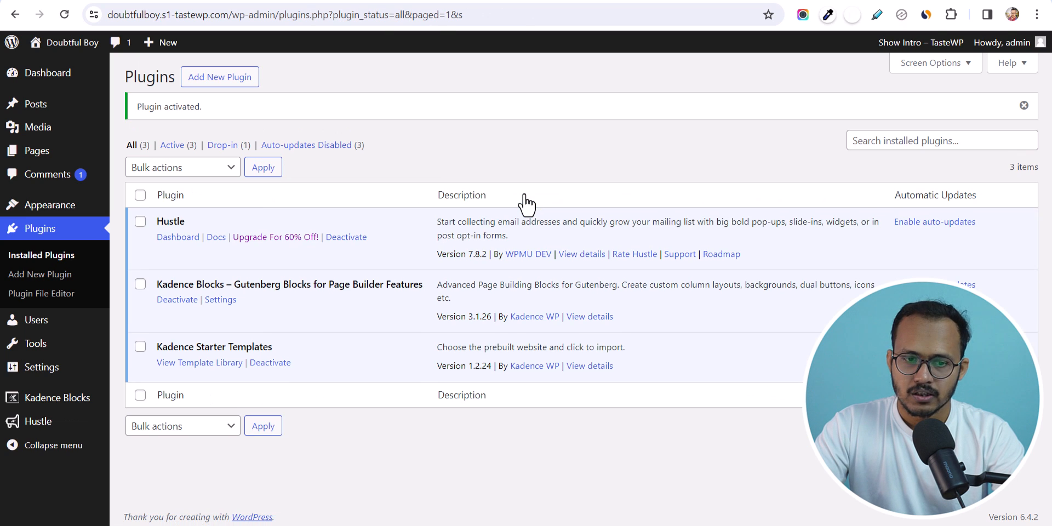
click(177, 237)
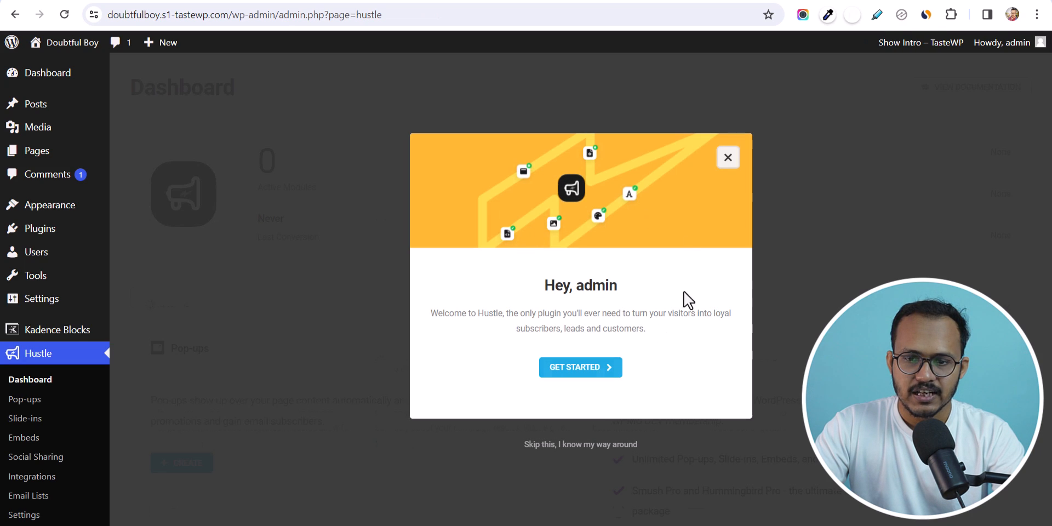
- Skip the Hustle welcome dialog and look over the Pop-ups, Embeds and Slide-ins modules
click(559, 445)
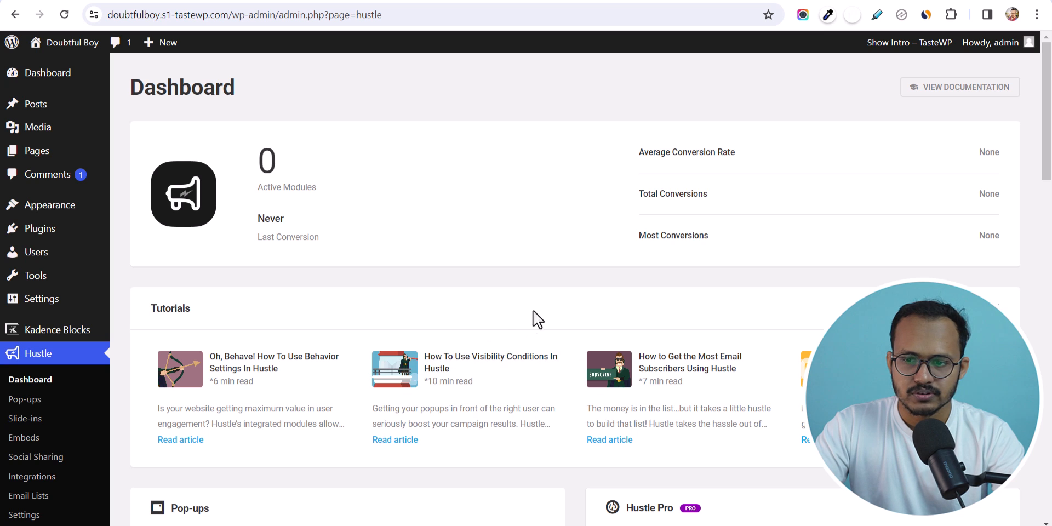
drag(1048, 154, 1049, 263)
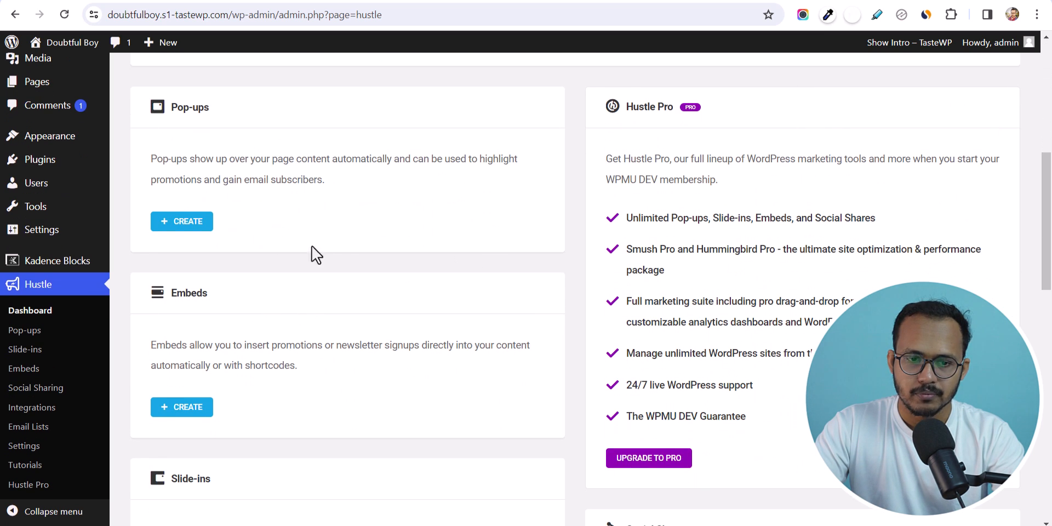
scroll(291, 247, down, 3)
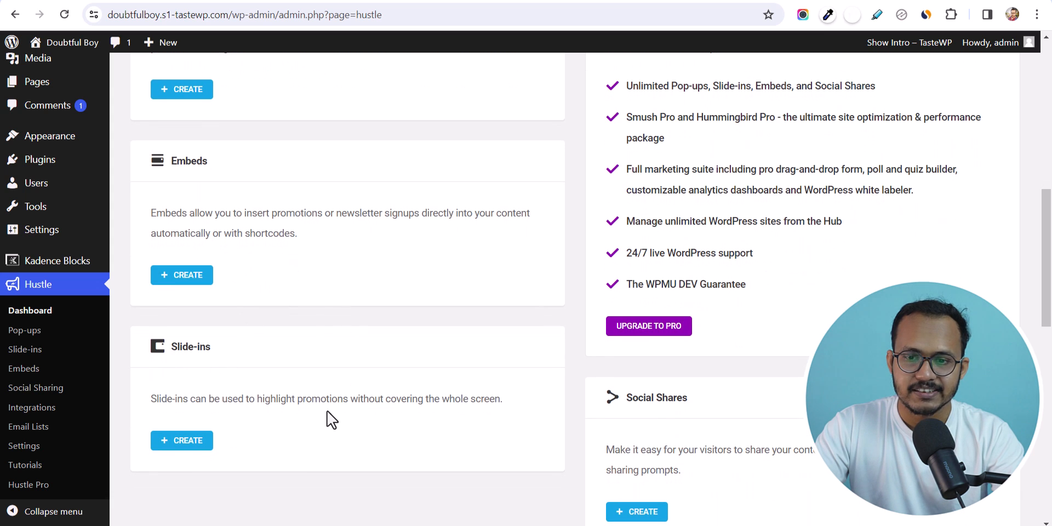
scroll(390, 379, up, 4)
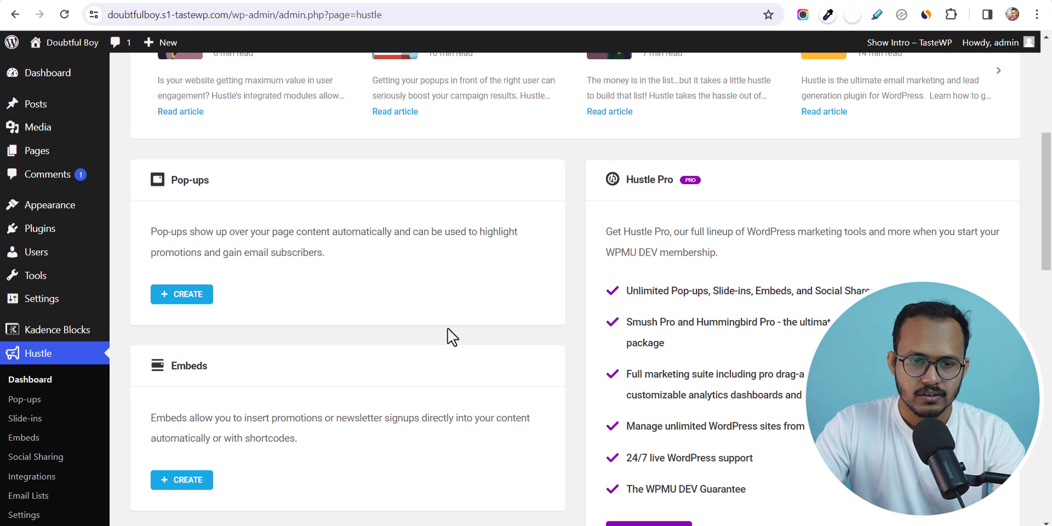
scroll(276, 393, down, 1)
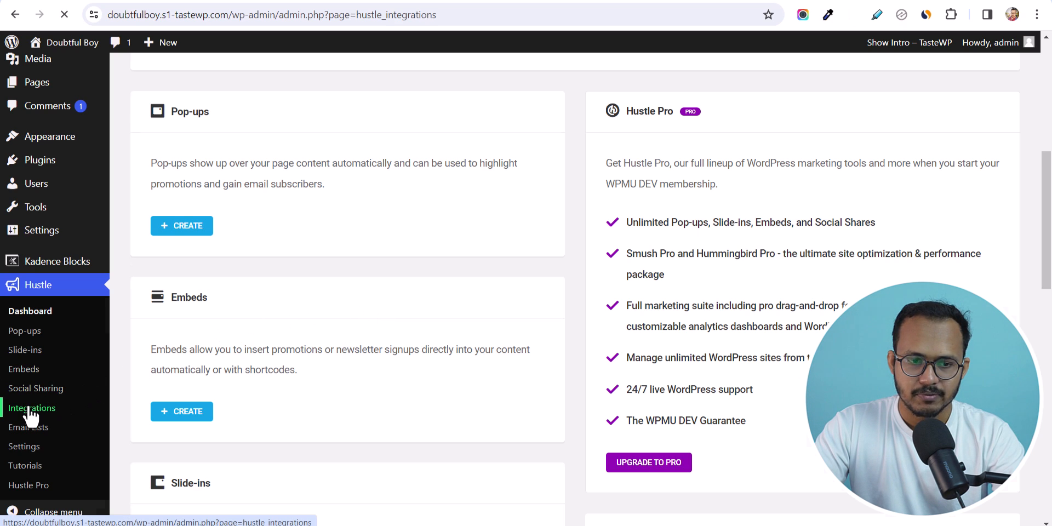
- Find Mailchimp in Available Apps, add it, and focus the empty API Key field
scroll(362, 285, down, 2)
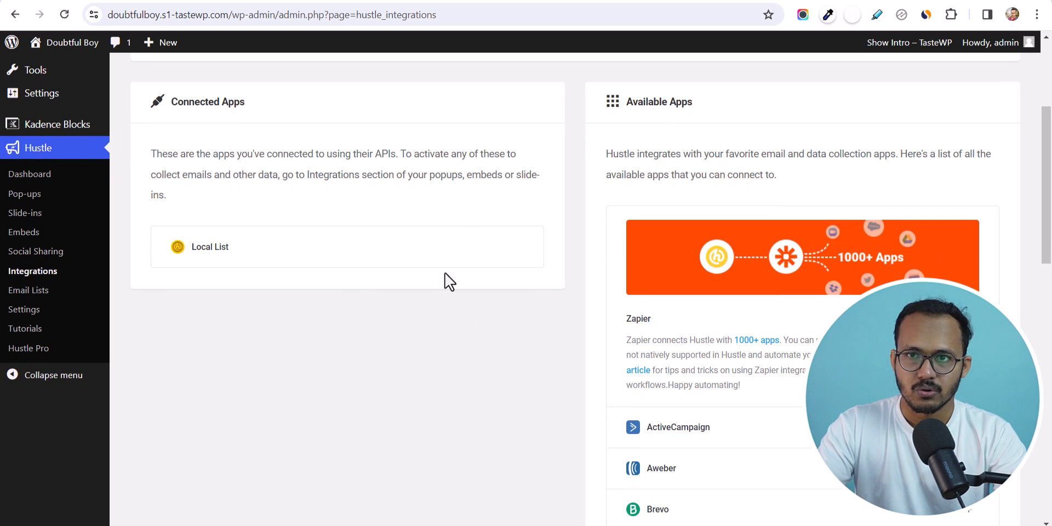
scroll(741, 231, down, 4)
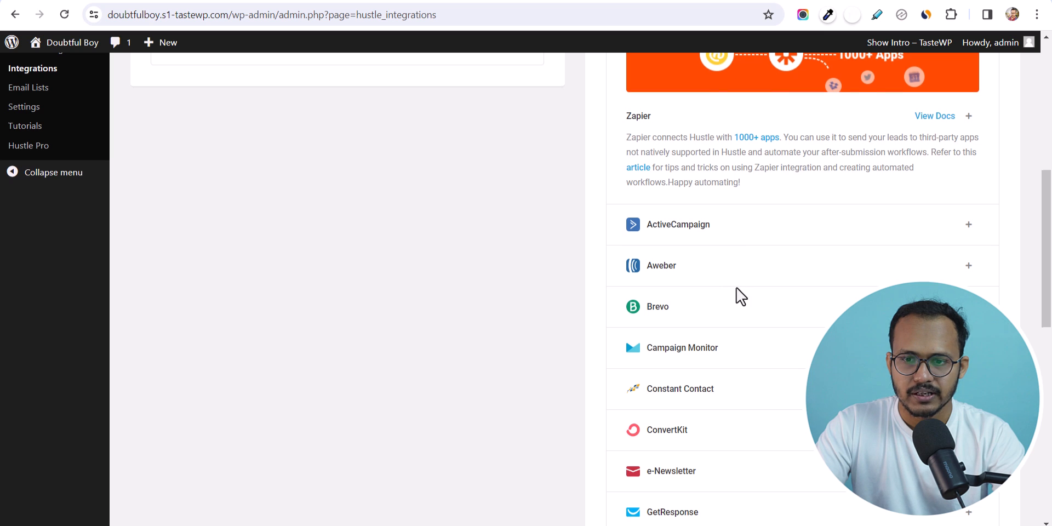
scroll(737, 288, down, 4)
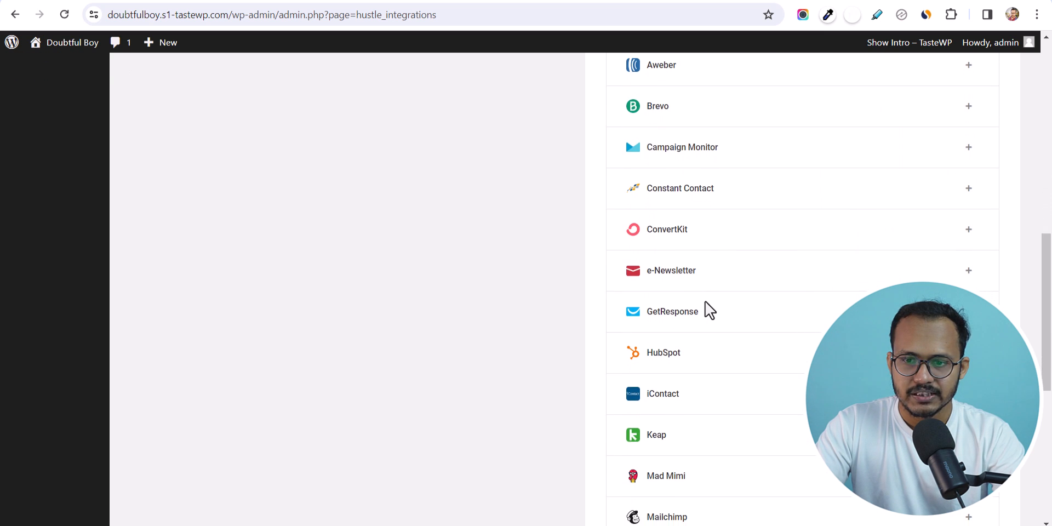
scroll(719, 359, down, 4)
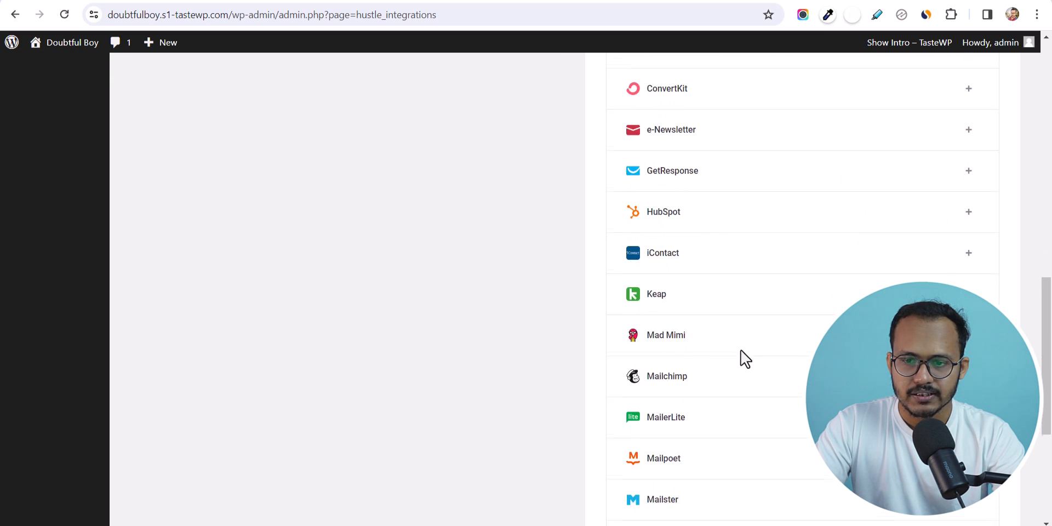
scroll(748, 384, down, 3)
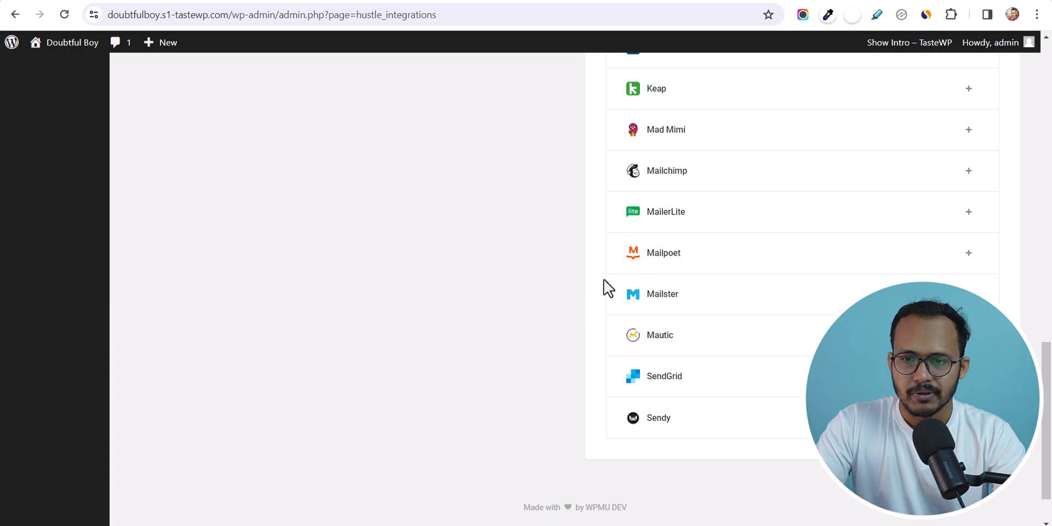
click(965, 173)
click(532, 275)
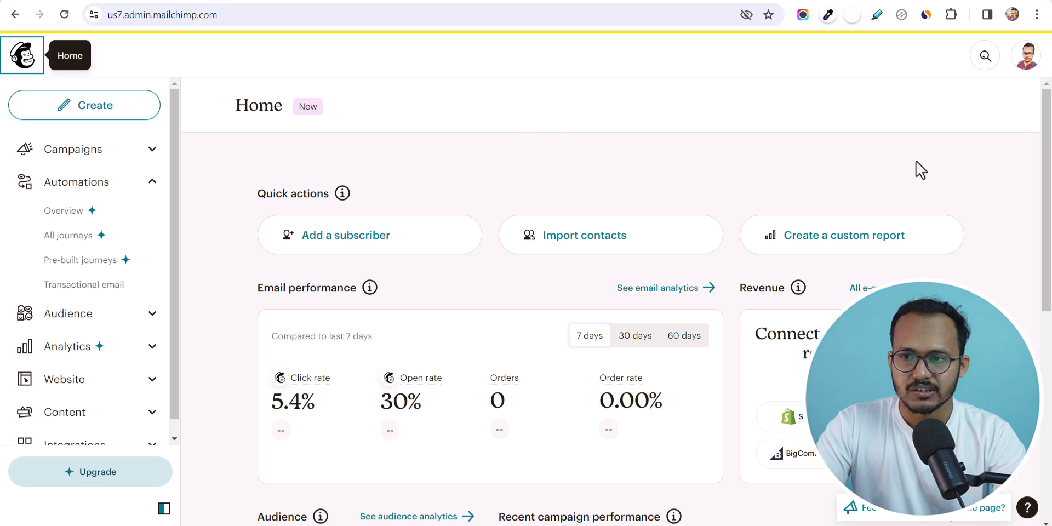
- Go to the API keys section of the Mailchimp account profile
click(1027, 55)
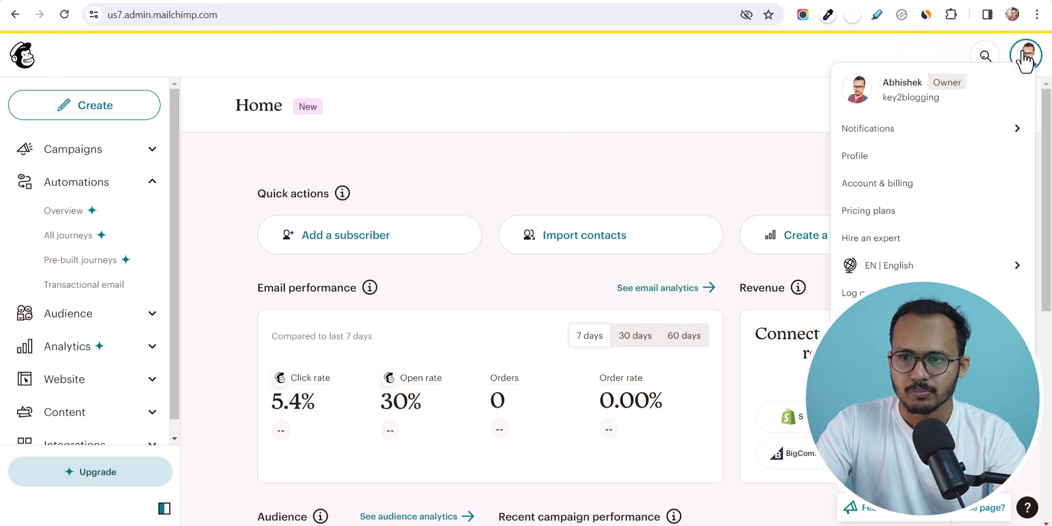
click(892, 160)
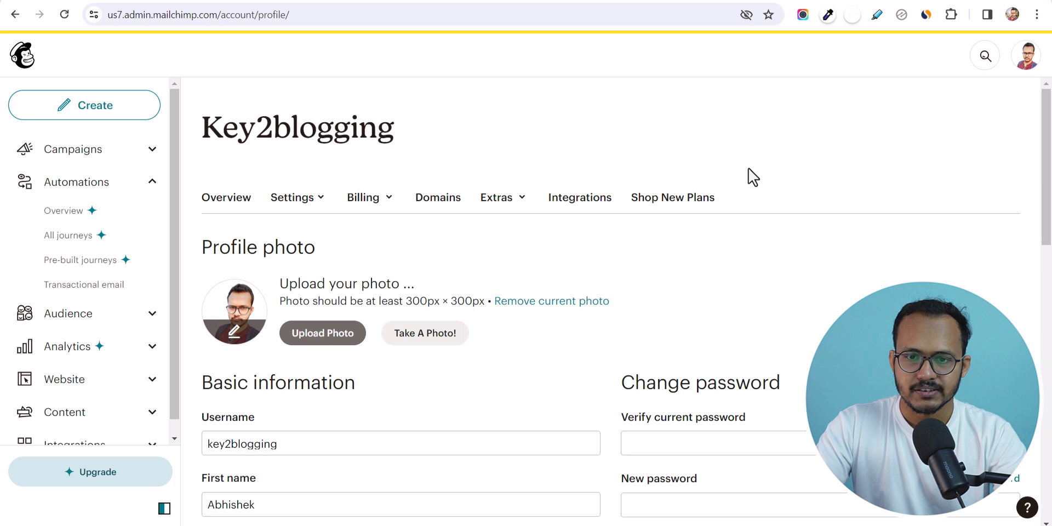
click(508, 203)
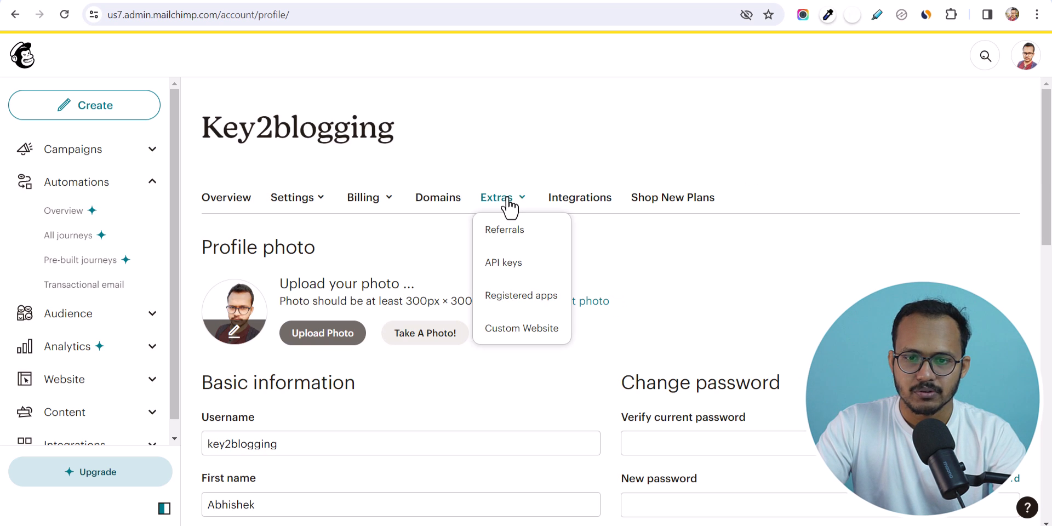
click(531, 267)
scroll(1030, 278, down, 6)
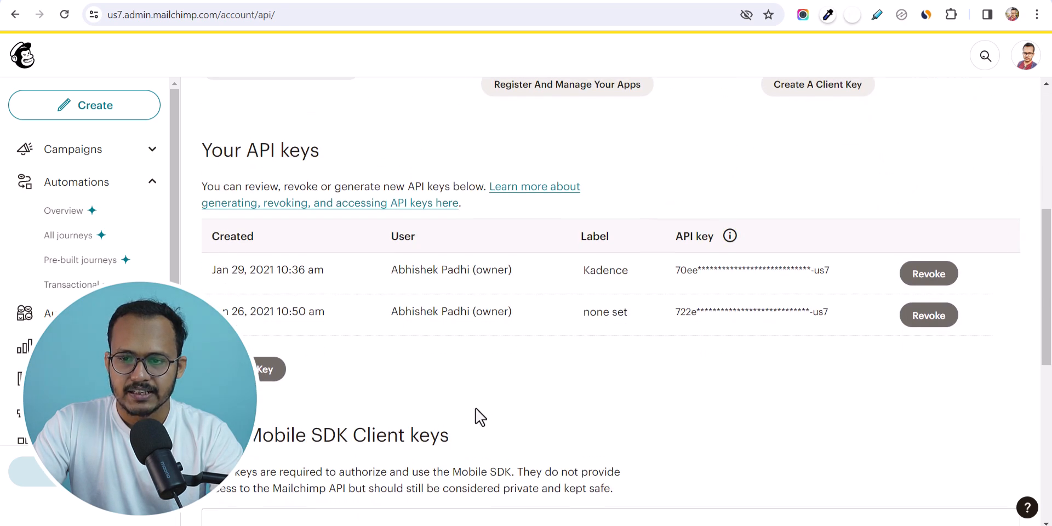
- Generate an API key named 'Popup', copy it, and return to WordPress
click(263, 378)
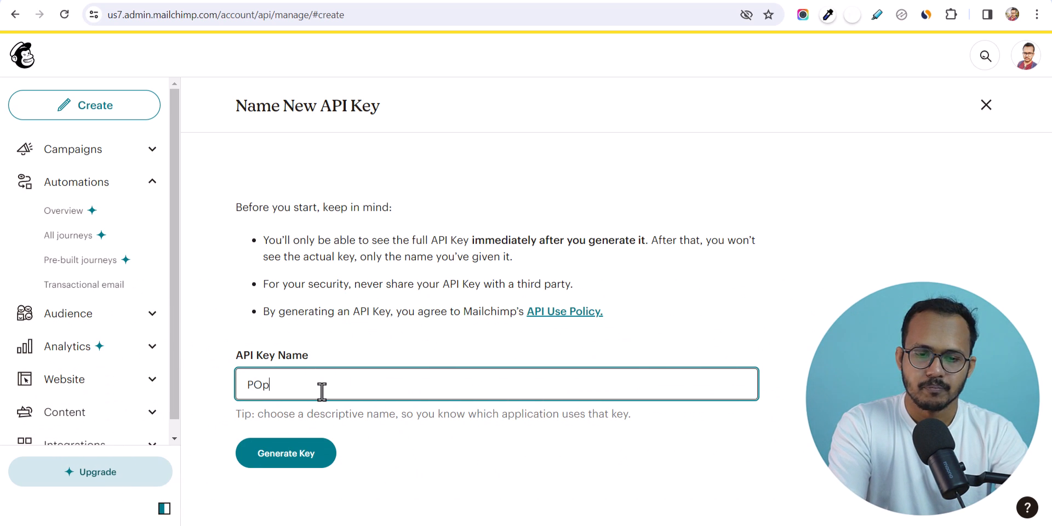
key(BackSpace)
text(opup)
click(277, 460)
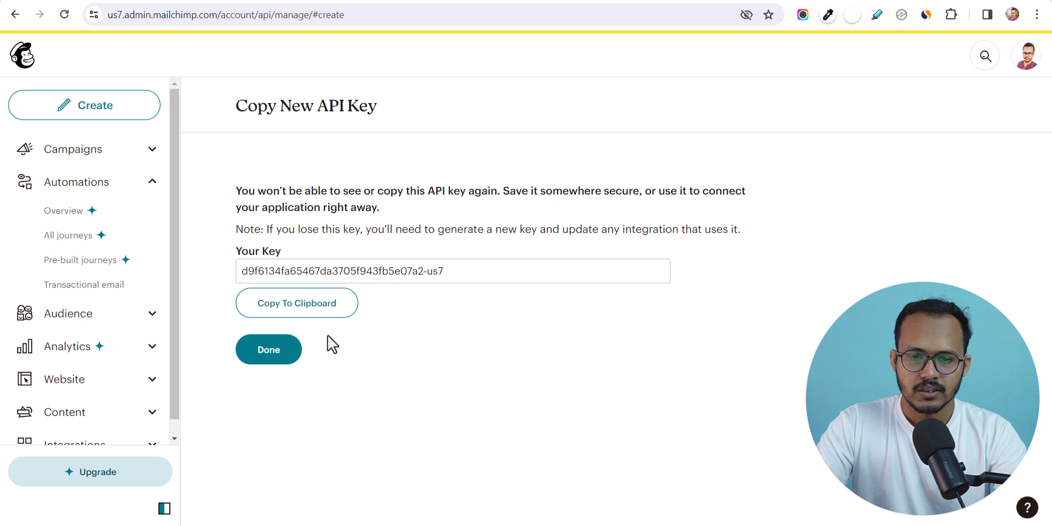
click(327, 308)
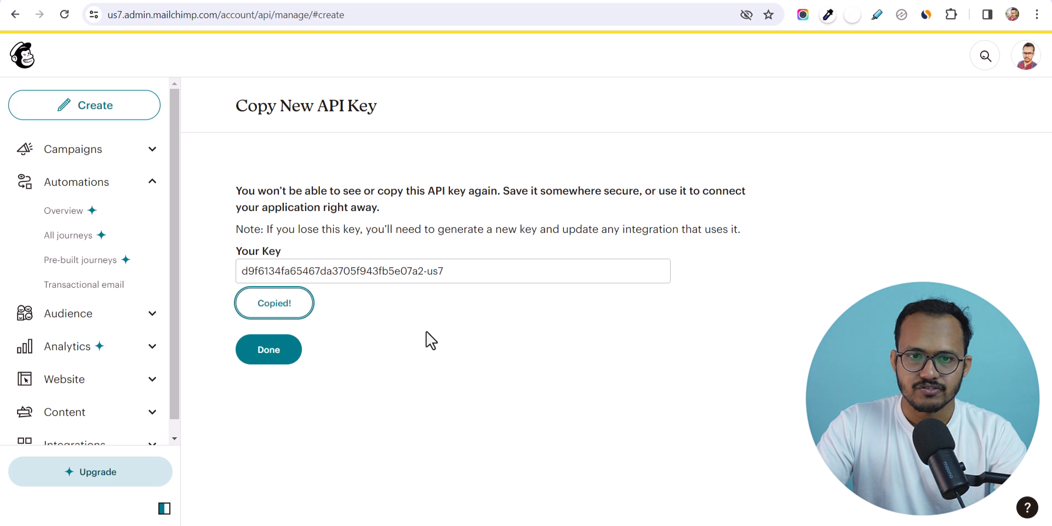
click(264, 0)
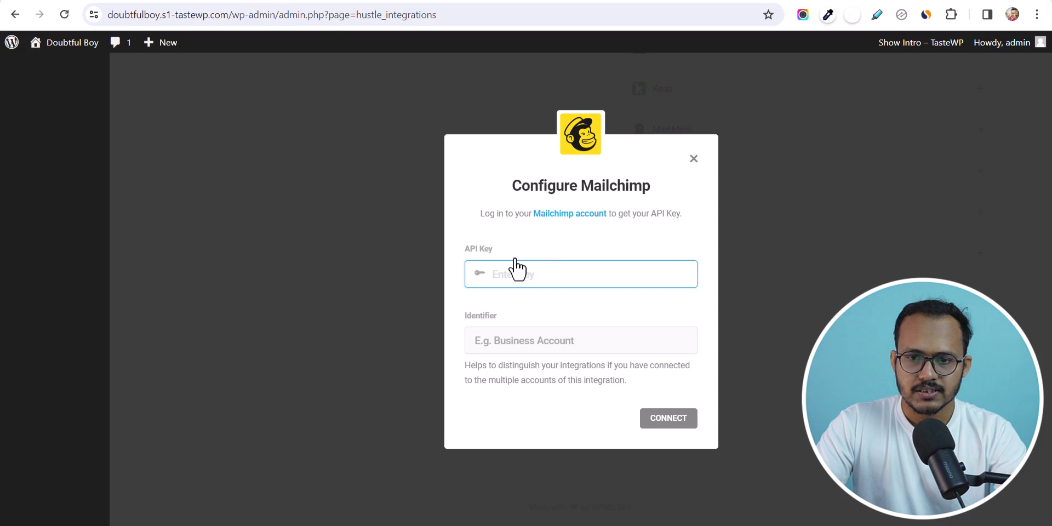
- Paste the Mailchimp API key, set identifier 'Popup', and connect the account
key(ctrl+v)
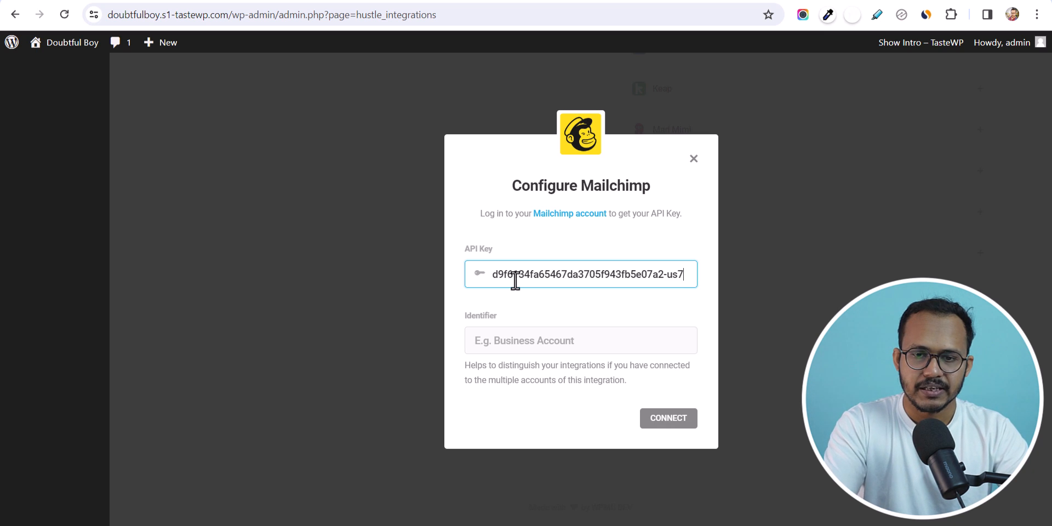
click(548, 349)
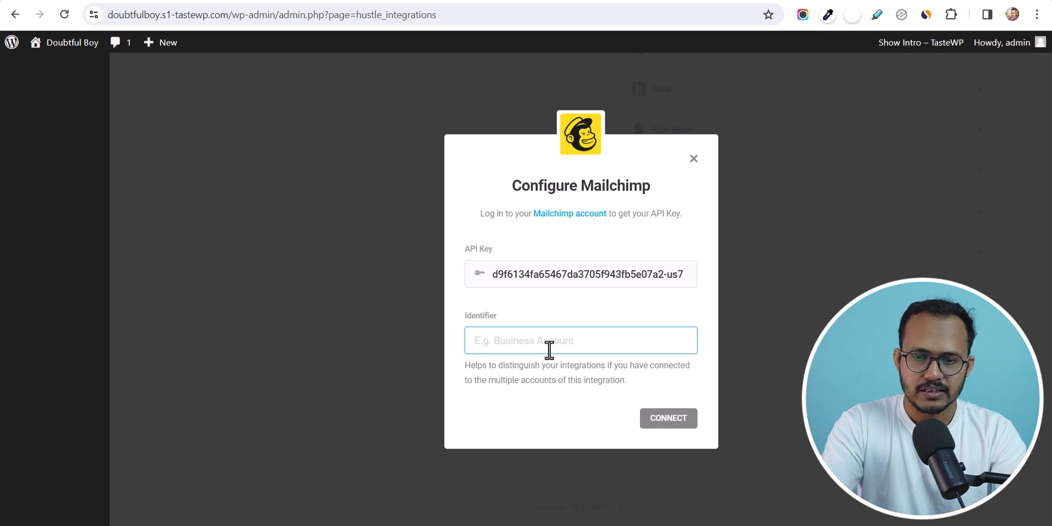
text(Popup)
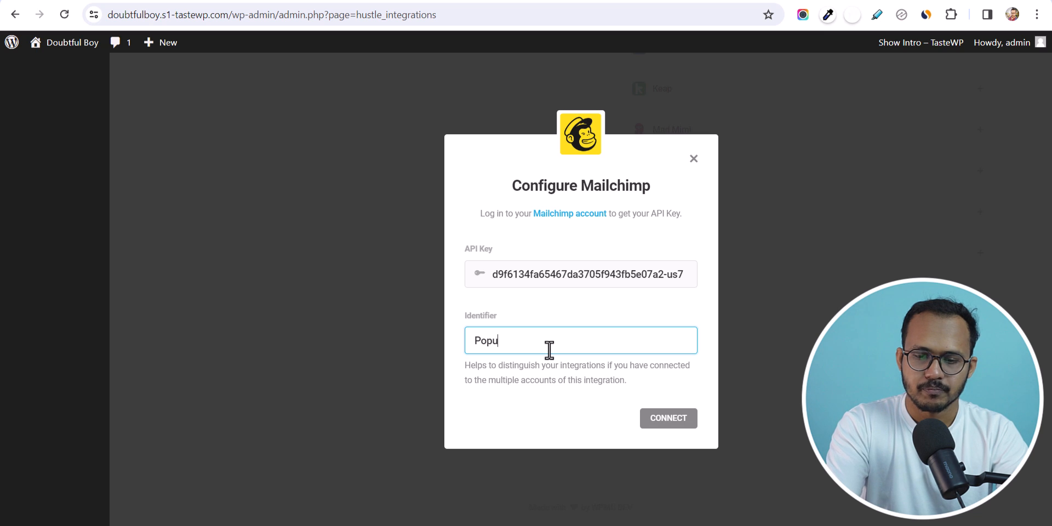
click(648, 419)
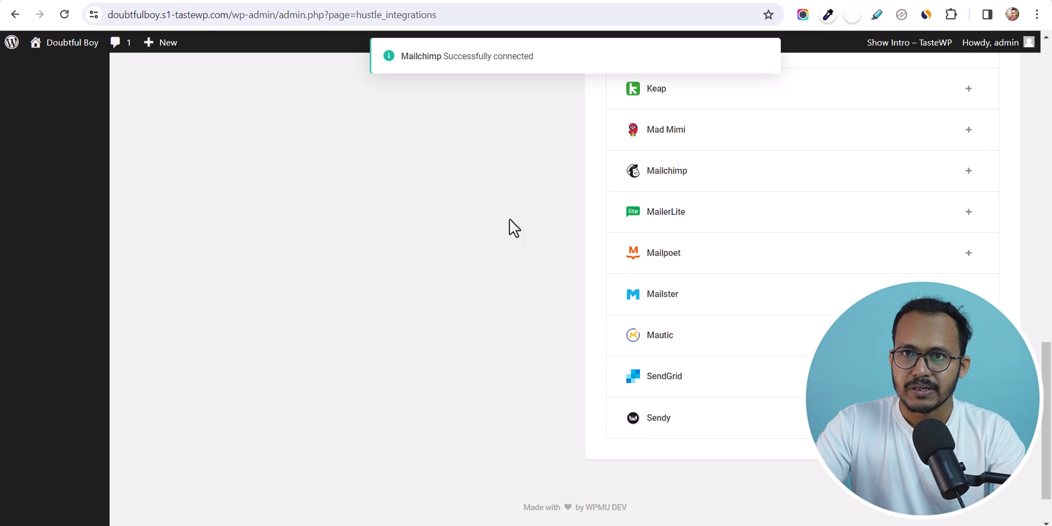
scroll(509, 287, up, 17)
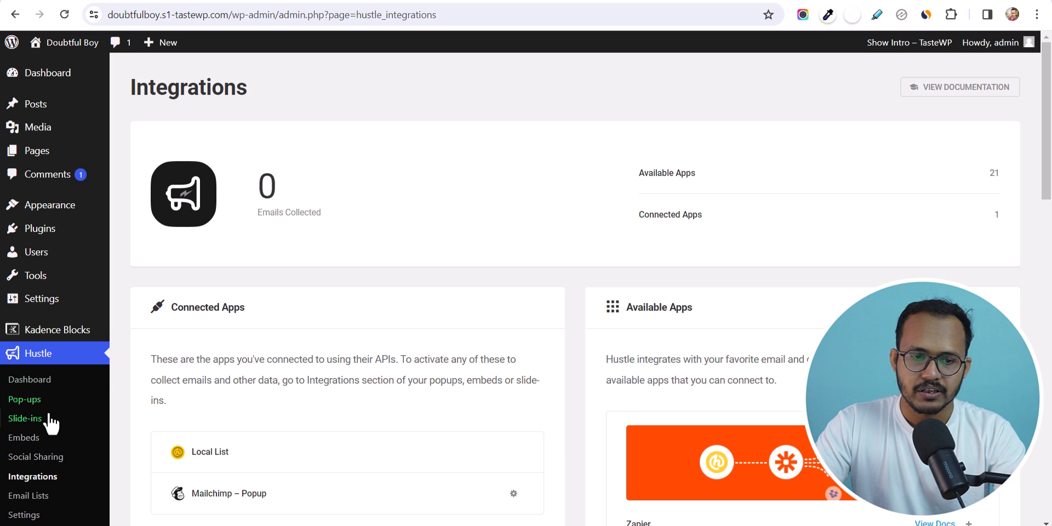
- Create a new email opt-in pop-up named 'Signup Popup'
click(32, 399)
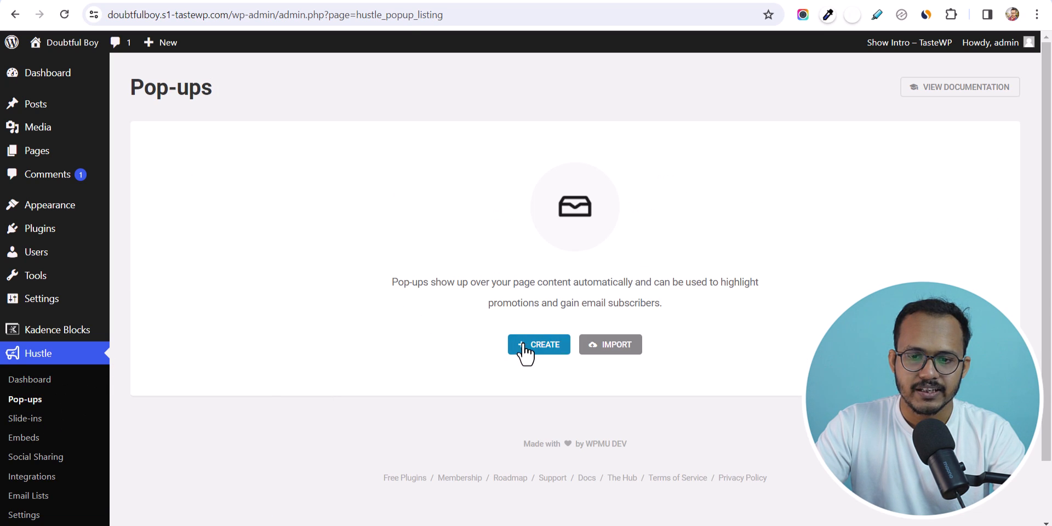
click(520, 348)
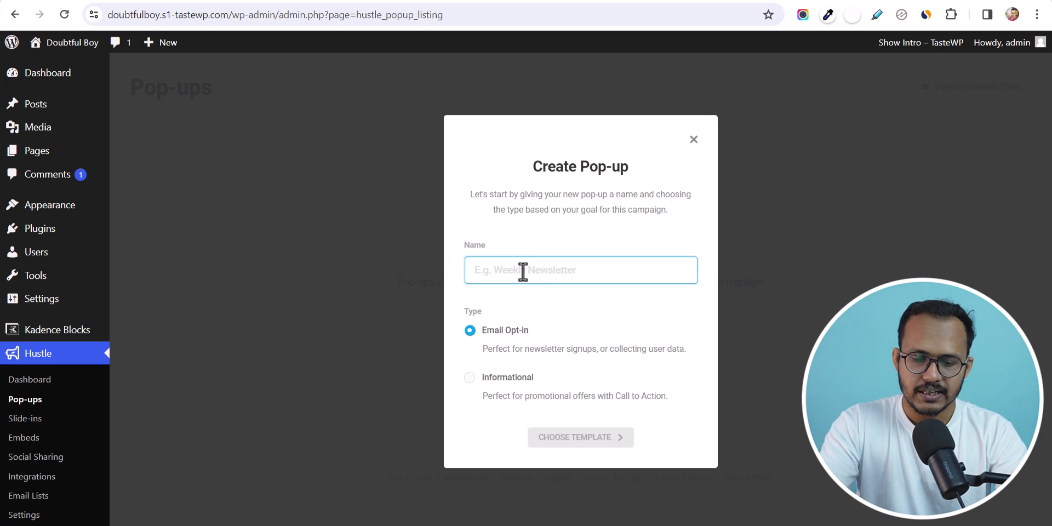
text(Signup Popup)
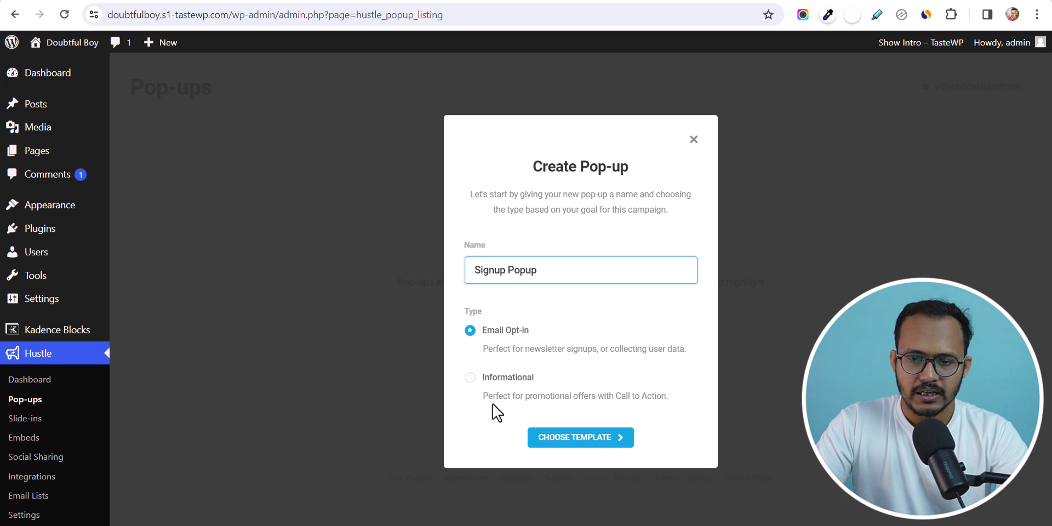
click(587, 438)
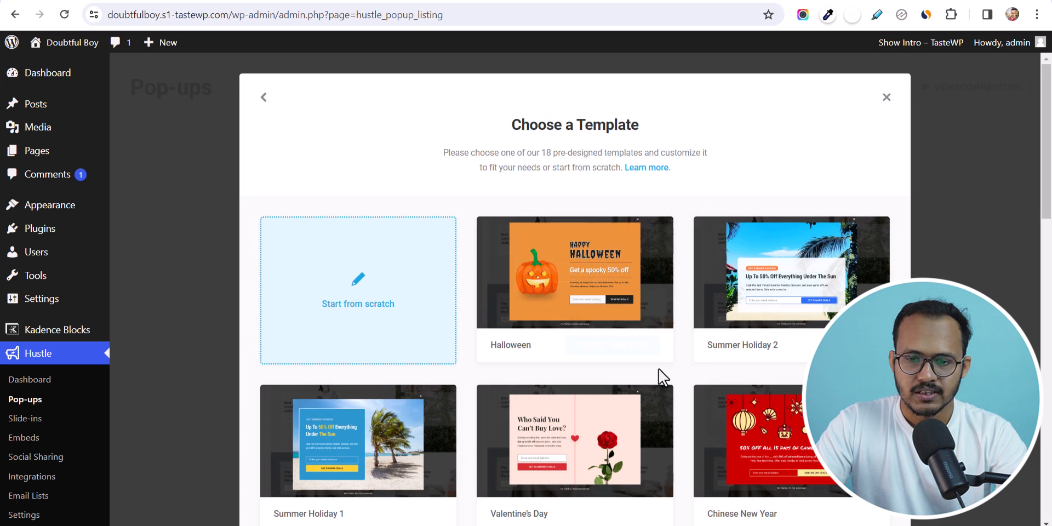
- Browse the template gallery, previewing the Christmas and Minimalist templates
scroll(663, 368, down, 3)
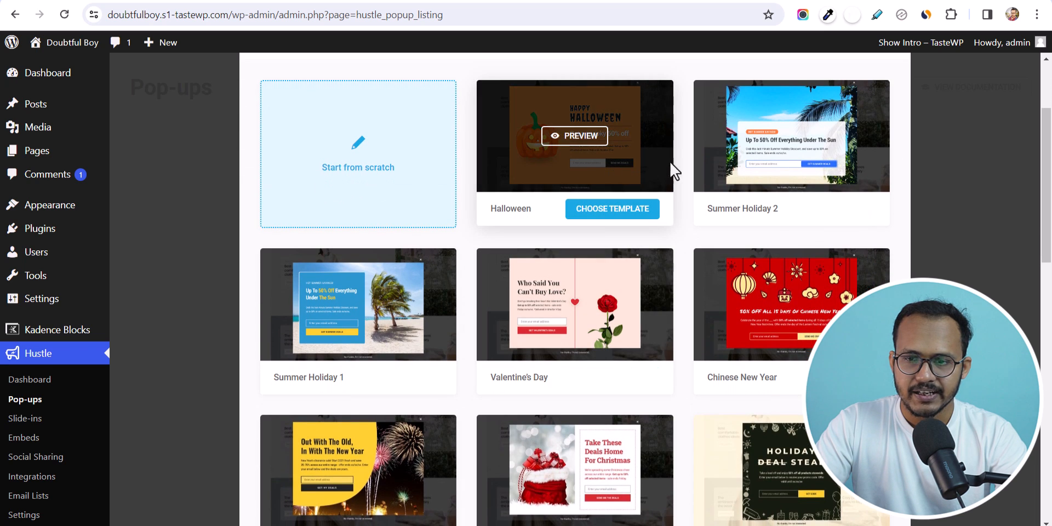
scroll(797, 351, down, 3)
scroll(727, 409, down, 4)
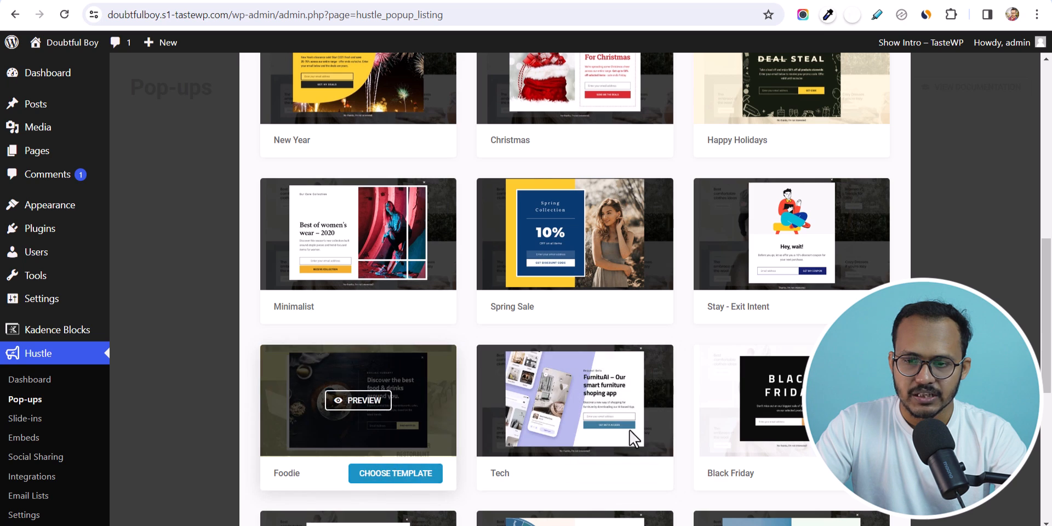
scroll(696, 378, up, 5)
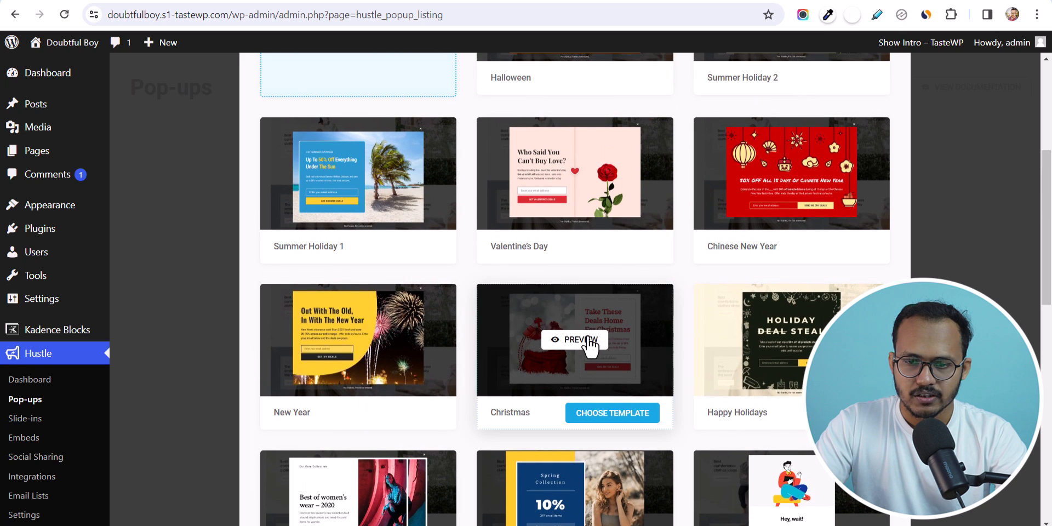
click(590, 340)
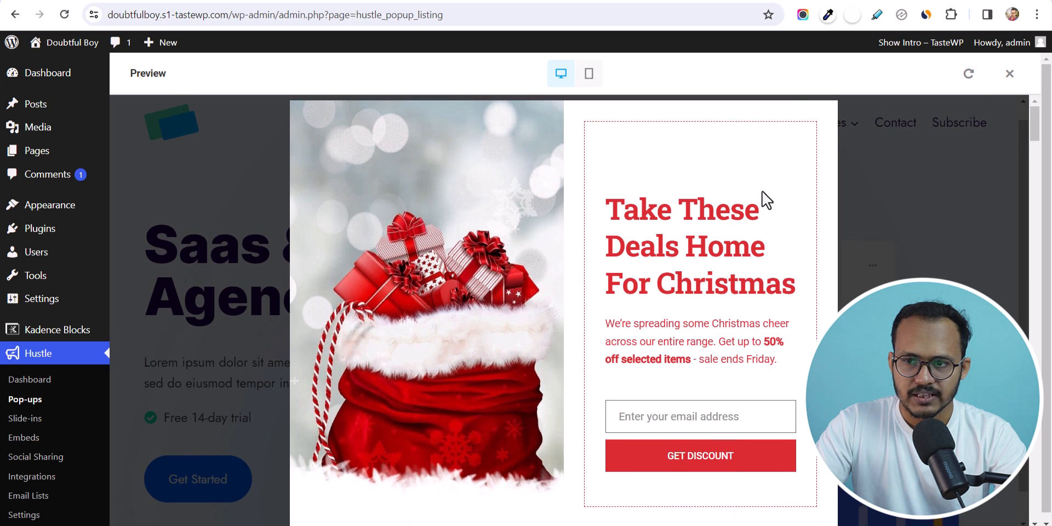
click(1012, 77)
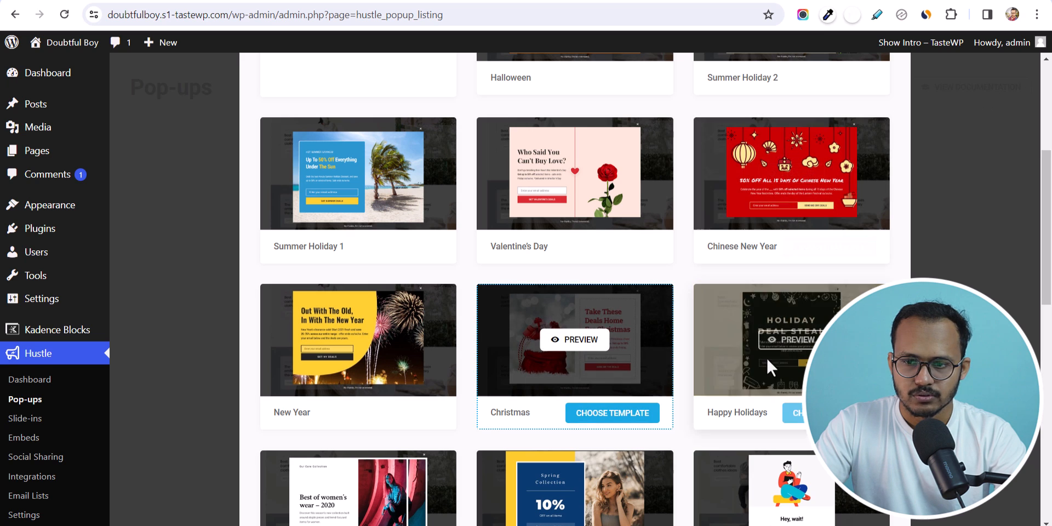
scroll(644, 363, down, 5)
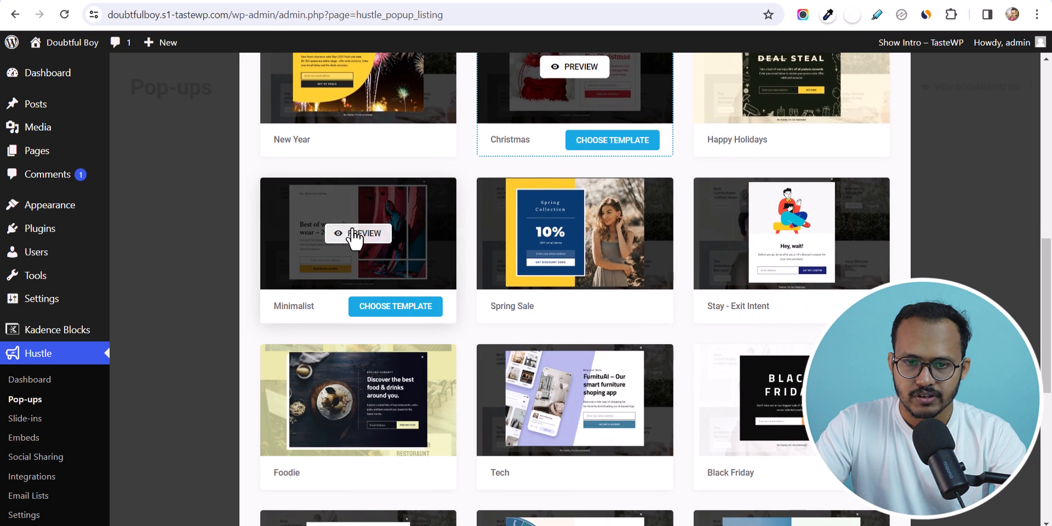
click(355, 233)
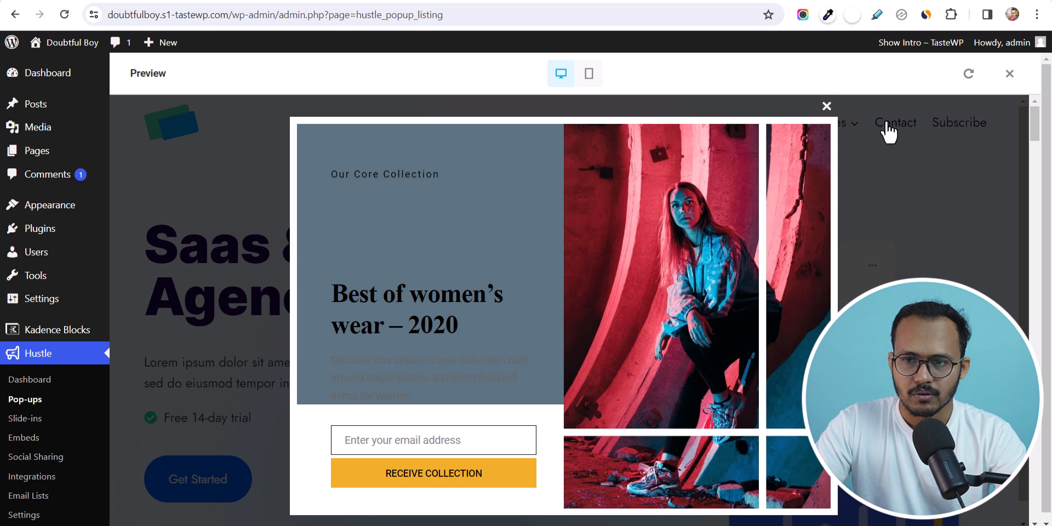
click(827, 107)
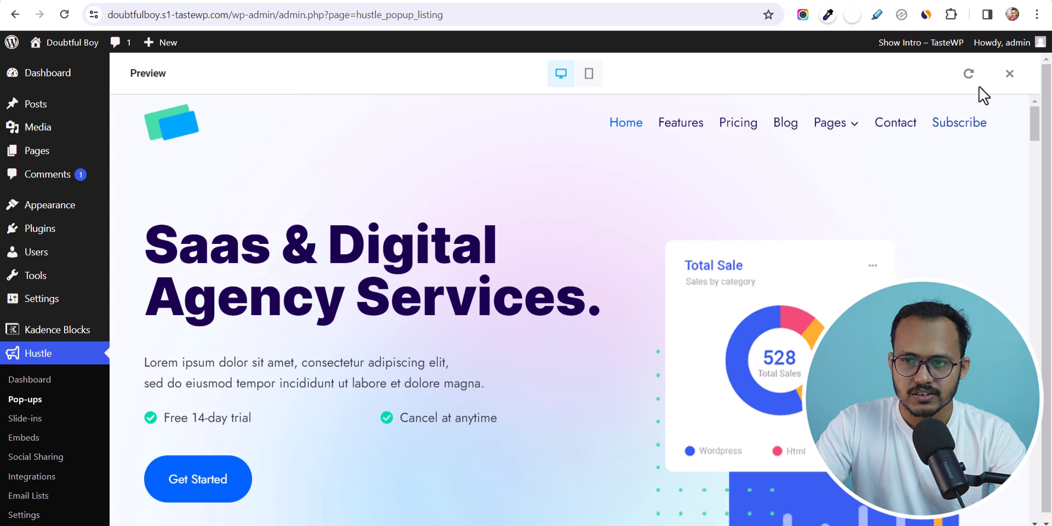
click(1010, 73)
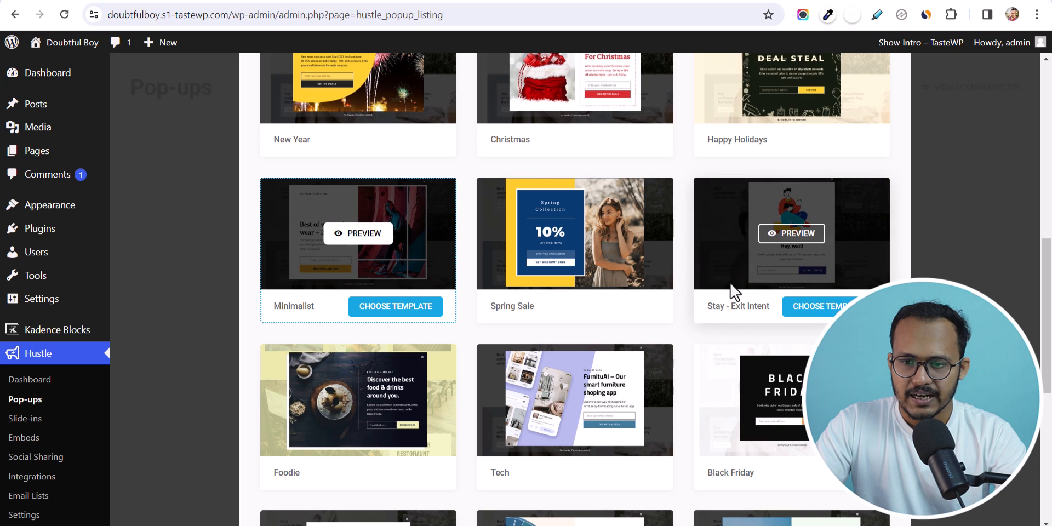
- Base the pop-up on Stay - Exit Intent and preview its 'Hey, wait!' design
click(820, 309)
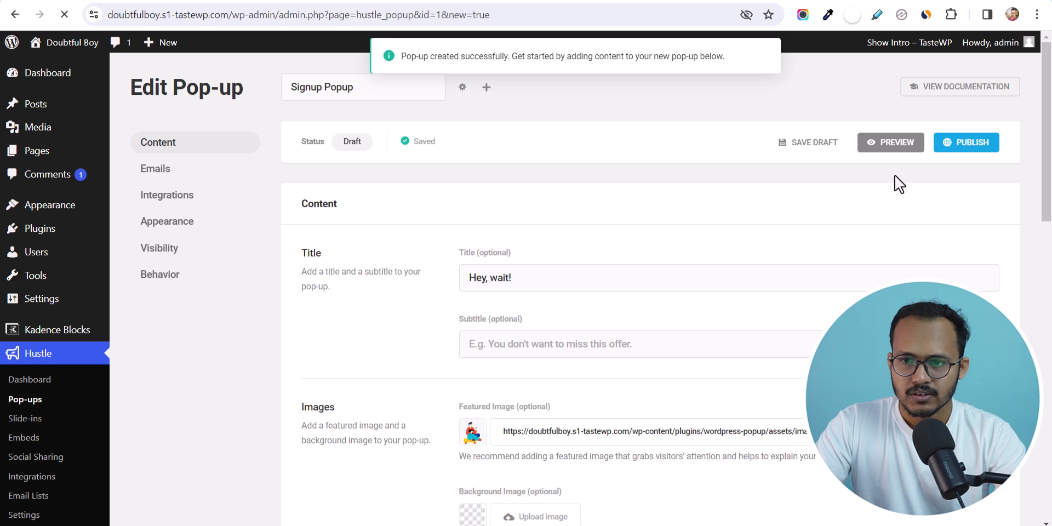
click(884, 143)
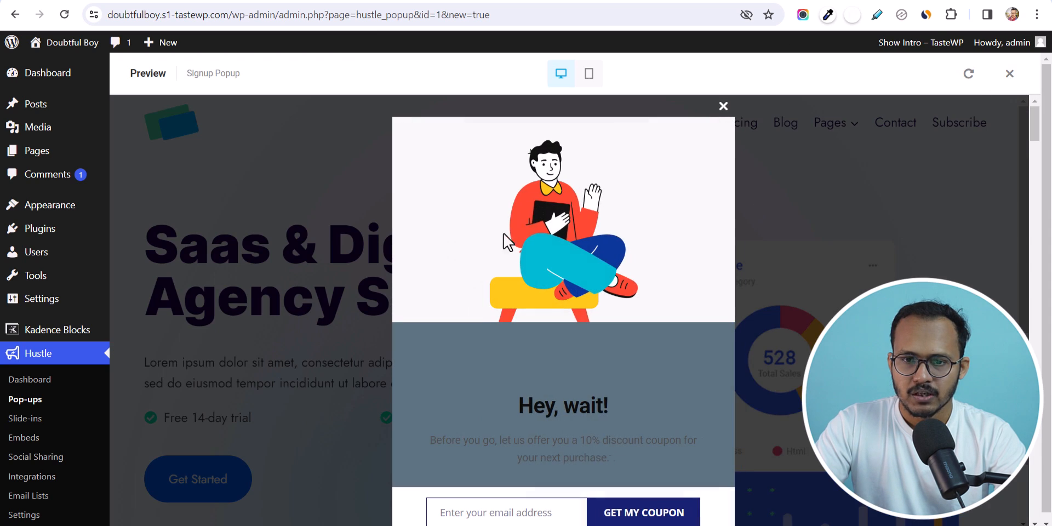
scroll(493, 403, down, 1)
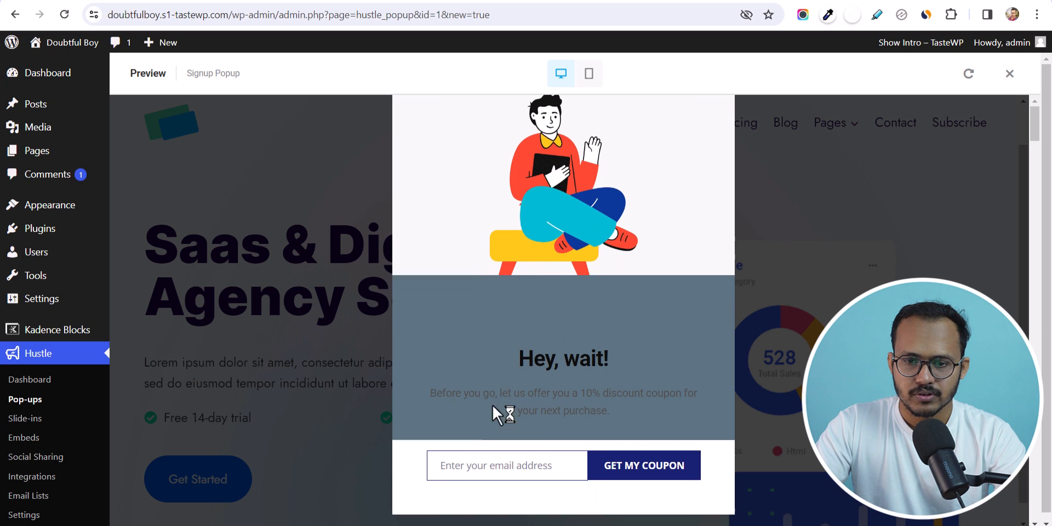
drag(436, 375, 608, 392)
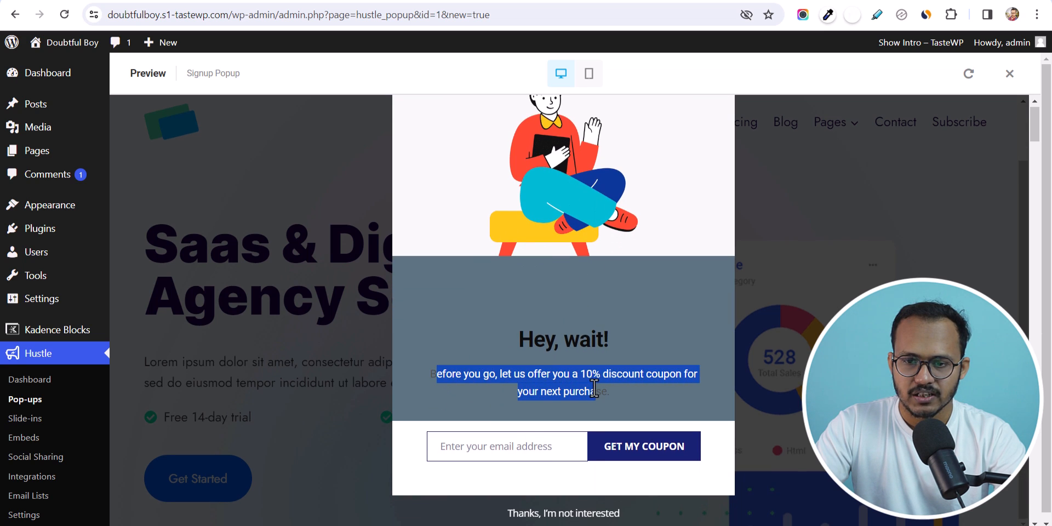
click(574, 370)
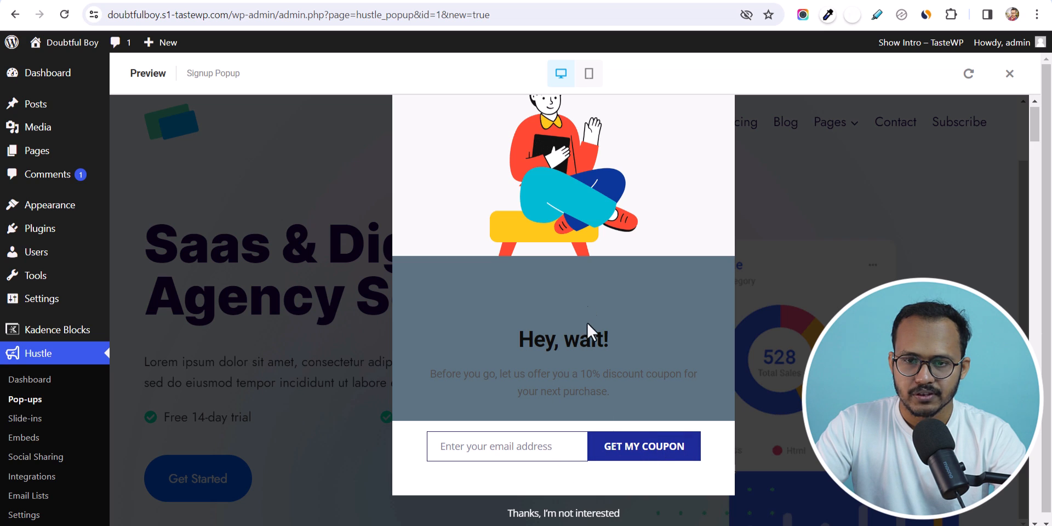
scroll(649, 254, up, 2)
click(1009, 74)
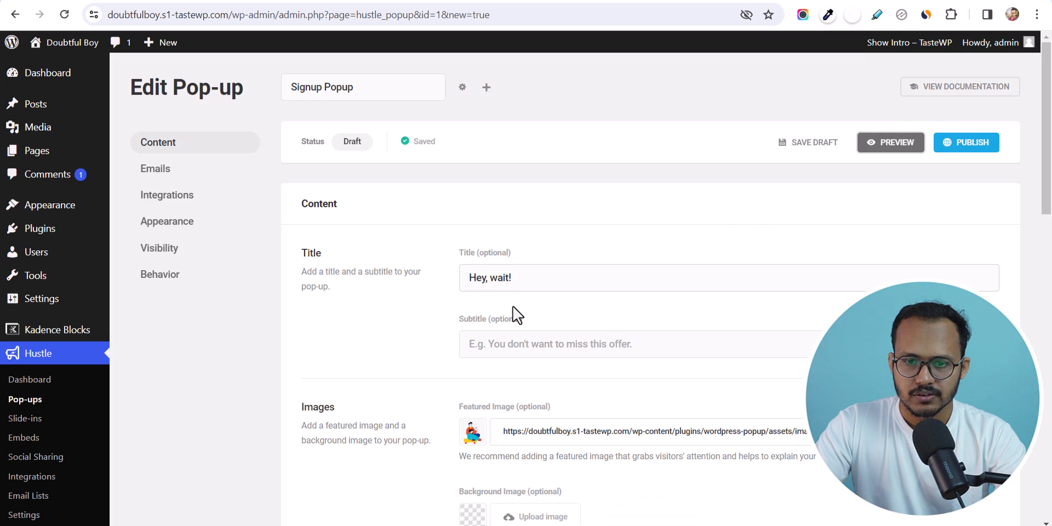
- Change the main content to 'Subscribe Our Newsletter to Get Latest Updates' and preview it
scroll(613, 329, down, 3)
scroll(493, 367, down, 4)
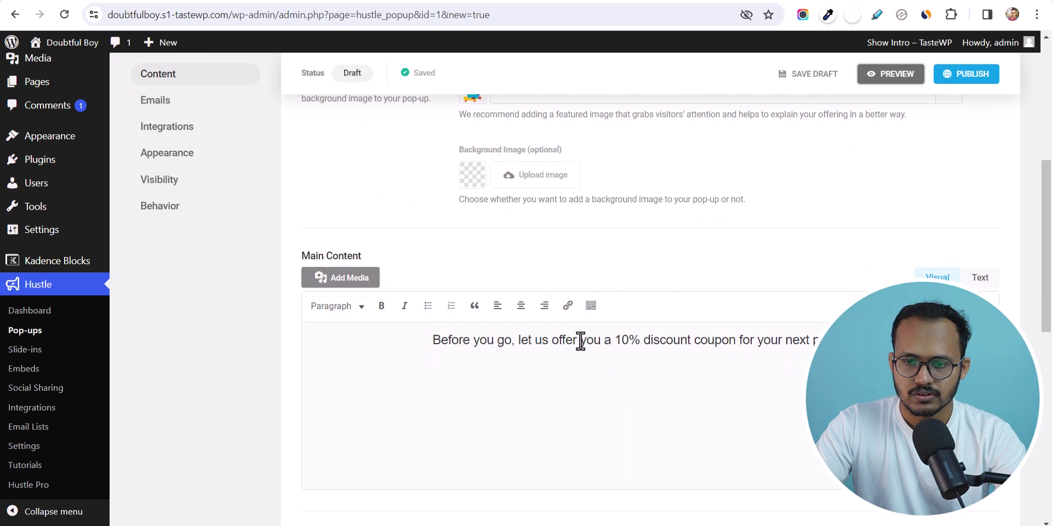
triple_click(581, 340)
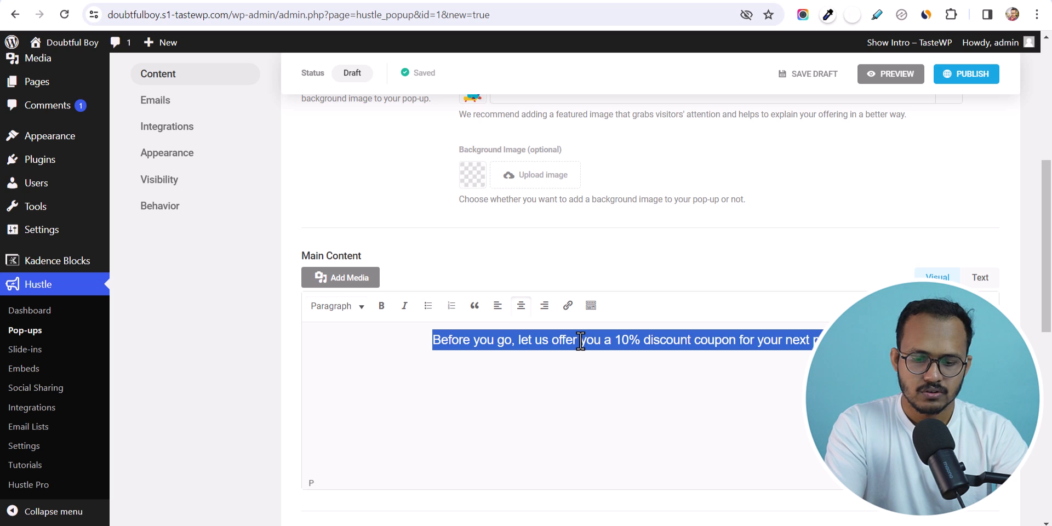
text(Subscribe Our Newsletter to Get Latest Updates)
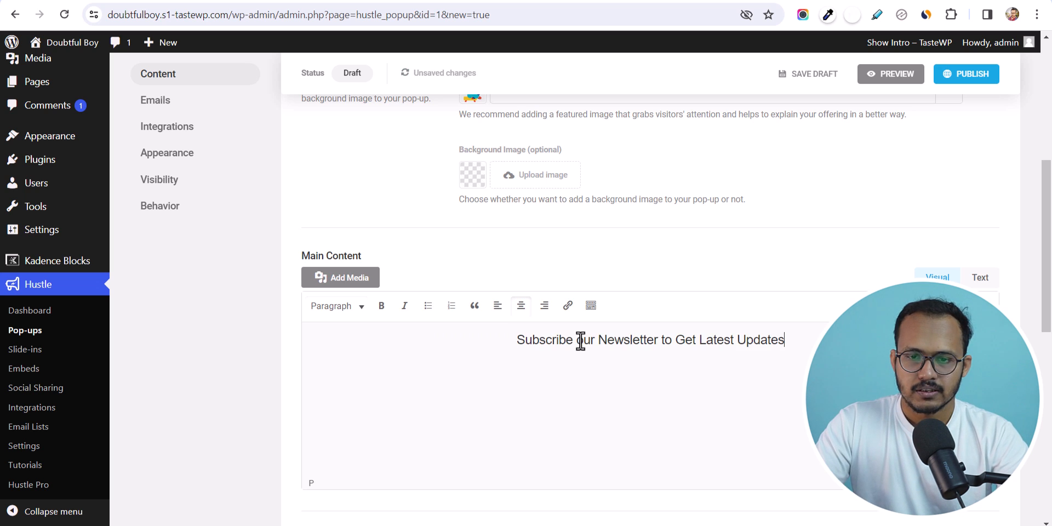
scroll(596, 329, up, 6)
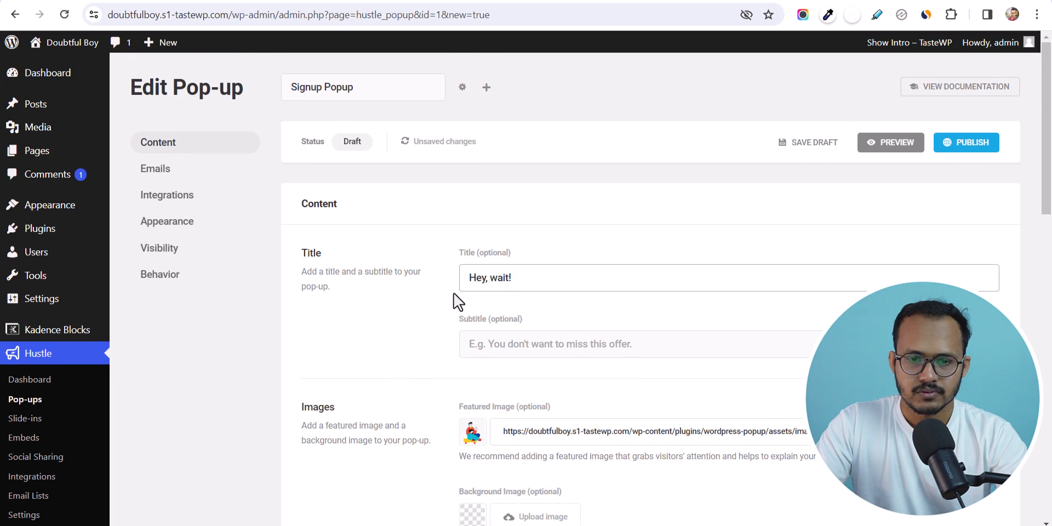
triple_click(557, 280)
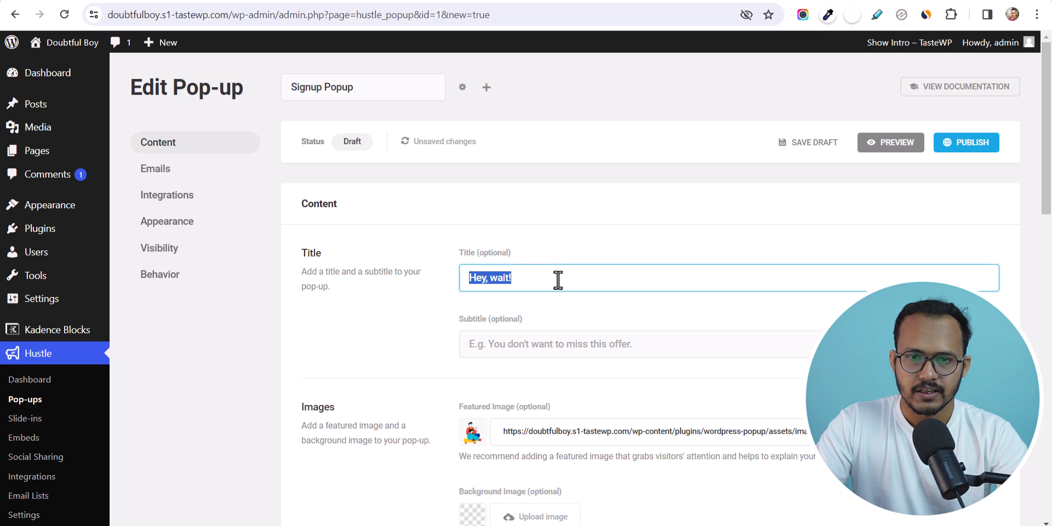
click(895, 146)
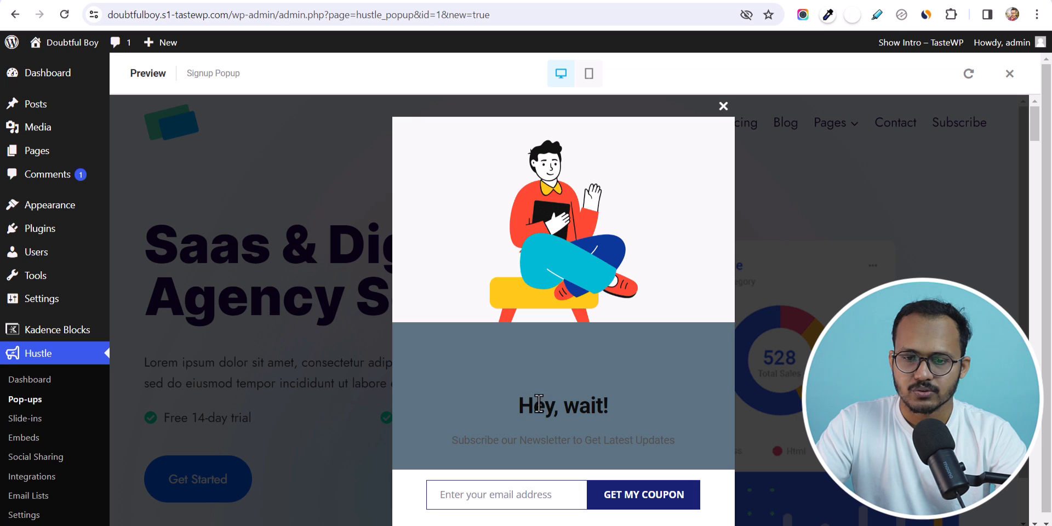
click(724, 107)
click(1010, 73)
- Replace the title with 'Subscribe Now' and preview the updated popup
click(535, 286)
key(ctrl+a)
text(S)
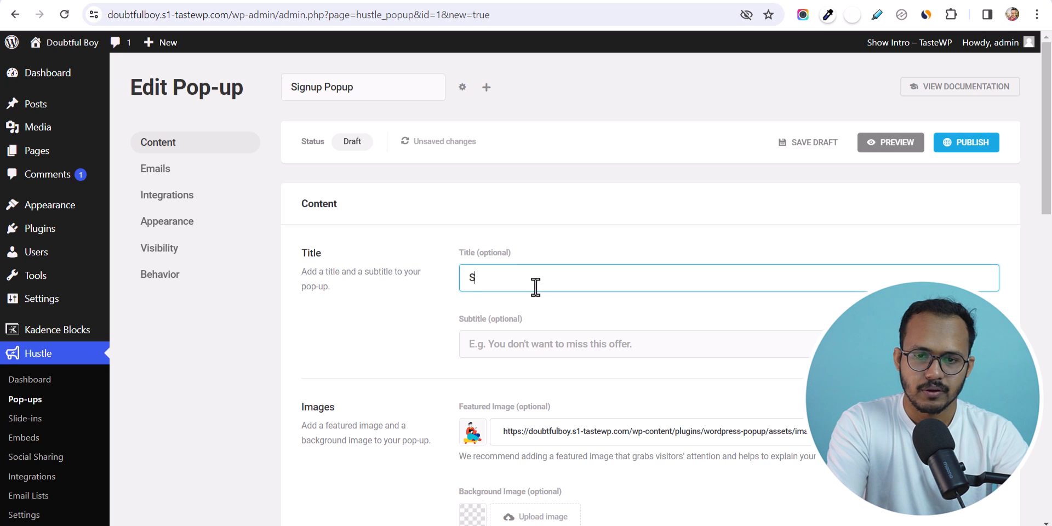
text(ubscribe)
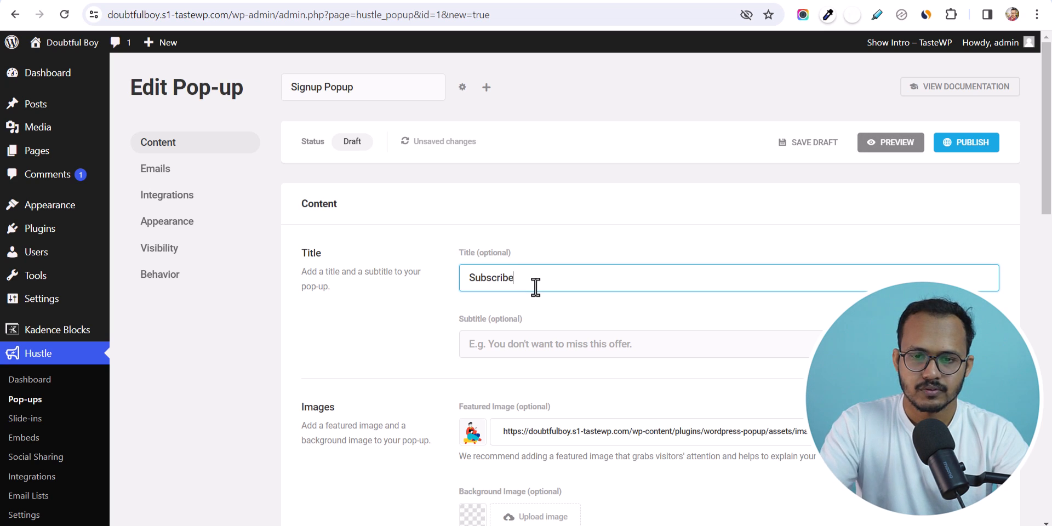
text( No)
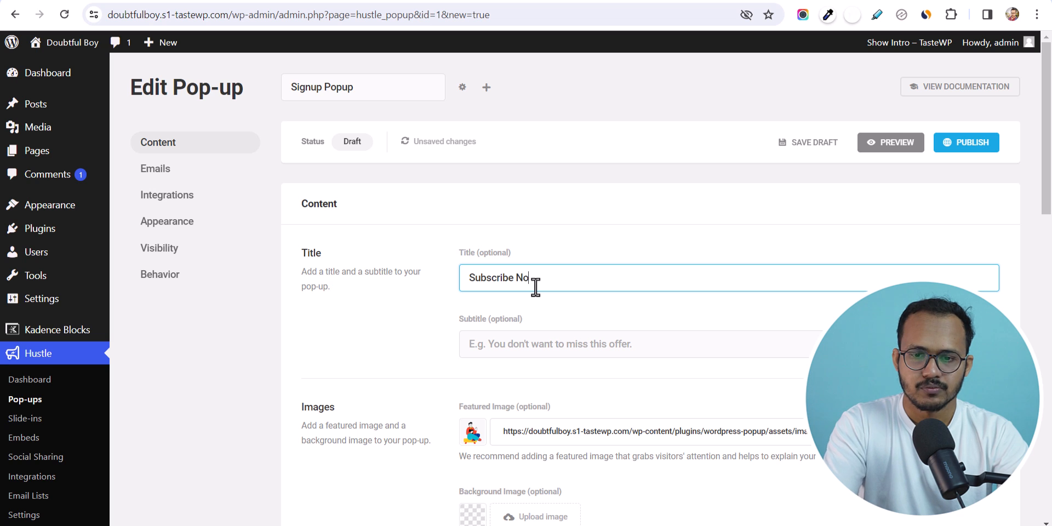
text(w)
scroll(517, 282, down, 3)
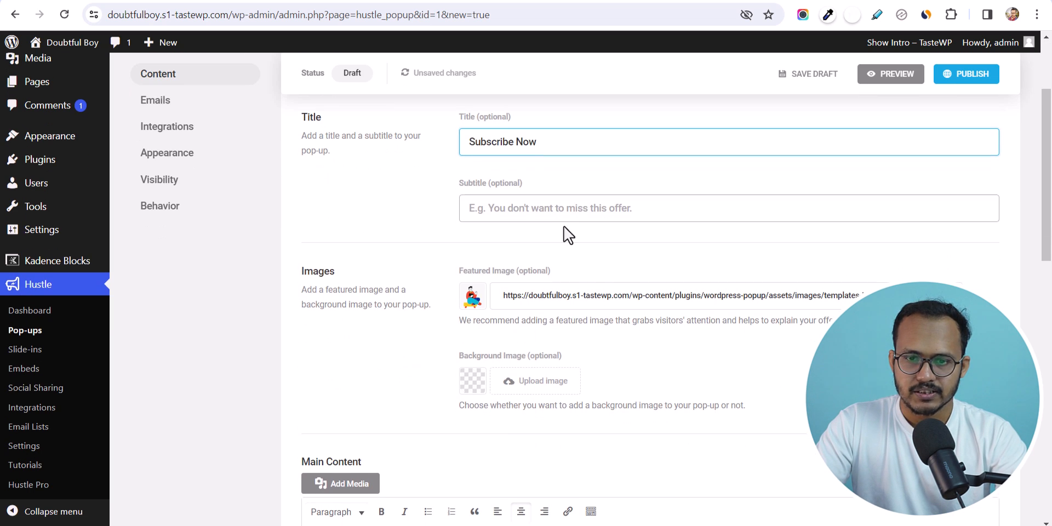
scroll(601, 335, down, 2)
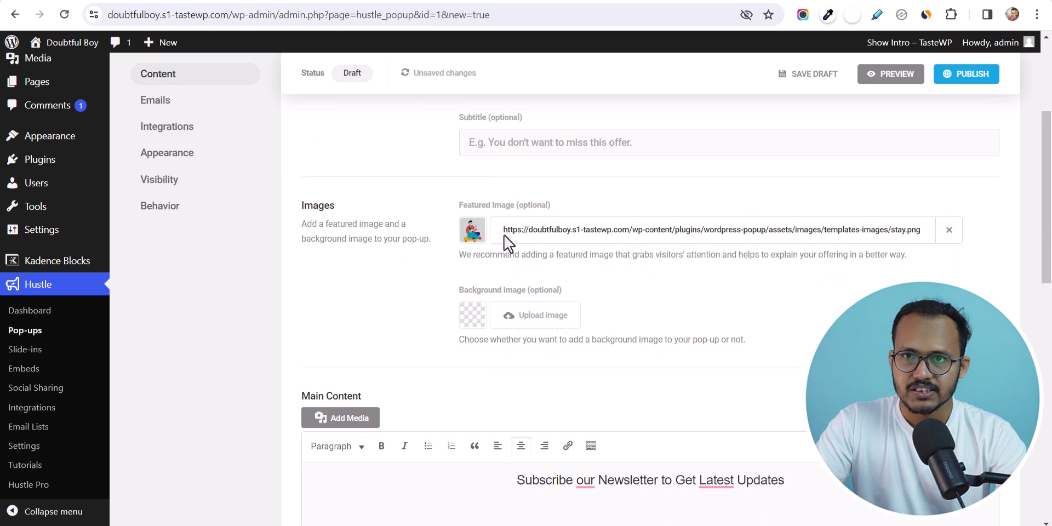
scroll(532, 337, down, 7)
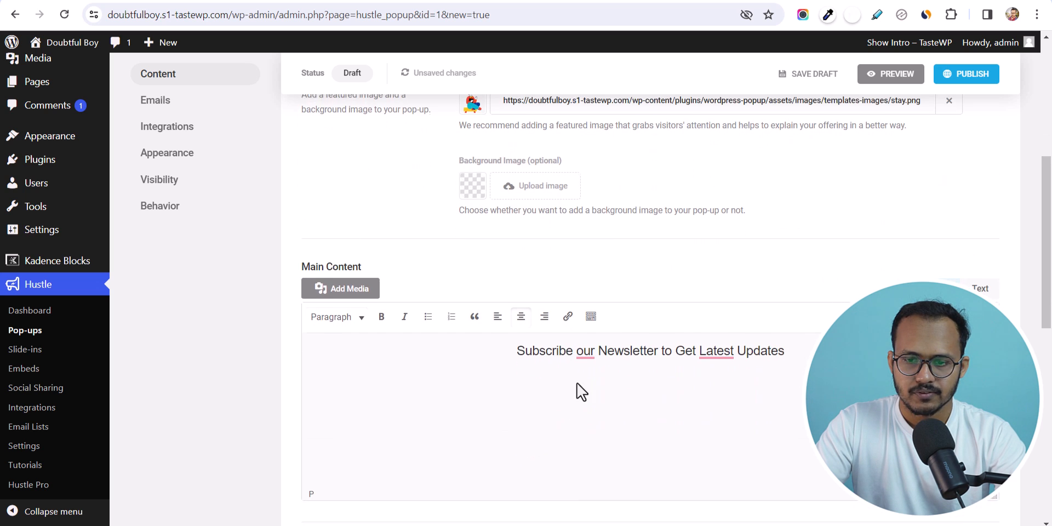
scroll(508, 315, down, 4)
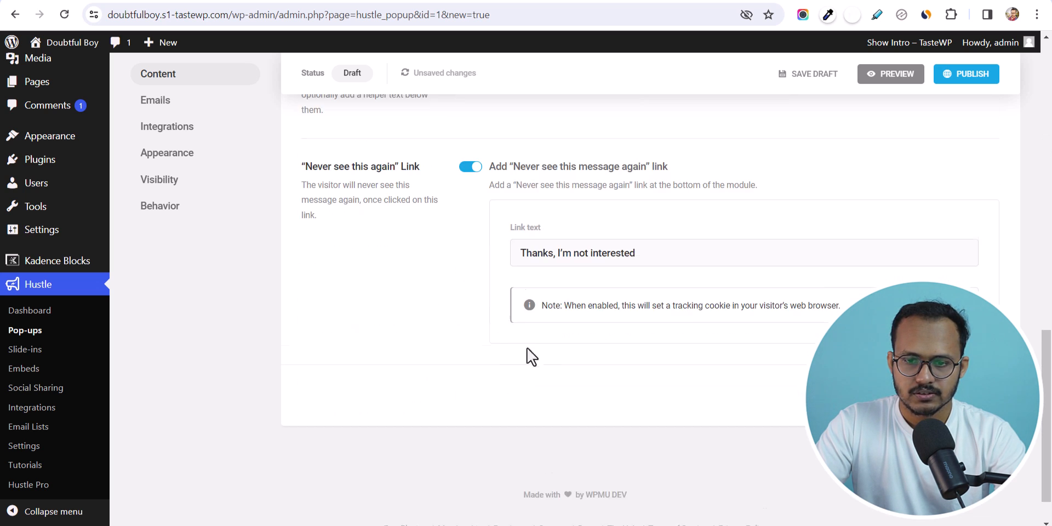
scroll(620, 285, up, 3)
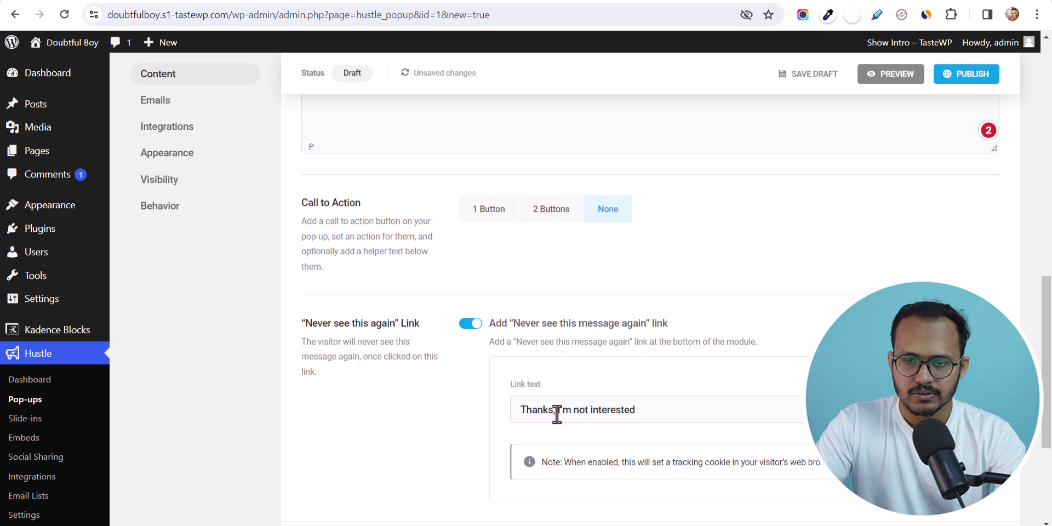
scroll(678, 399, up, 8)
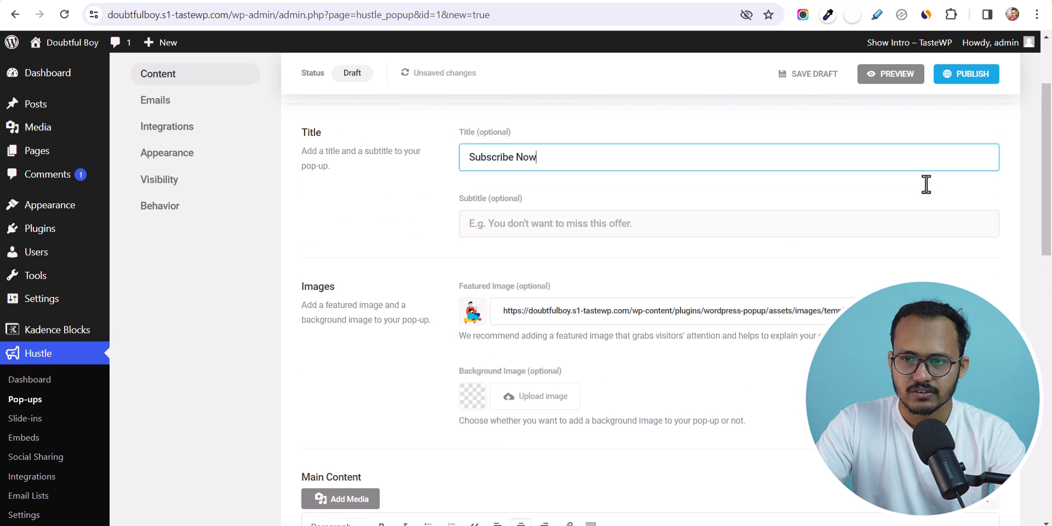
click(891, 80)
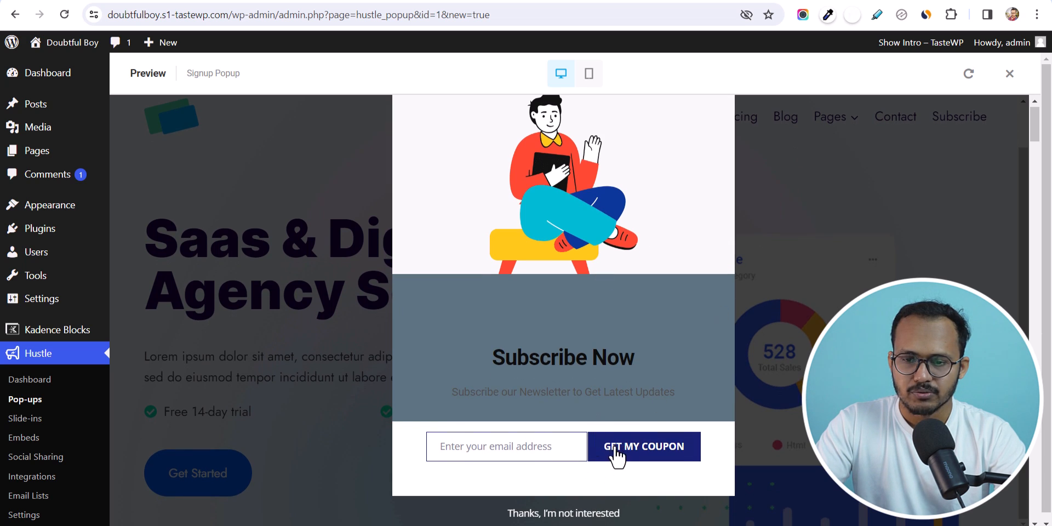
- Change the submit button text from 'Get my coupon' to 'Subscribe'
click(1009, 74)
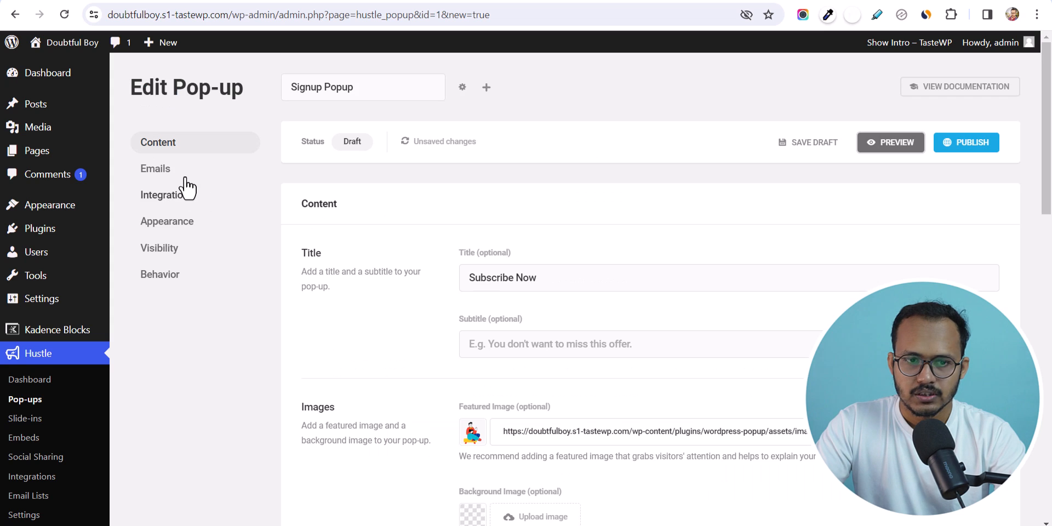
click(173, 170)
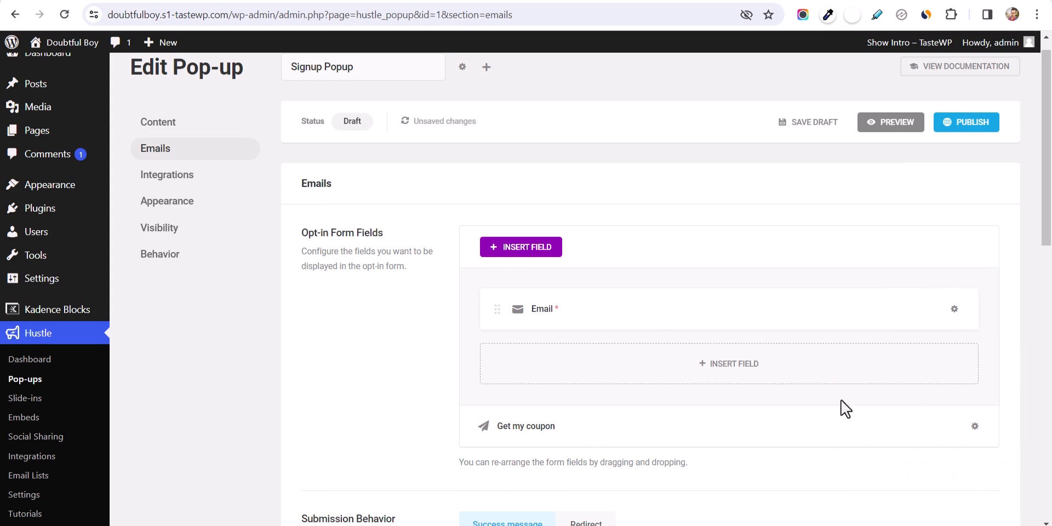
click(975, 427)
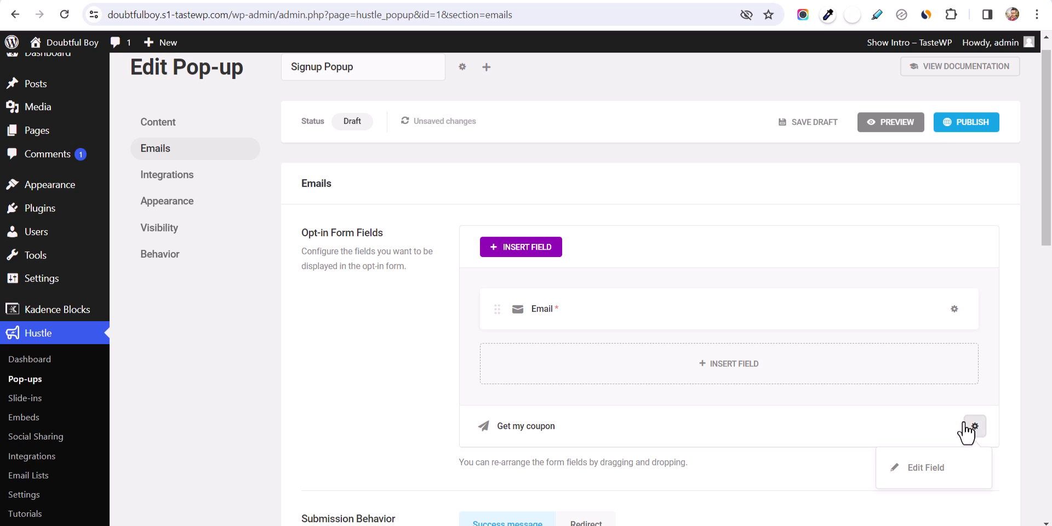
click(926, 468)
triple_click(496, 276)
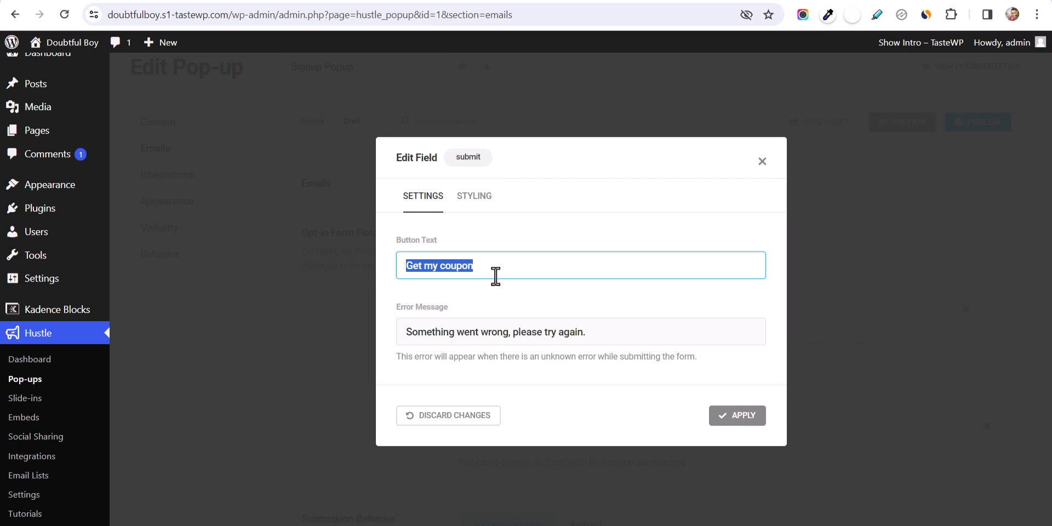
text(Subscribe)
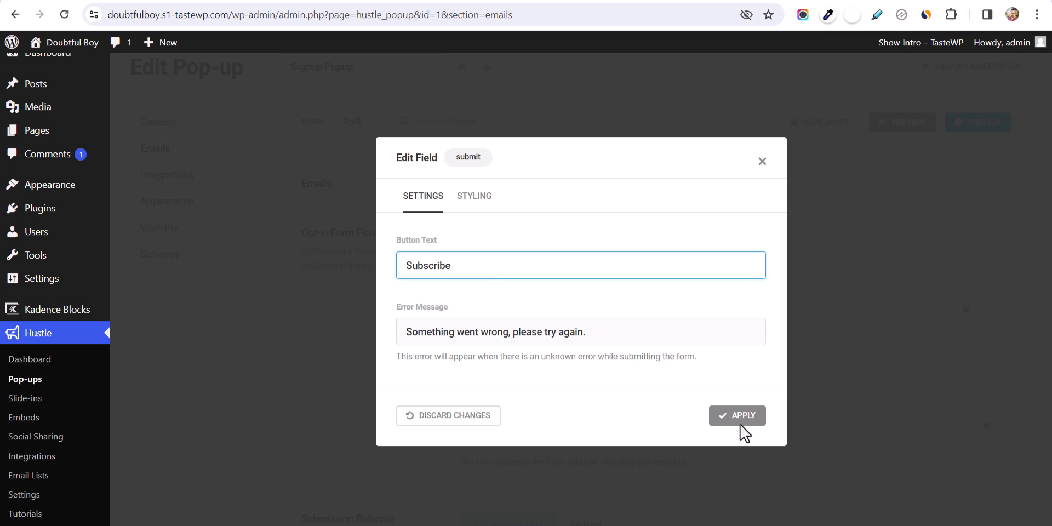
click(740, 422)
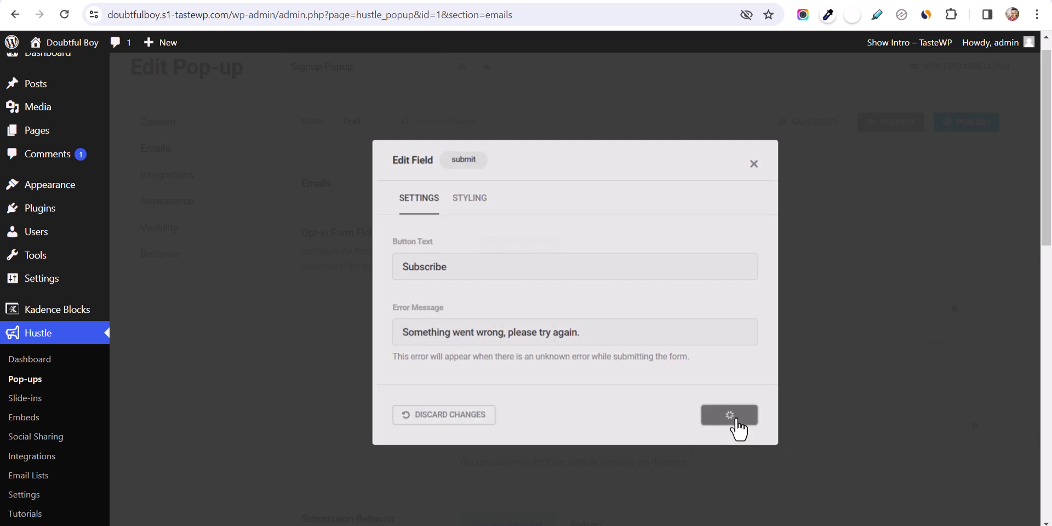
- Preview the popup to confirm the Subscribe button, then go to Appearance settings
click(884, 128)
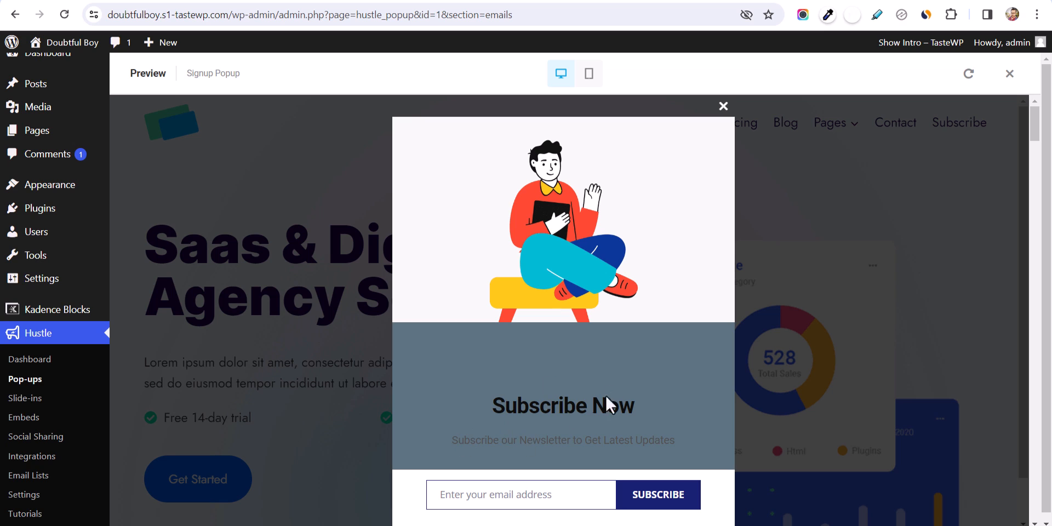
click(719, 108)
click(1009, 73)
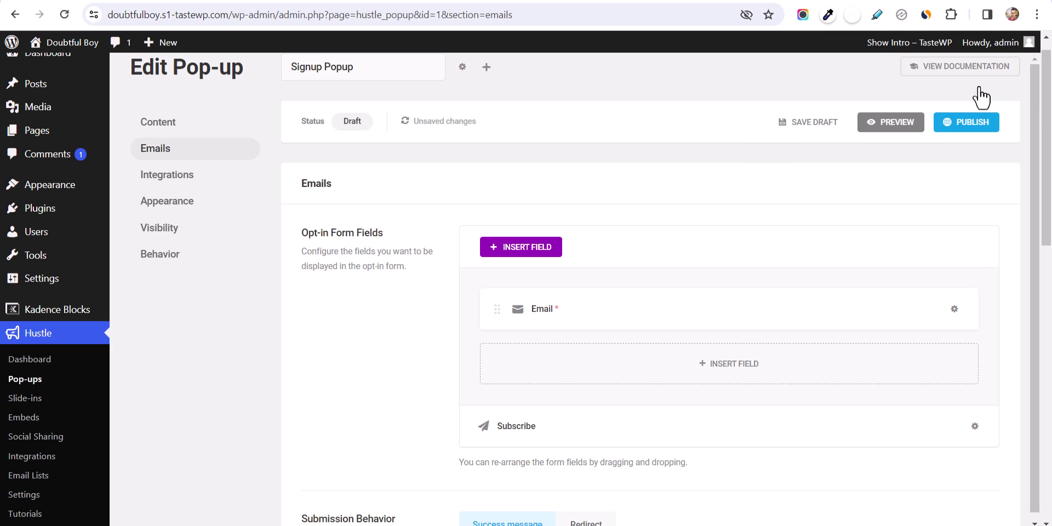
click(190, 207)
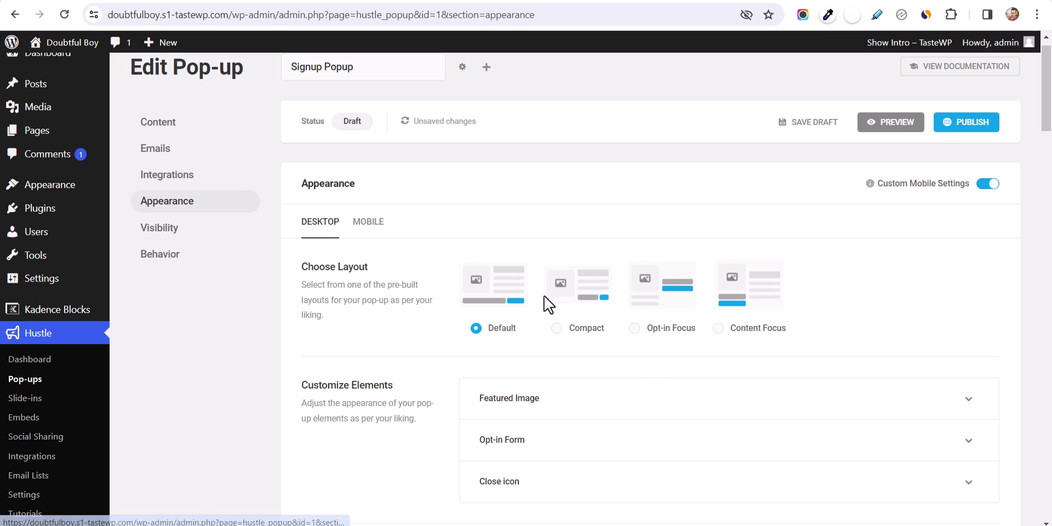
- Set the popup title's font colour to white (#ffffff)
scroll(523, 300, down, 10)
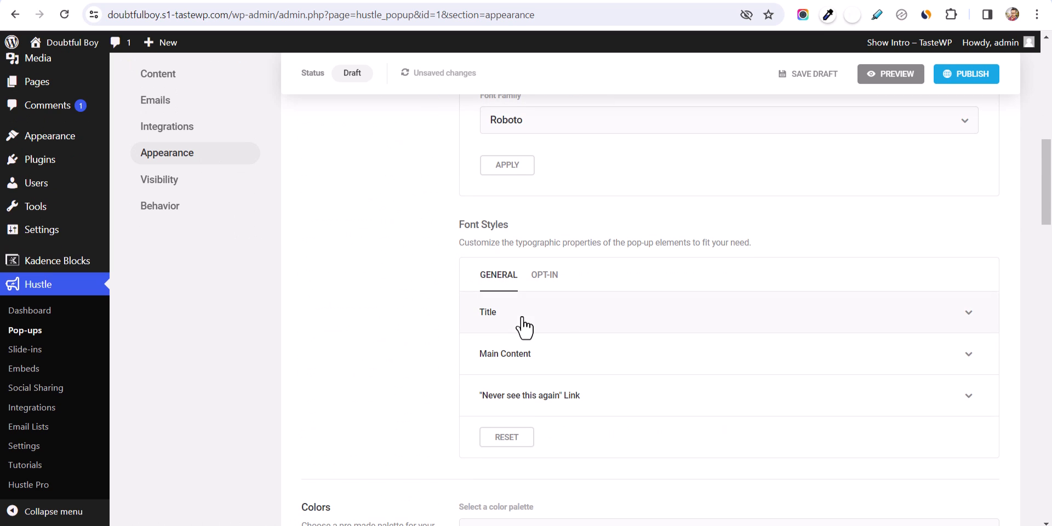
click(570, 324)
scroll(657, 329, down, 1)
scroll(661, 345, down, 3)
scroll(598, 239, up, 8)
scroll(599, 228, up, 6)
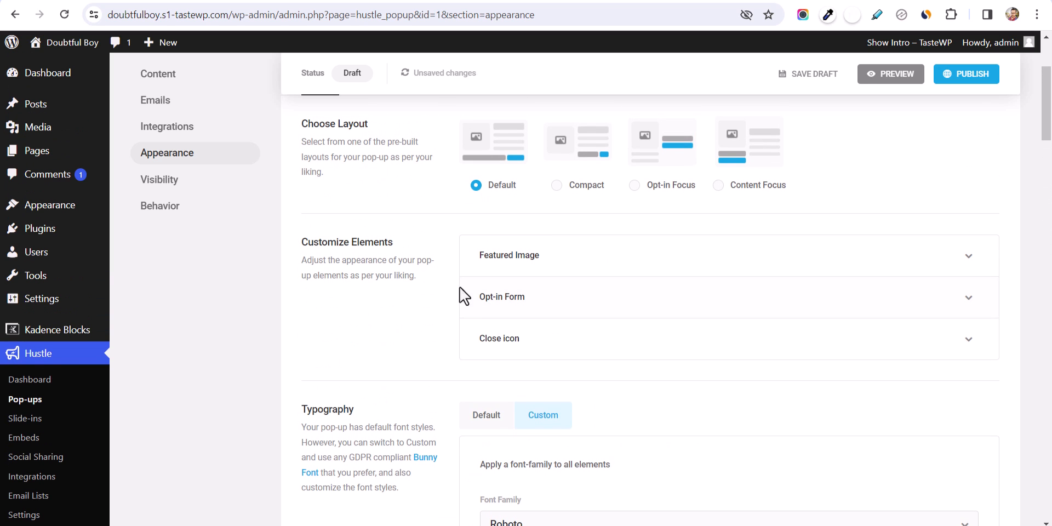
scroll(482, 329, down, 15)
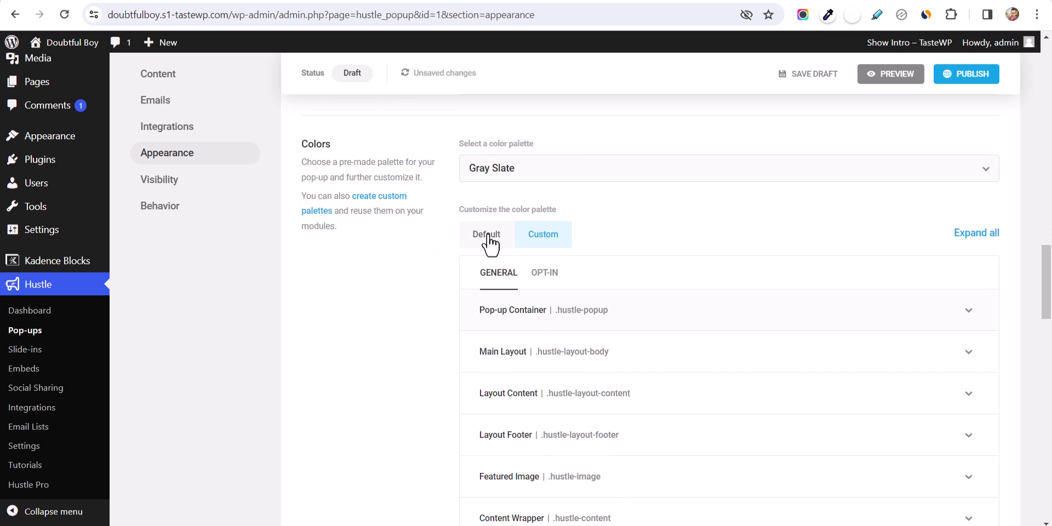
scroll(613, 378, down, 5)
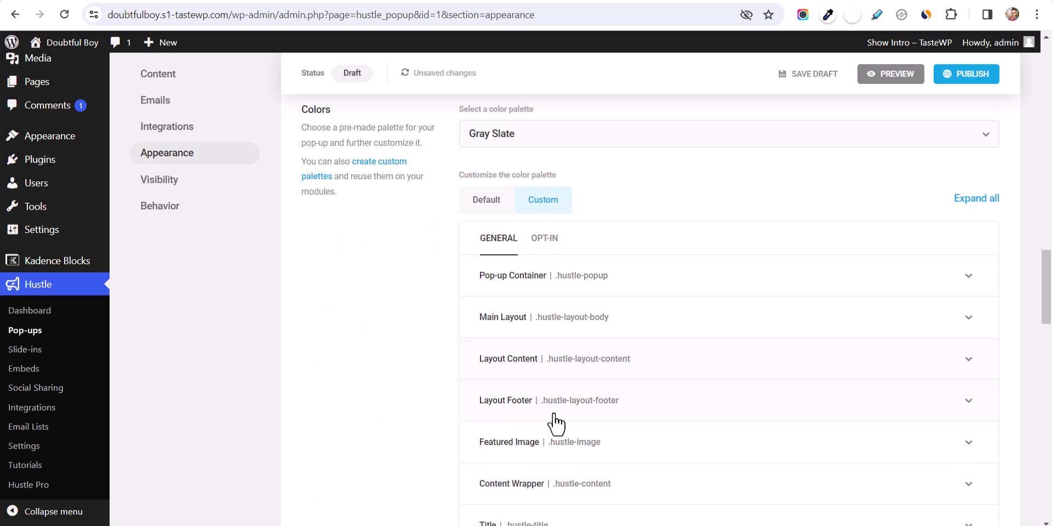
click(608, 370)
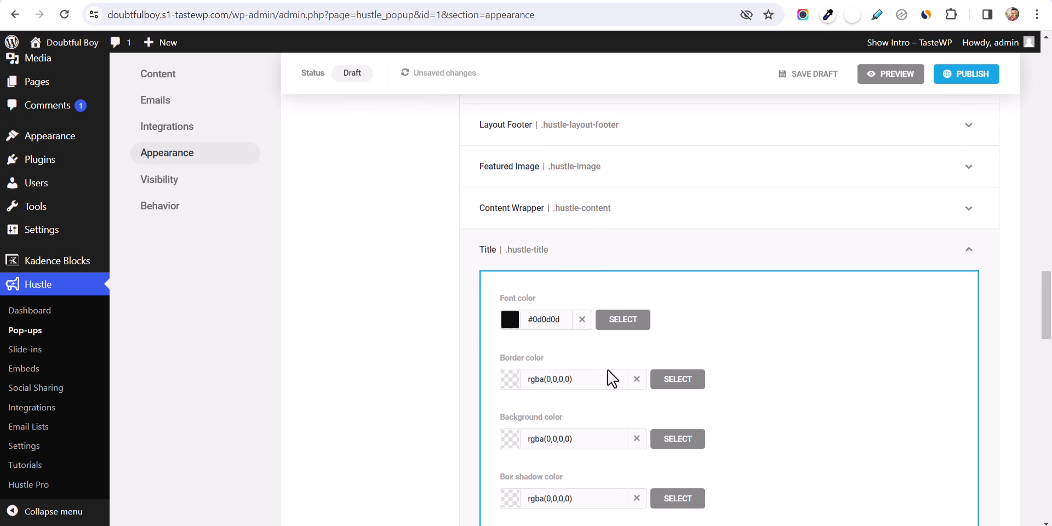
click(511, 321)
drag(519, 372, 488, 347)
click(713, 333)
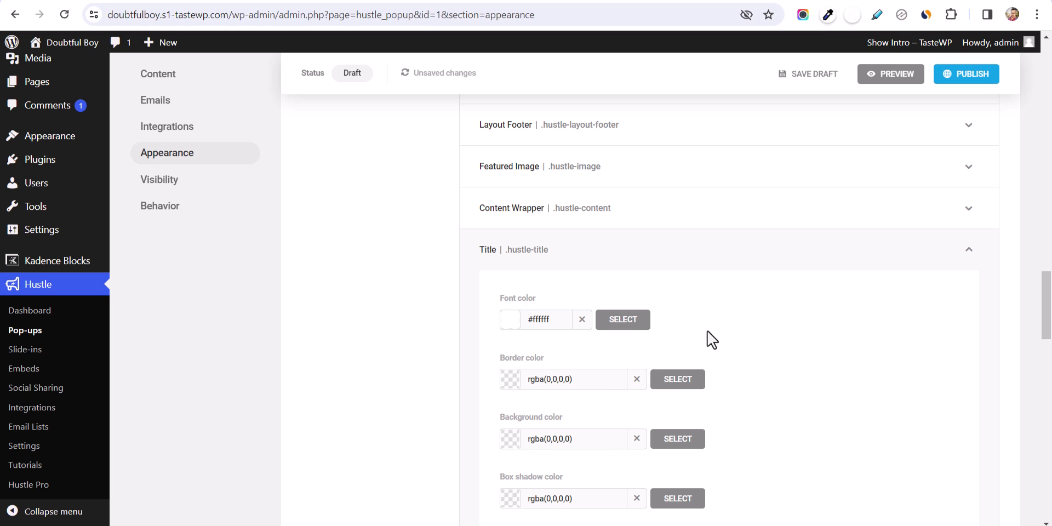
click(727, 262)
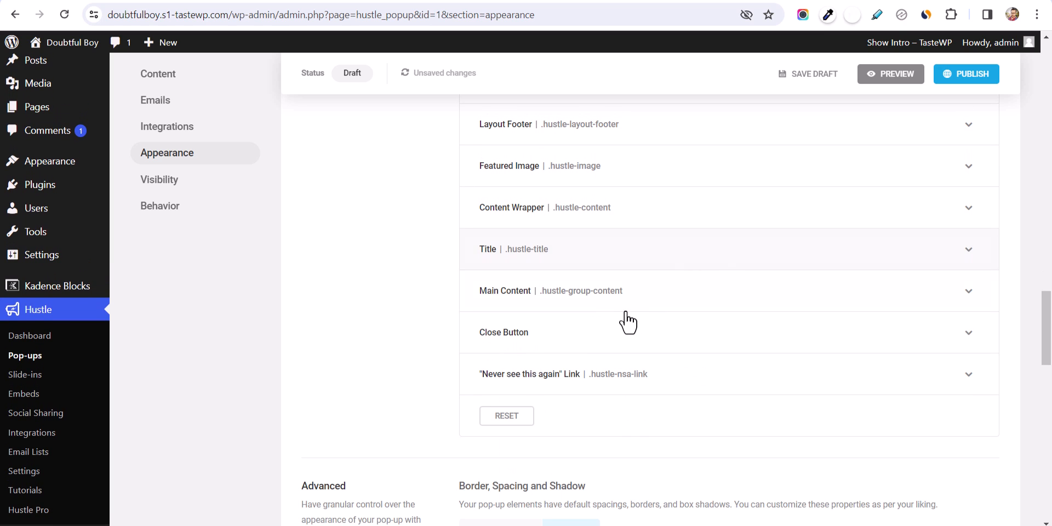
- Set the main content font colour to white (#ffffff) and preview the popup
click(635, 286)
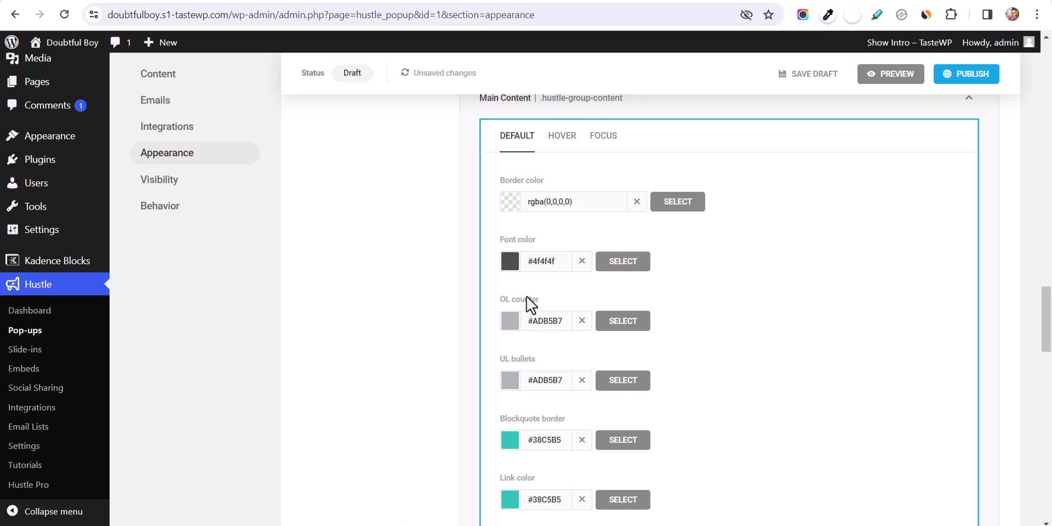
click(515, 268)
drag(531, 317, 491, 286)
click(806, 306)
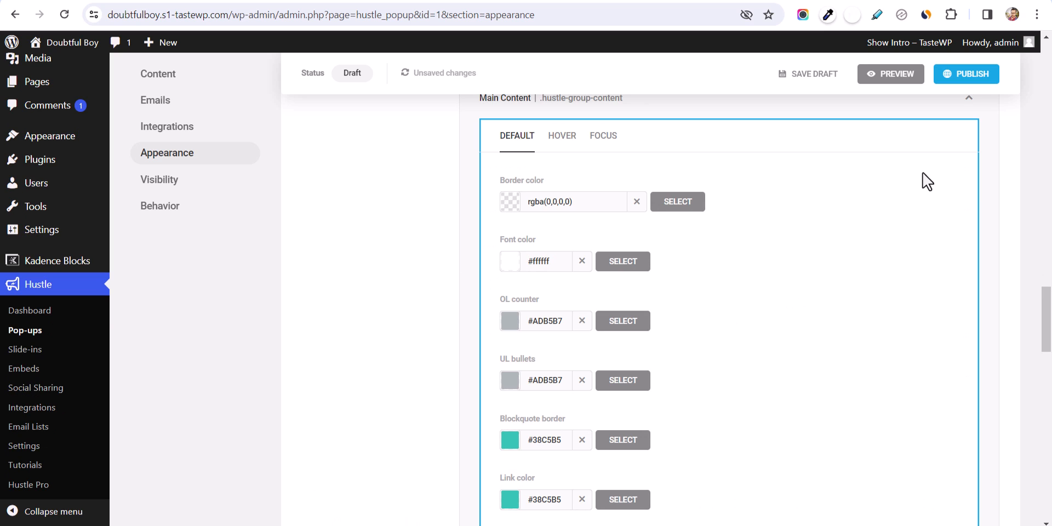
click(890, 77)
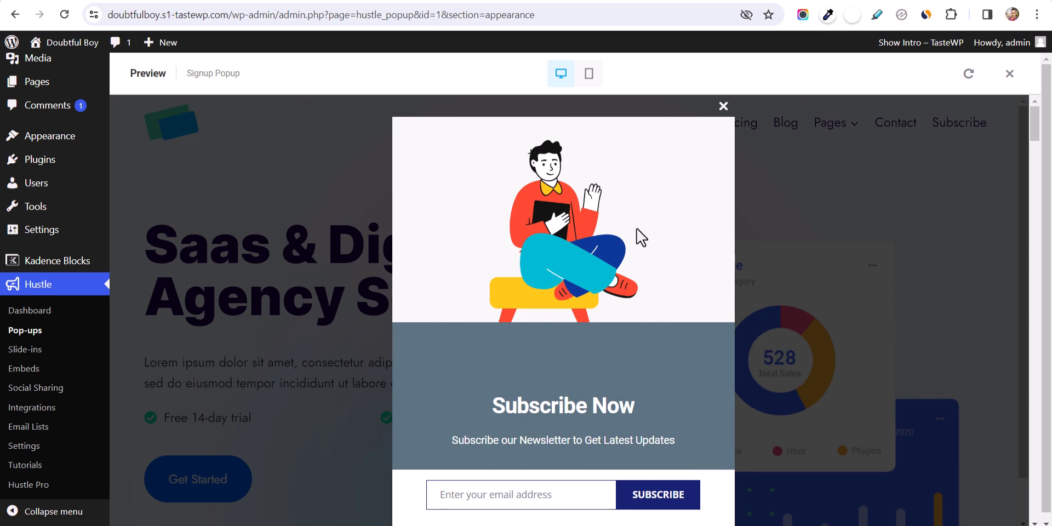
- Close the previewed popup and exit the preview back to Appearance settings
click(724, 106)
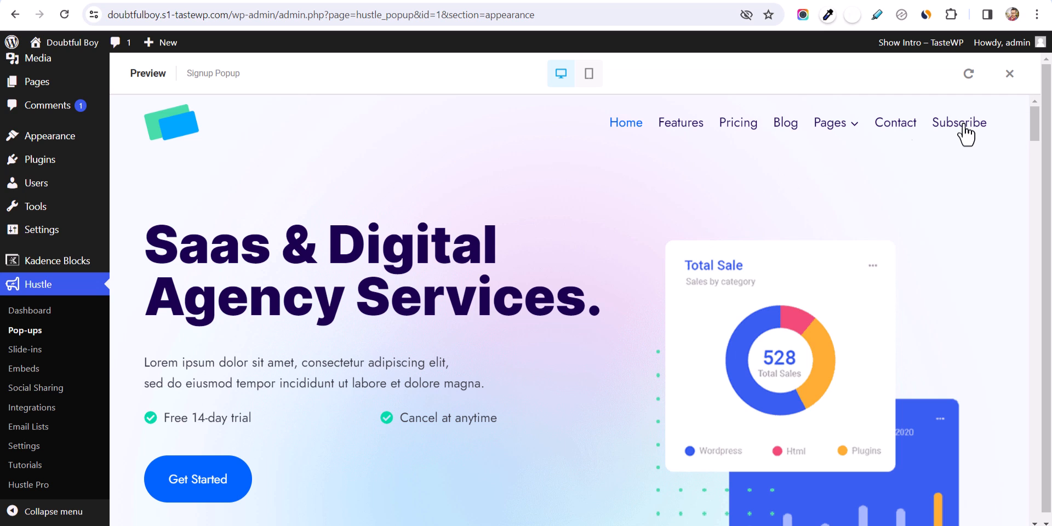
click(1009, 73)
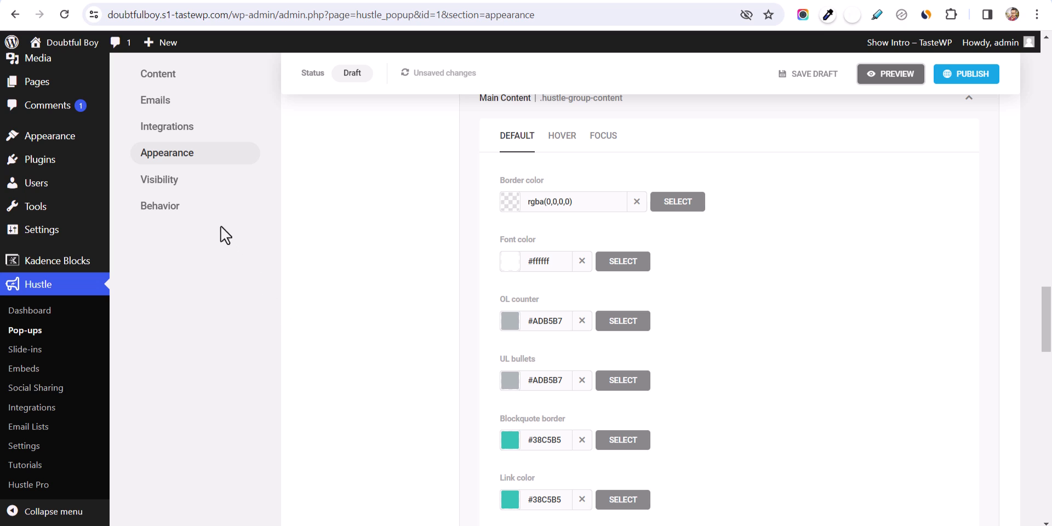
- In Behavior, enable the Click trigger and put the cursor in its CSS selector(s) field
click(164, 209)
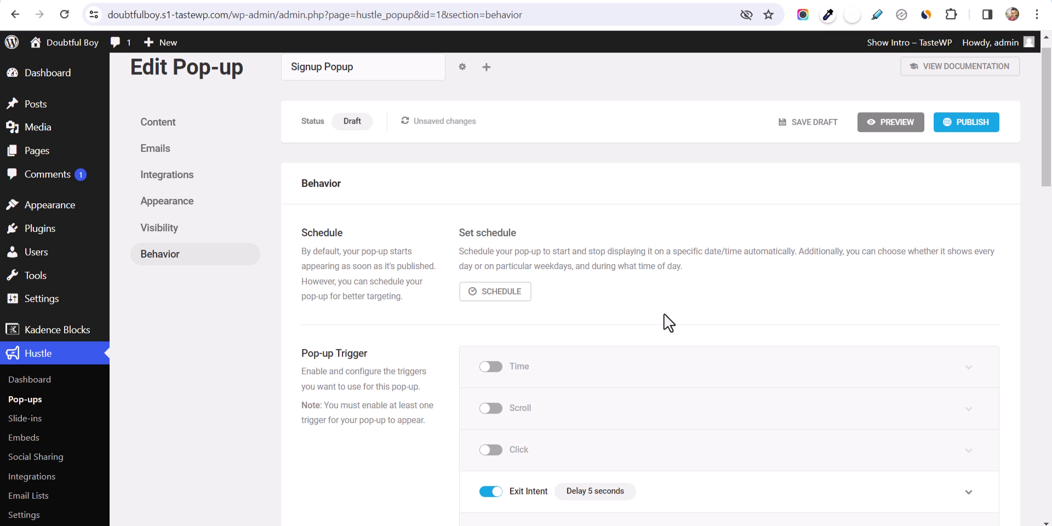
scroll(664, 314, down, 3)
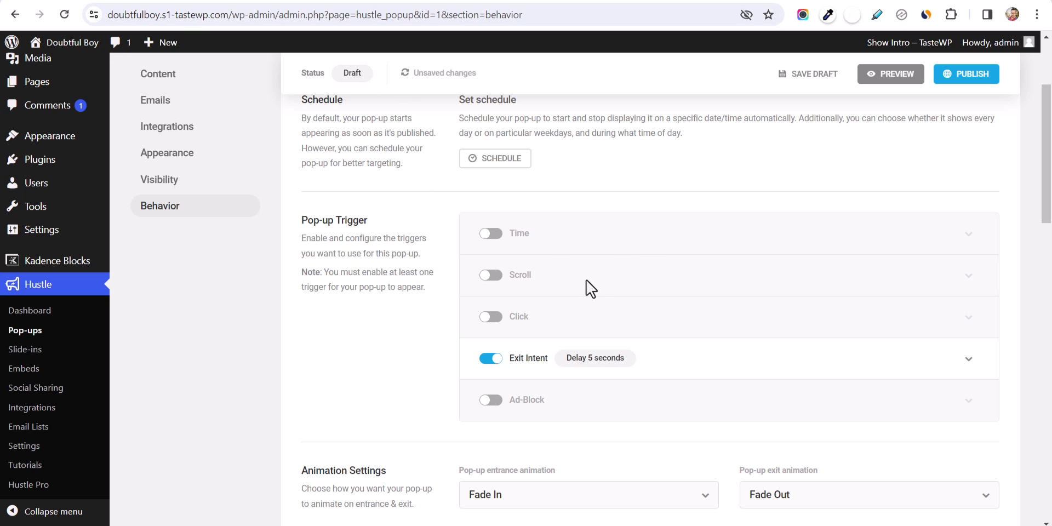
click(492, 318)
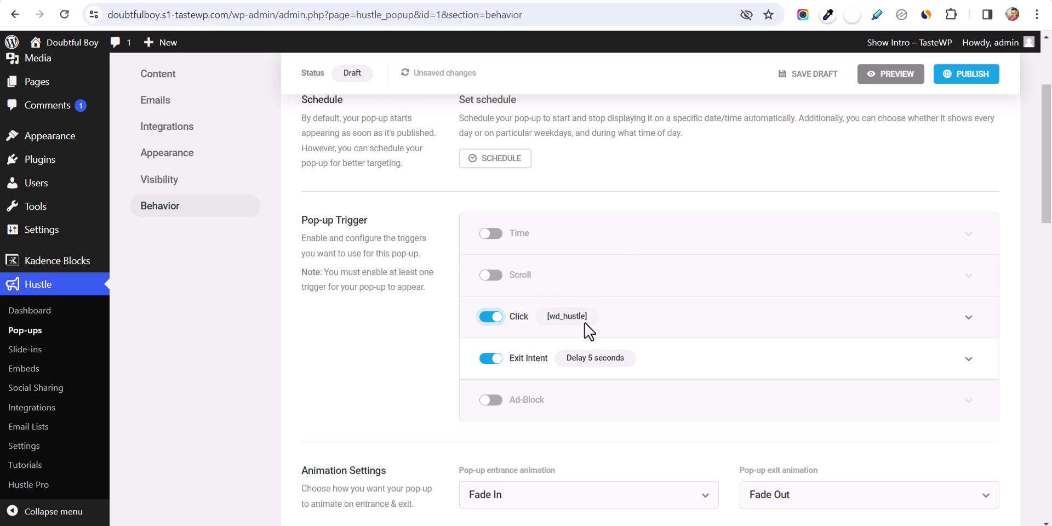
click(954, 328)
scroll(594, 340, down, 1)
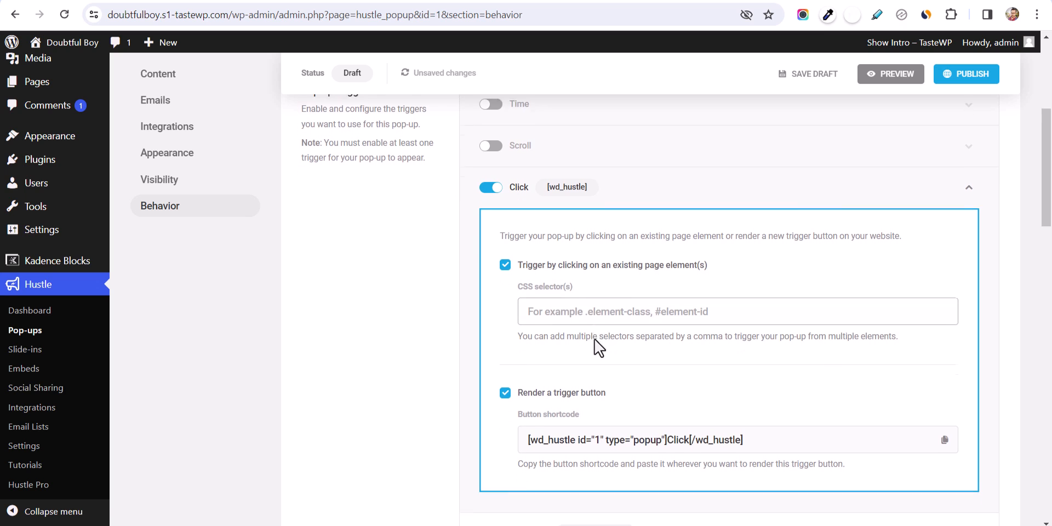
click(597, 281)
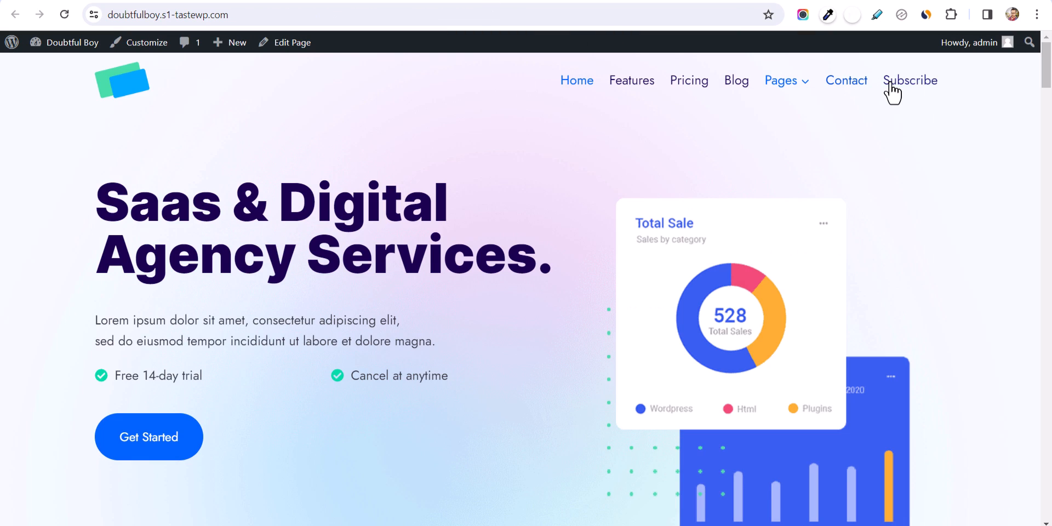
- Inspect the site's Subscribe menu link and copy its list item id, menu-item-1361
right_click(893, 81)
click(750, 300)
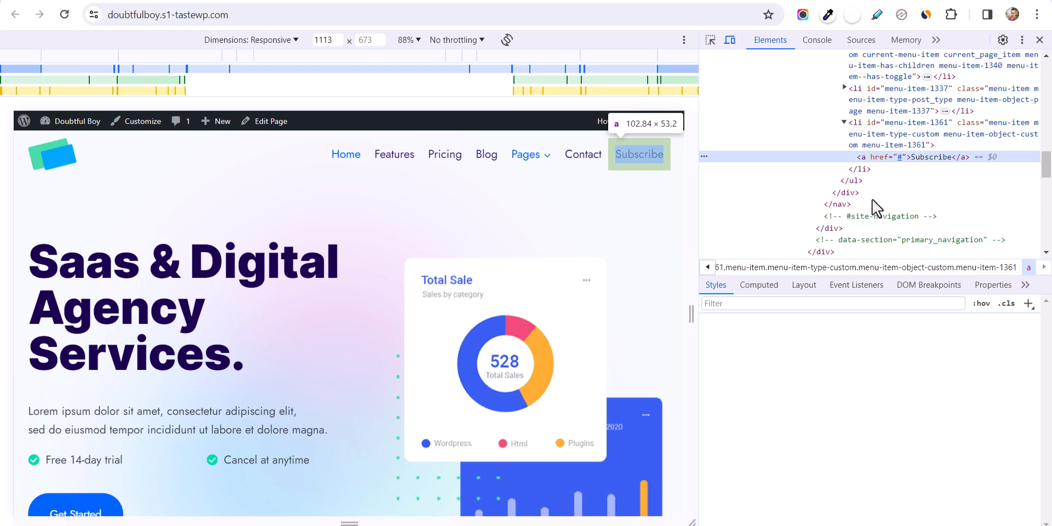
click(928, 126)
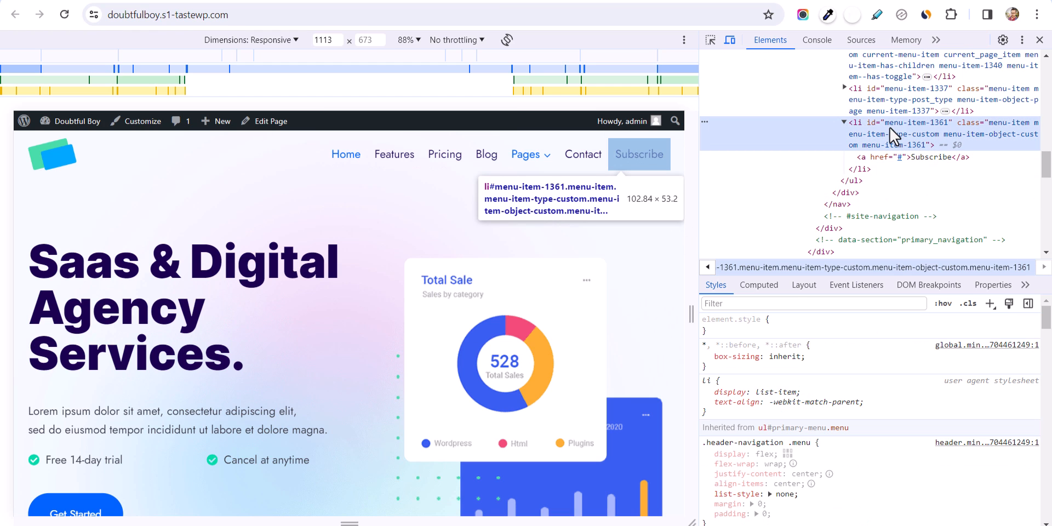
double_click(909, 122)
key(ctrl+c)
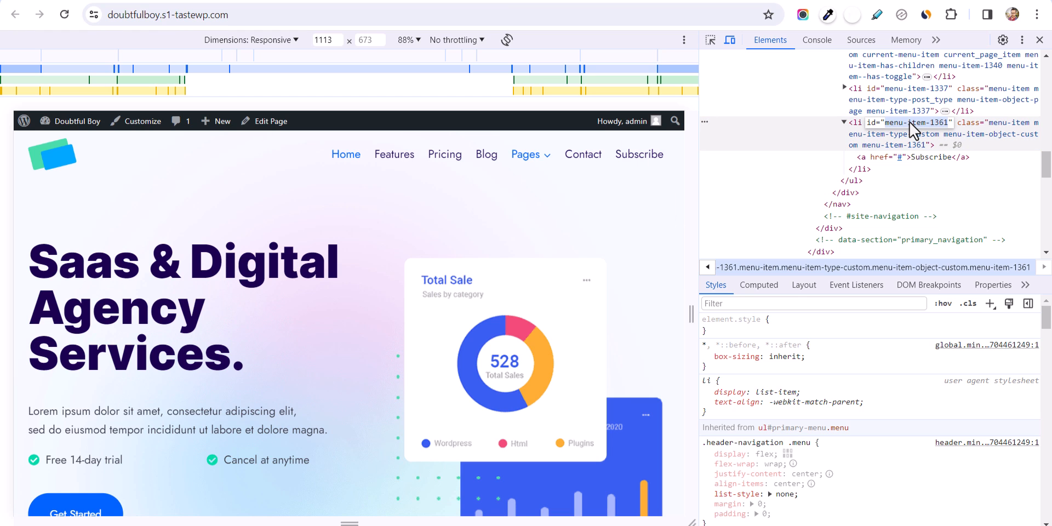
click(1039, 40)
click(408, 2)
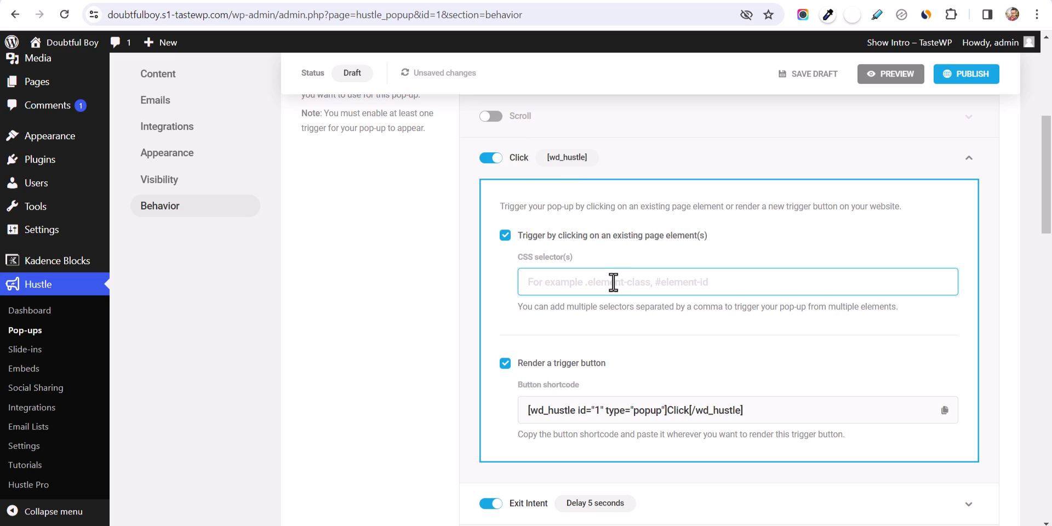
- Enter #menu-item-1361 as the click-trigger CSS selector and publish the popup
text(#)
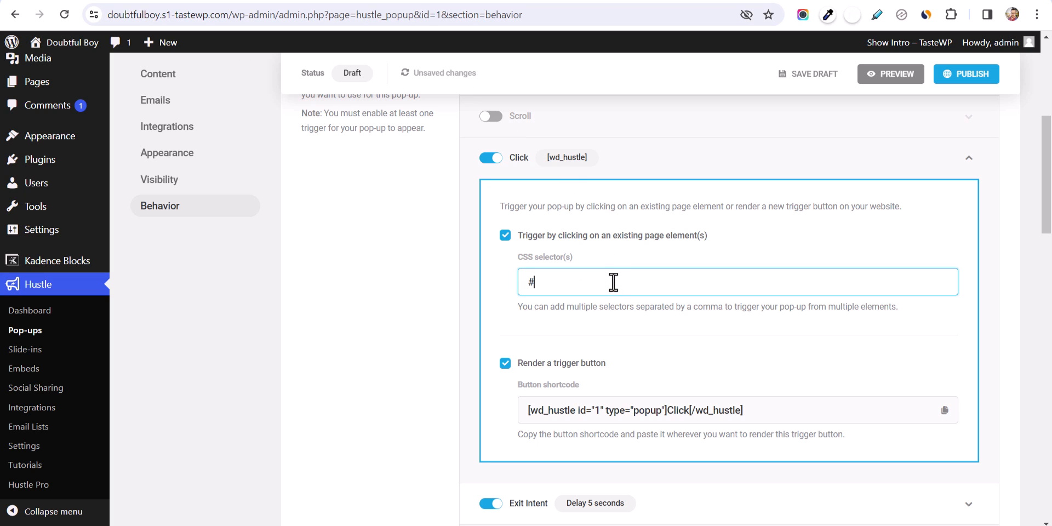
key(ctrl+v)
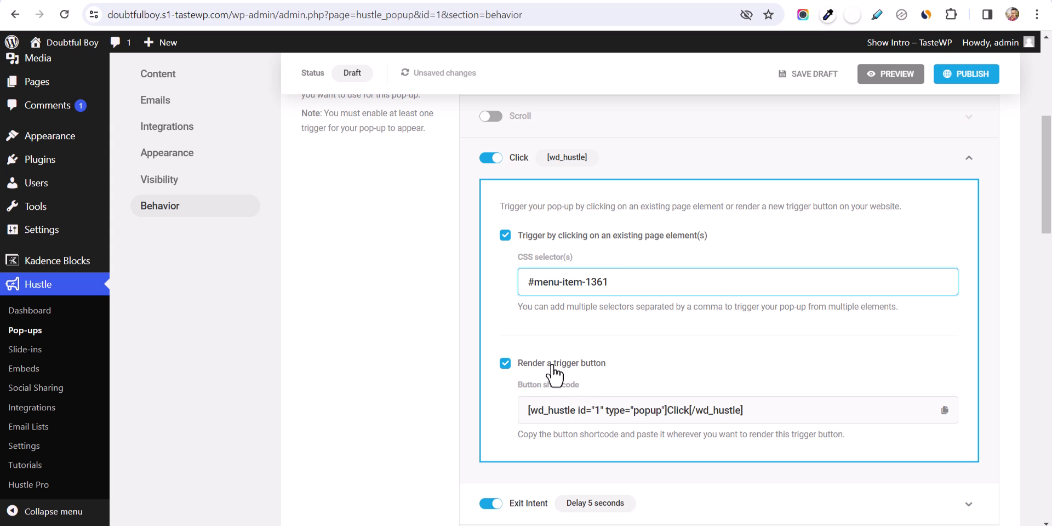
scroll(759, 388, down, 1)
scroll(759, 388, down, 6)
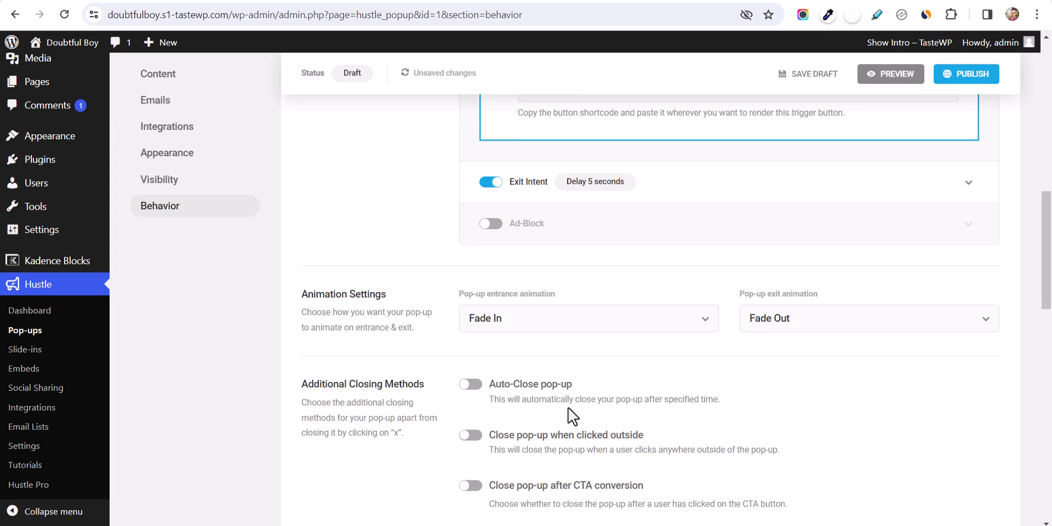
click(965, 75)
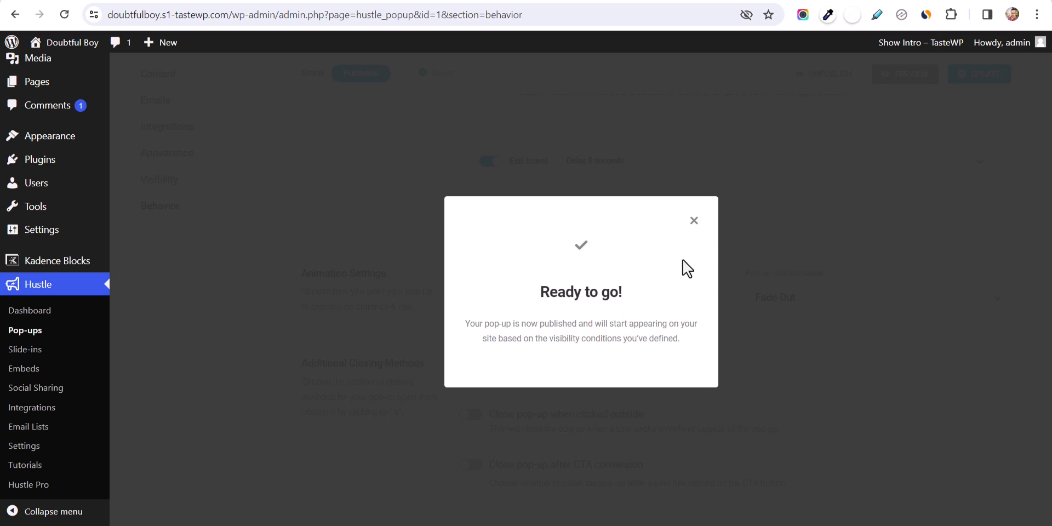
click(701, 222)
scroll(791, 275, up, 10)
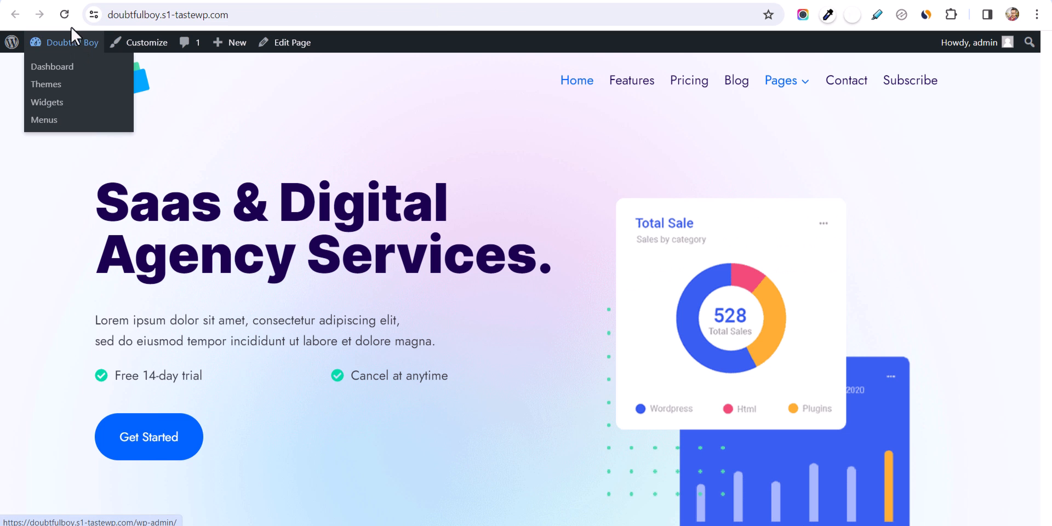
- Reload the live site, open the popup from the Subscribe link, and submit a test email
click(64, 15)
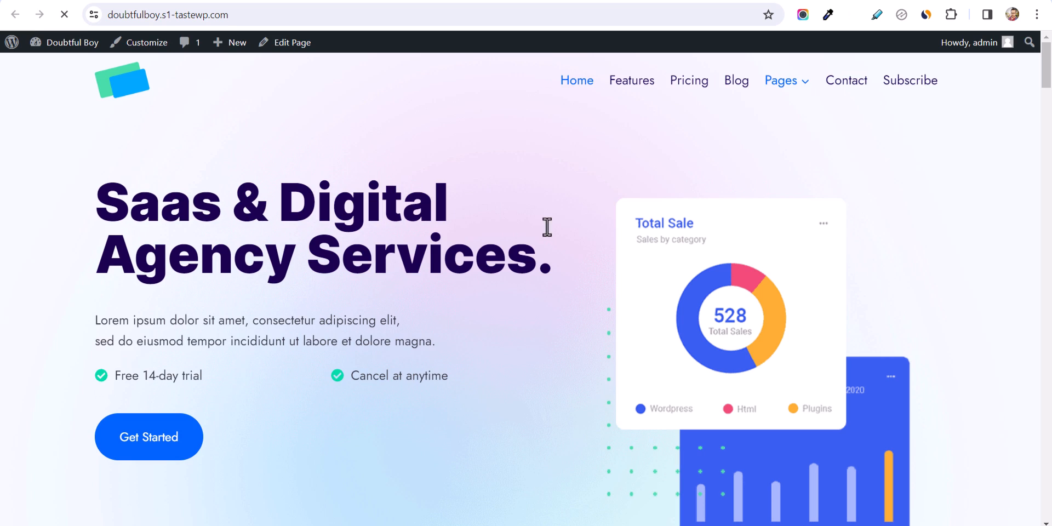
click(908, 83)
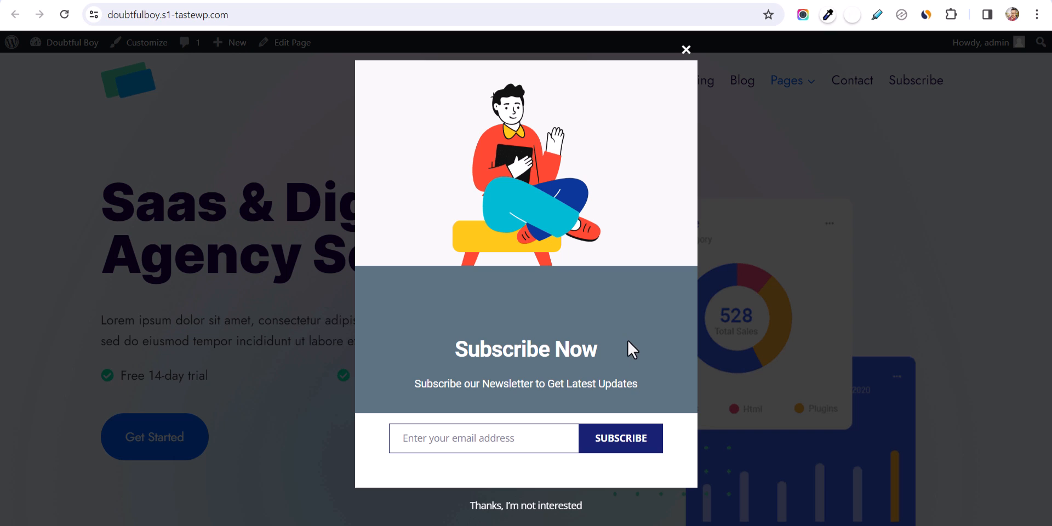
click(687, 50)
click(923, 83)
click(687, 50)
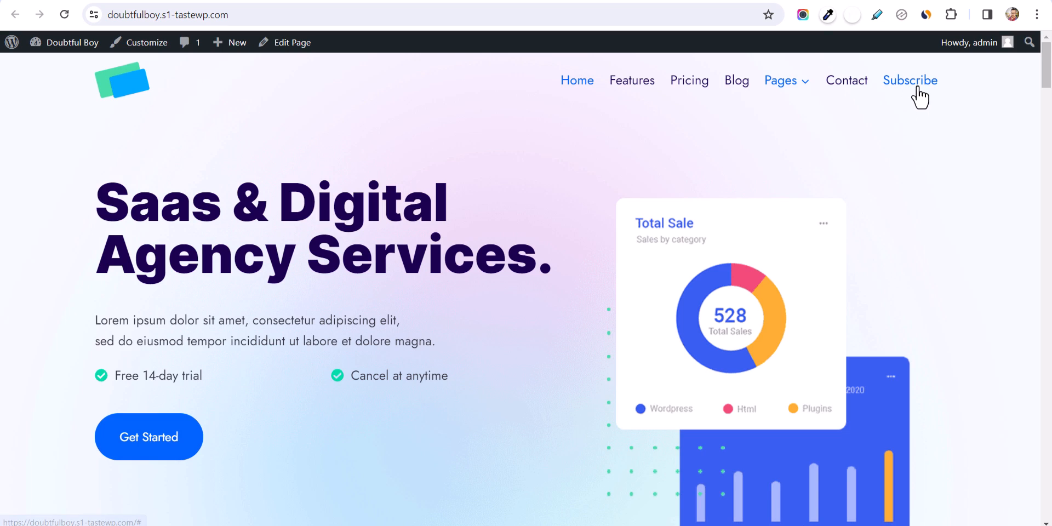
click(913, 80)
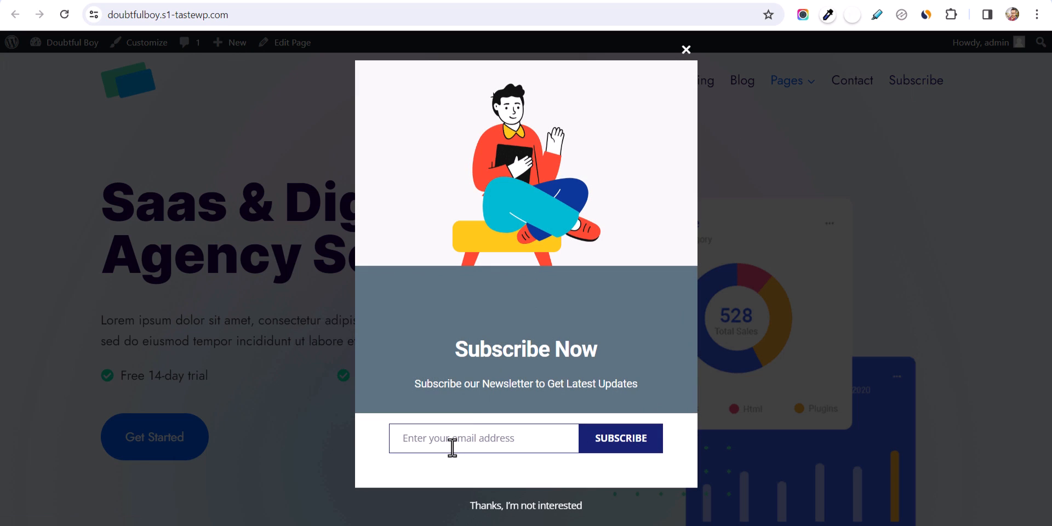
key(ctrl+v)
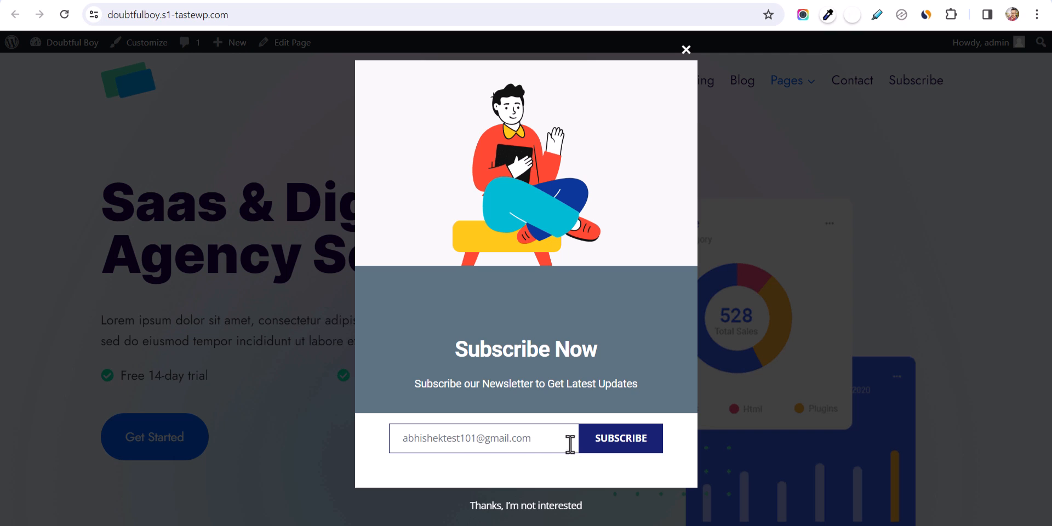
click(607, 443)
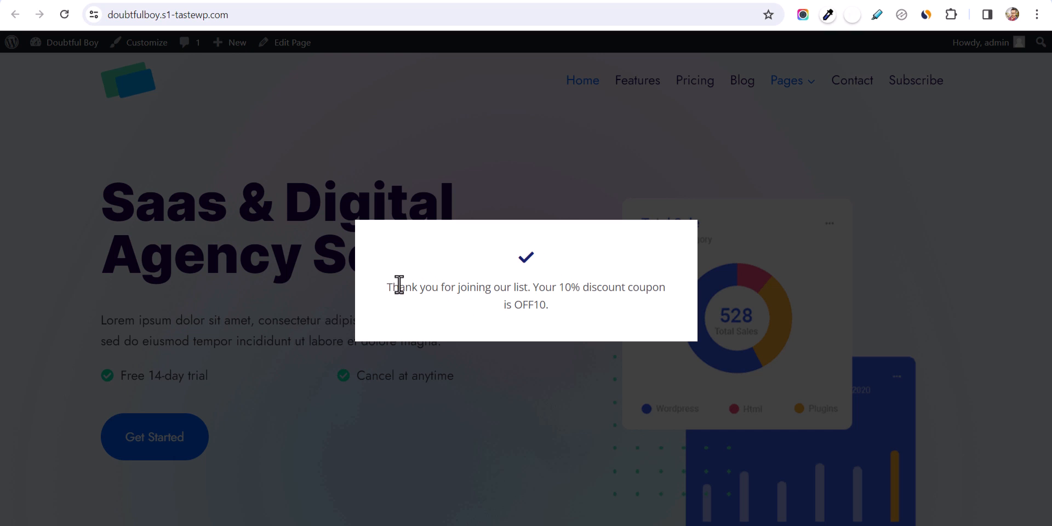
drag(380, 288, 556, 311)
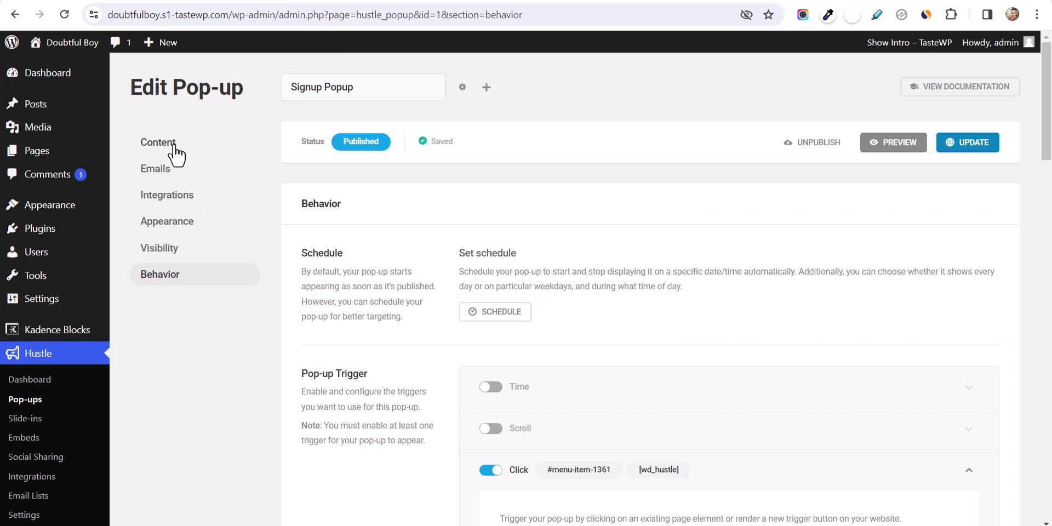
- Go to the popup's Emails settings to find the success message
click(157, 142)
scroll(399, 365, down, 12)
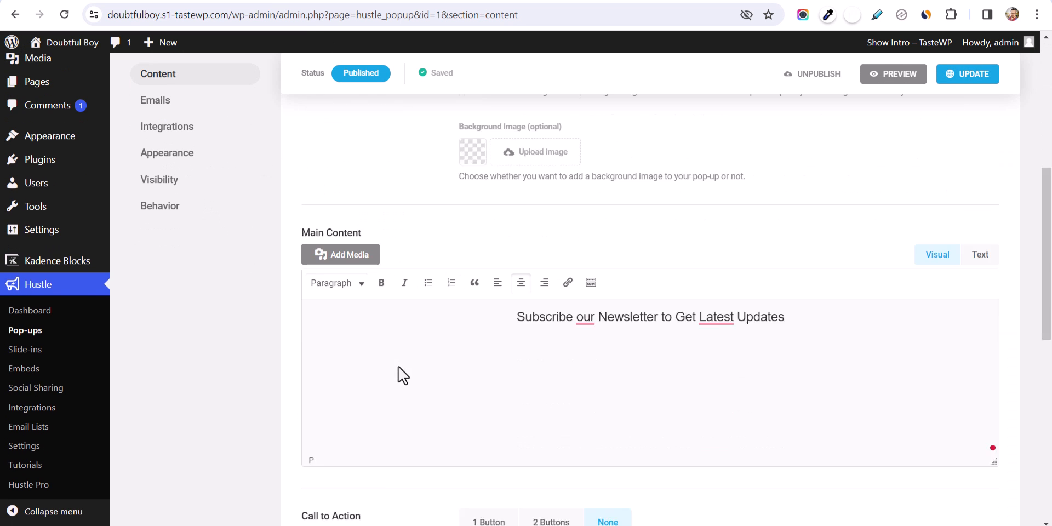
scroll(398, 361, down, 6)
scroll(461, 301, up, 4)
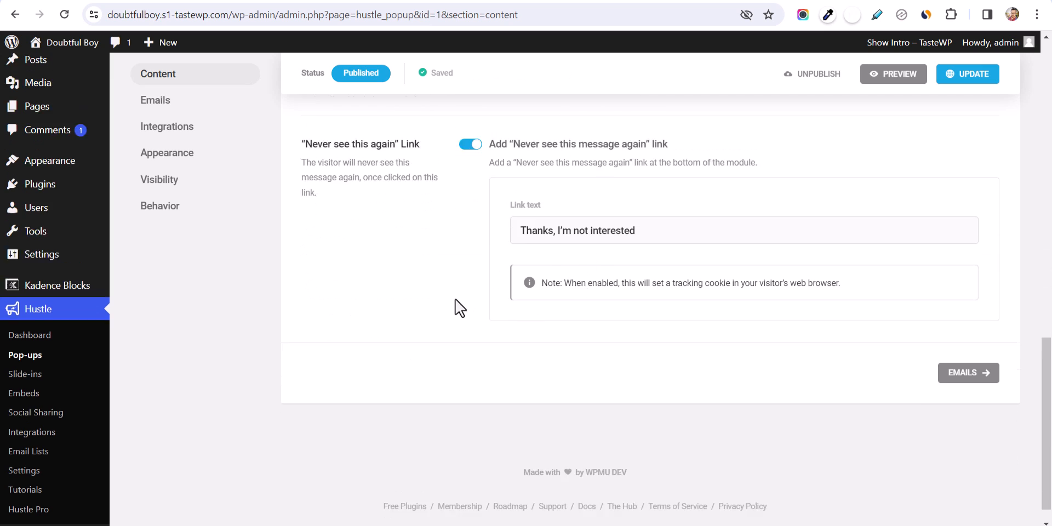
click(159, 101)
scroll(430, 389, down, 9)
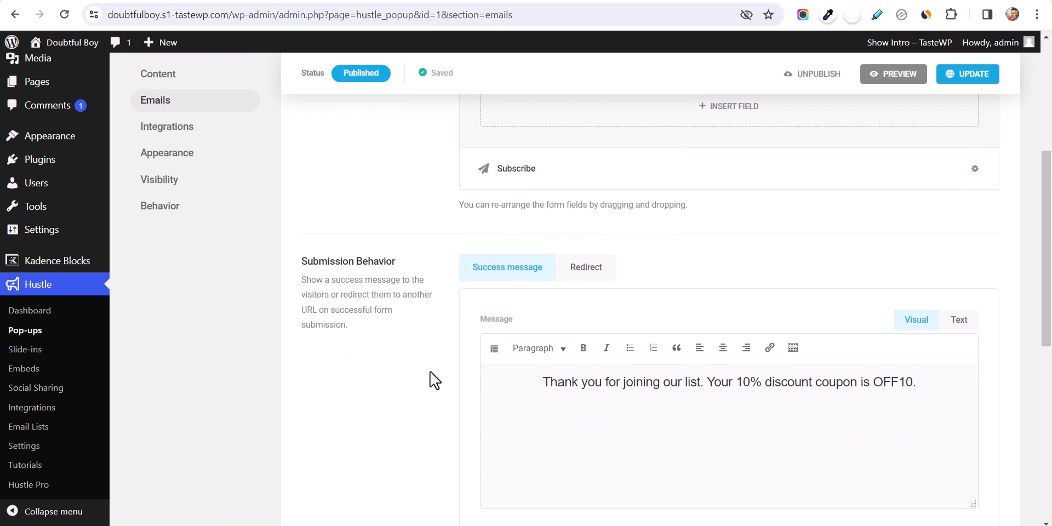
scroll(604, 220, up, 1)
scroll(603, 219, up, 1)
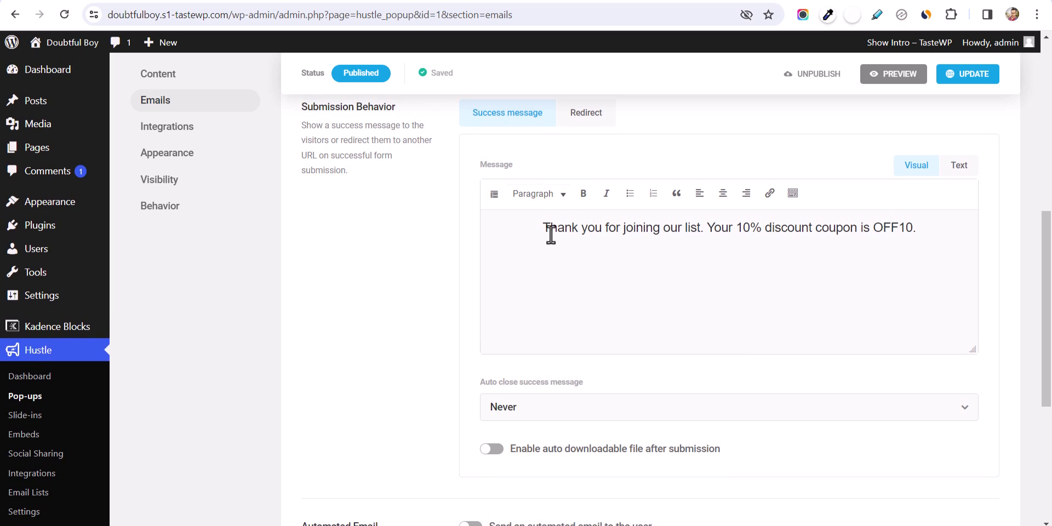
- Make the message say 'Email list' and replace the coupon sentence with 'From Now on you can receive updates from us.'
click(686, 233)
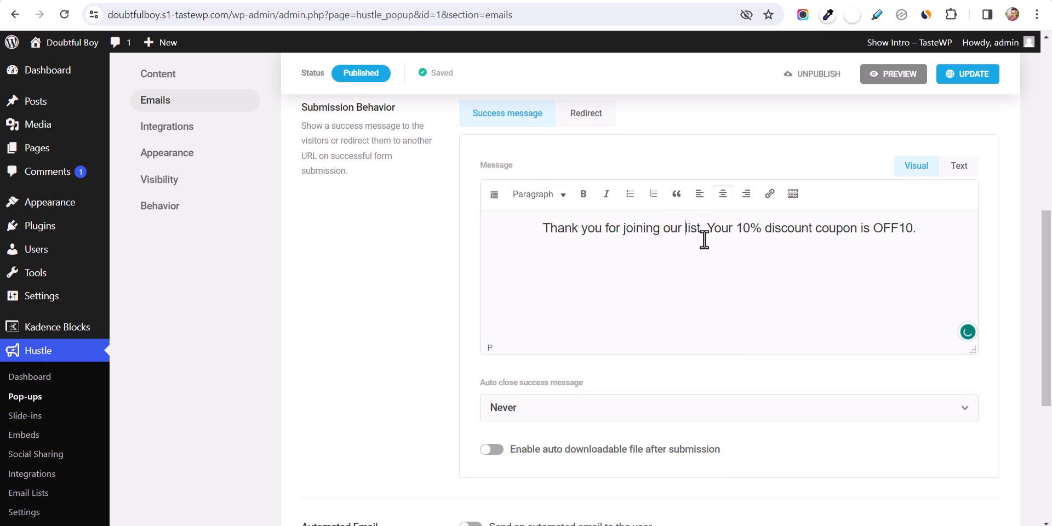
text(Email)
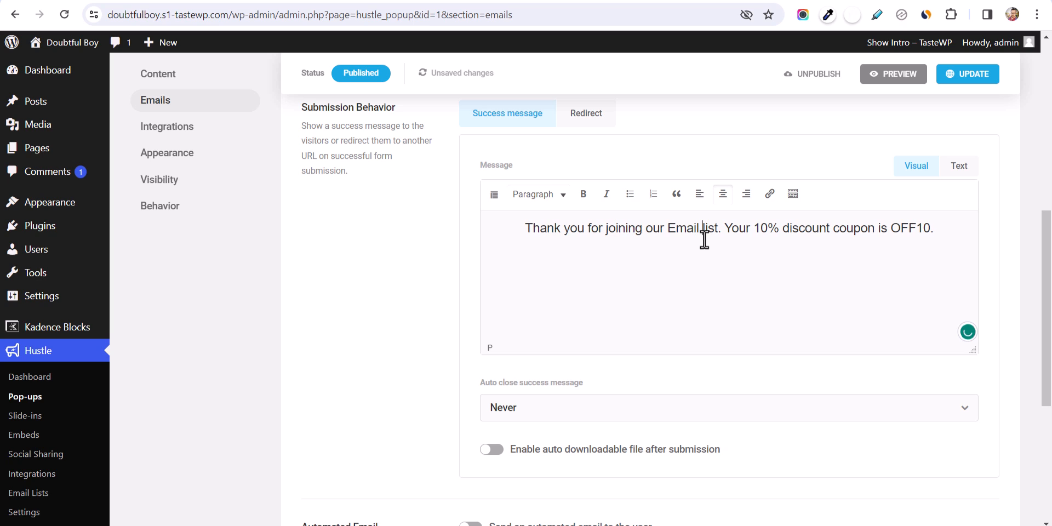
drag(724, 228, 938, 221)
key(BackSpace)
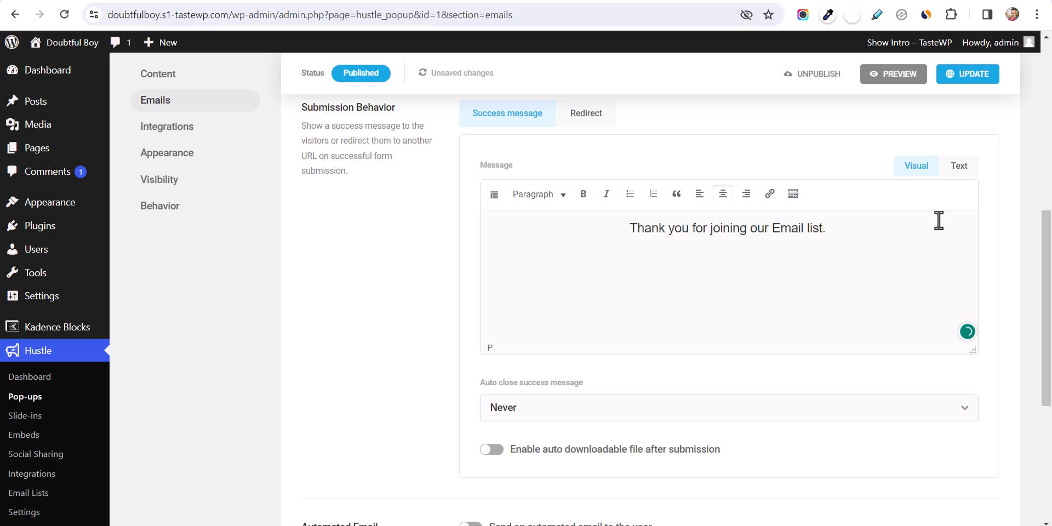
text(From No)
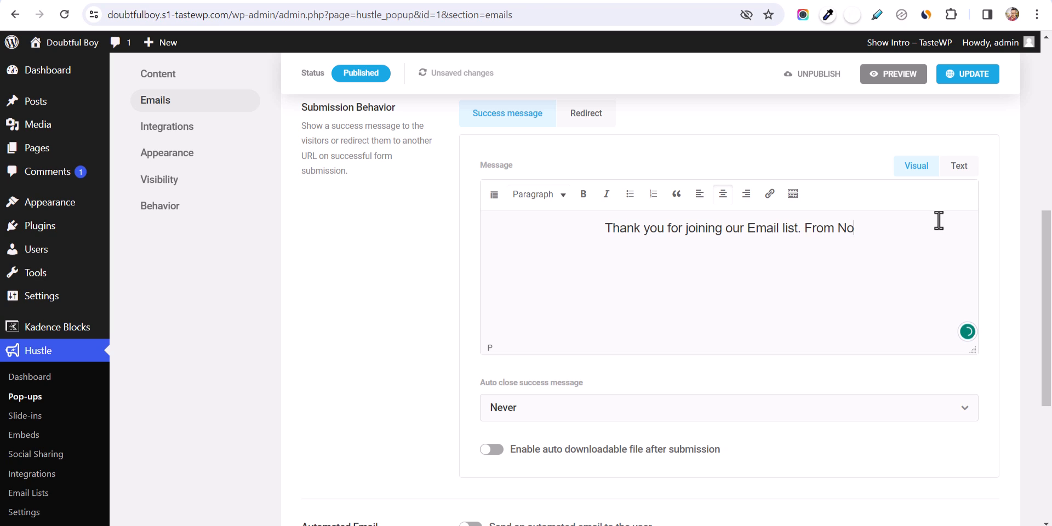
text(w on you c)
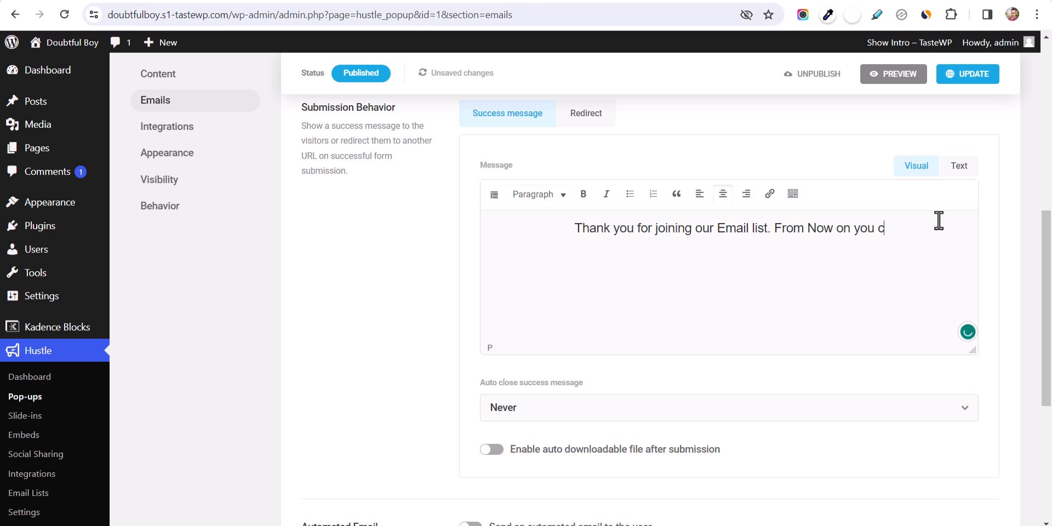
text(an recei)
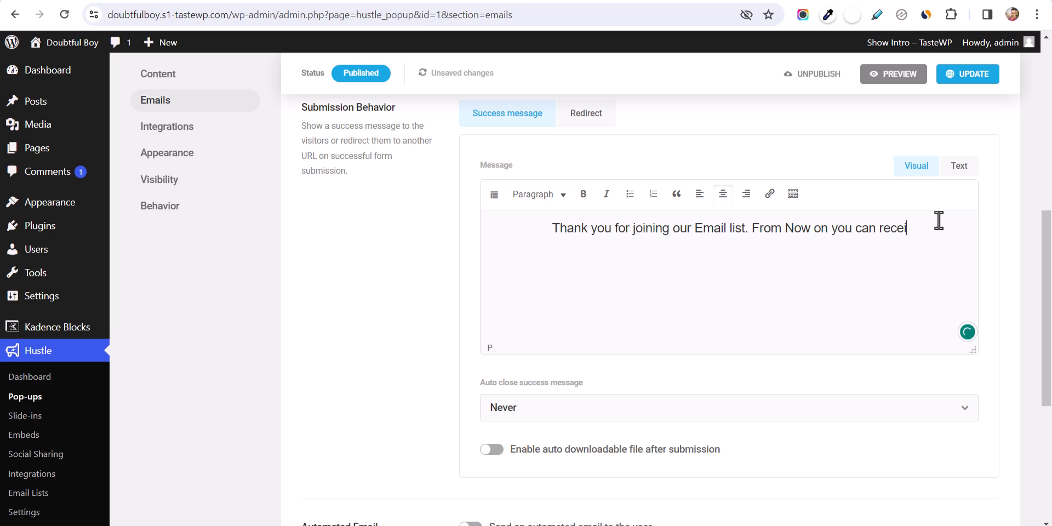
text(ve updates)
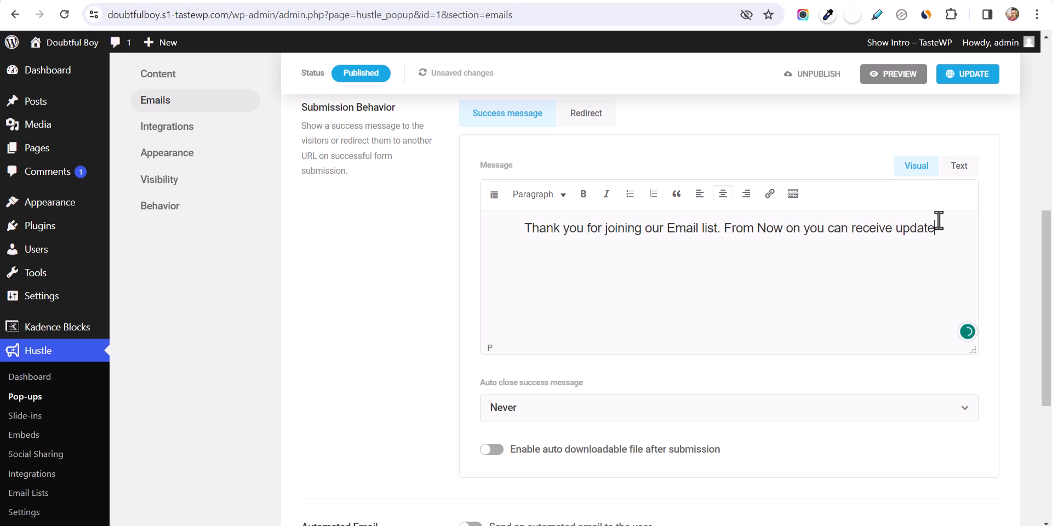
text( from us)
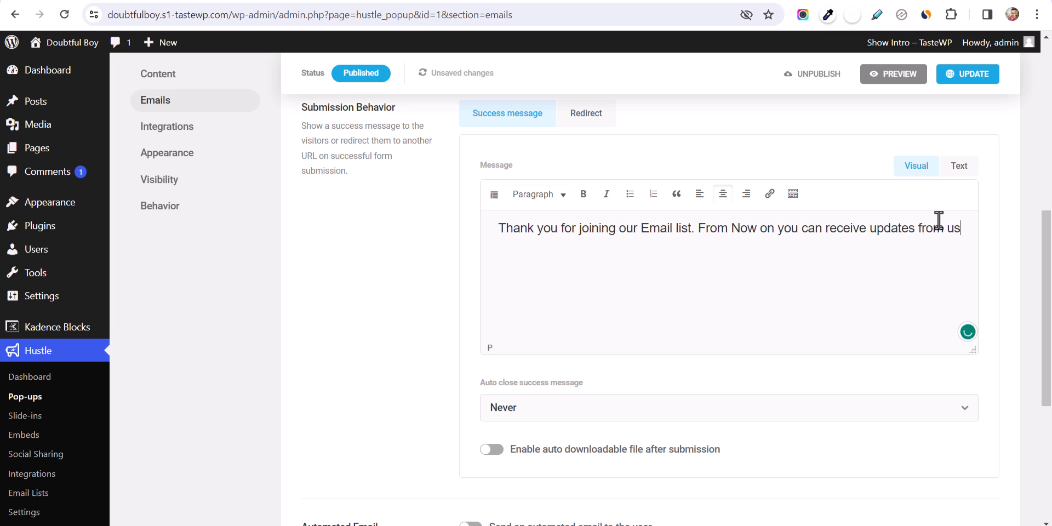
text(.)
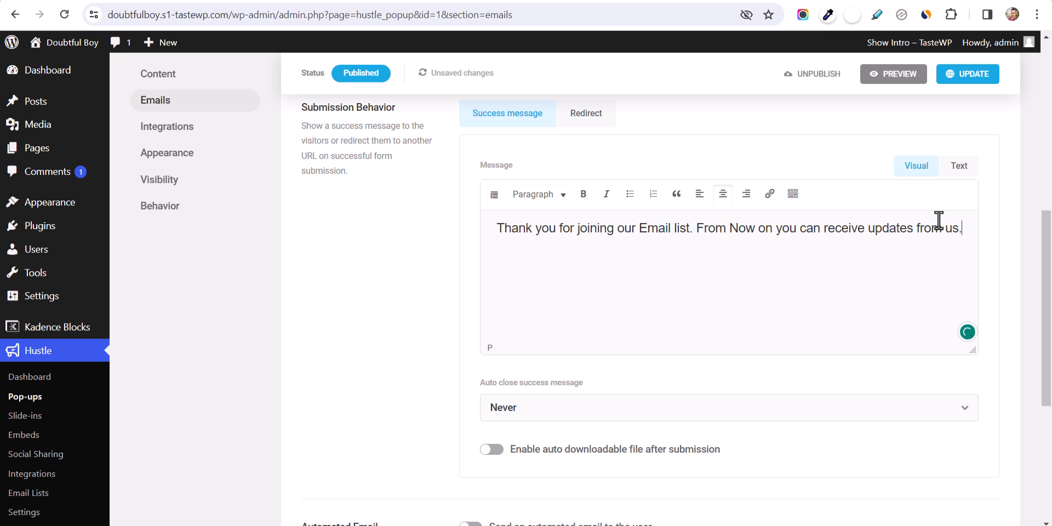
scroll(778, 344, down, 4)
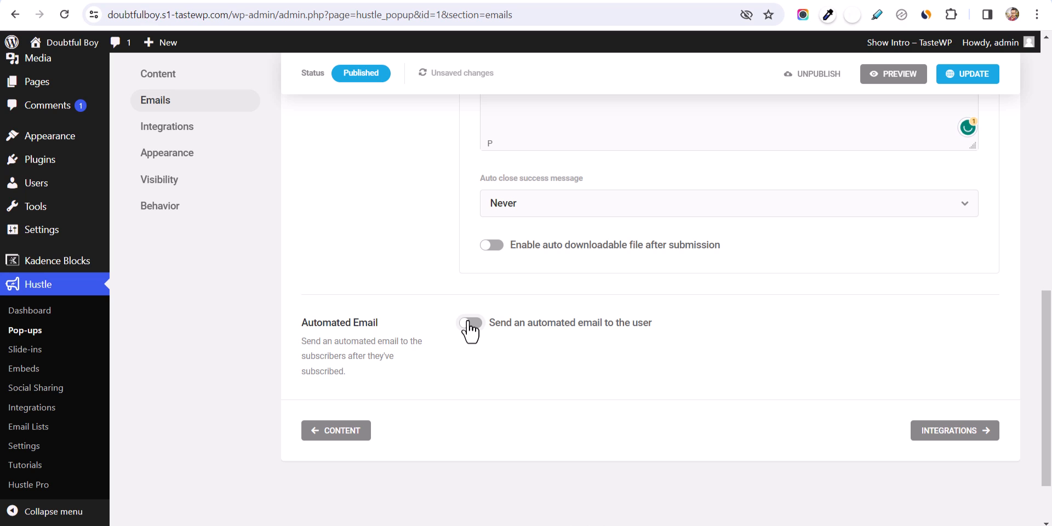
- Turn on the automated email to subscribers, then view the popup's Integrations
click(470, 325)
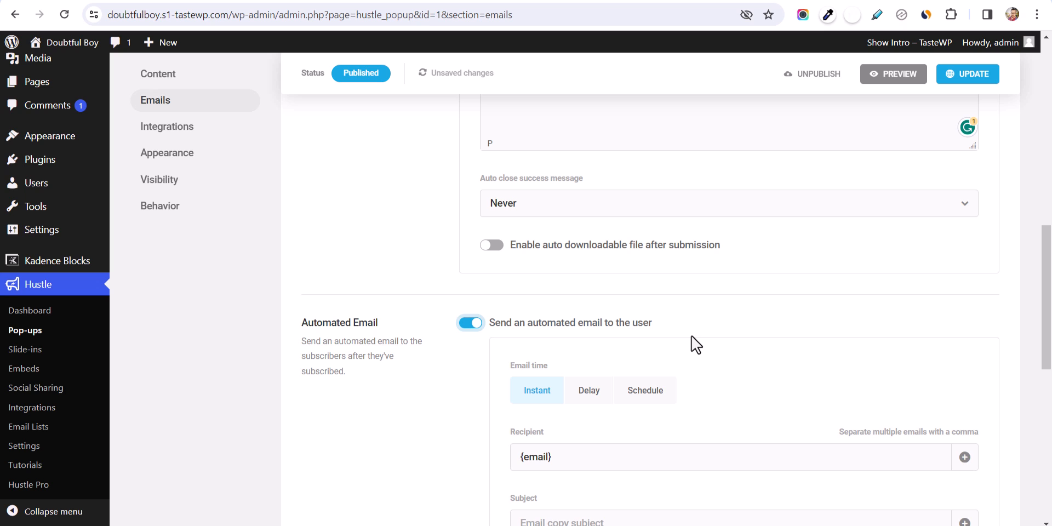
scroll(692, 344, down, 5)
click(709, 389)
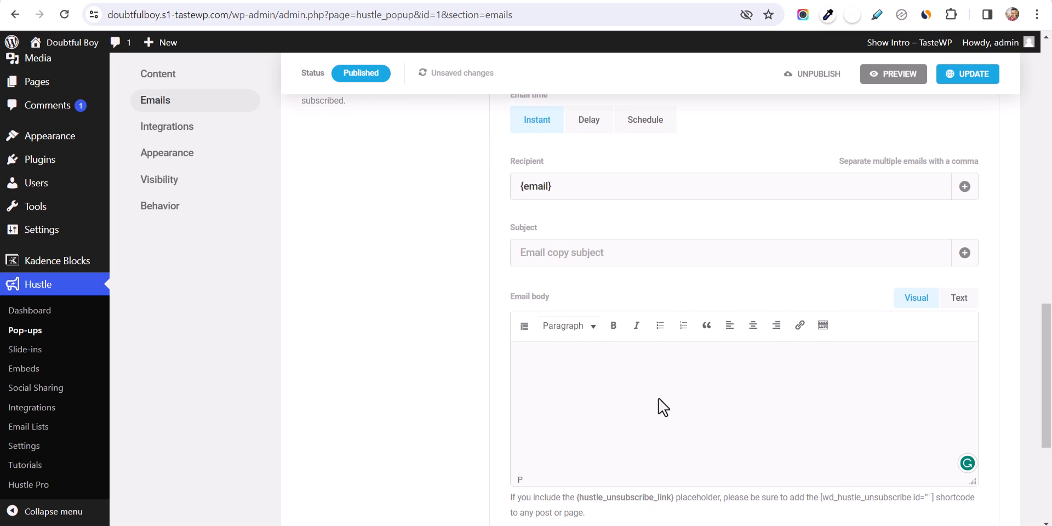
scroll(611, 418, up, 3)
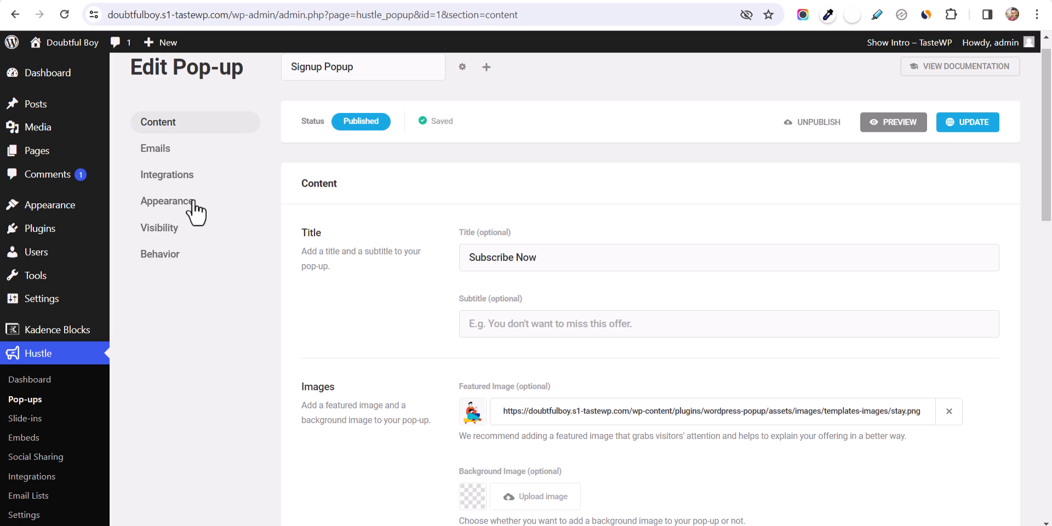
click(173, 173)
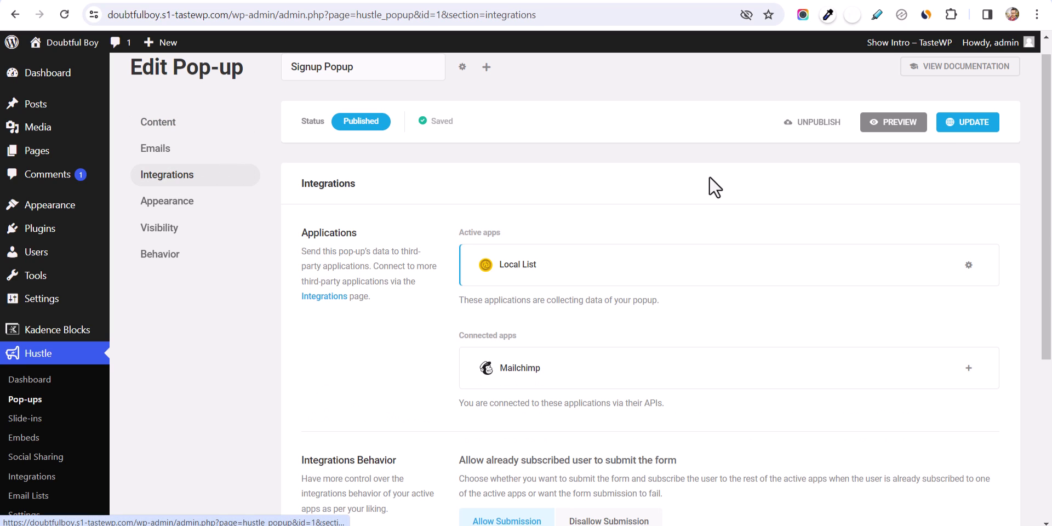
- Connect Mailchimp to the key2blogging list with auto opt-in and a Homepage tag
click(968, 369)
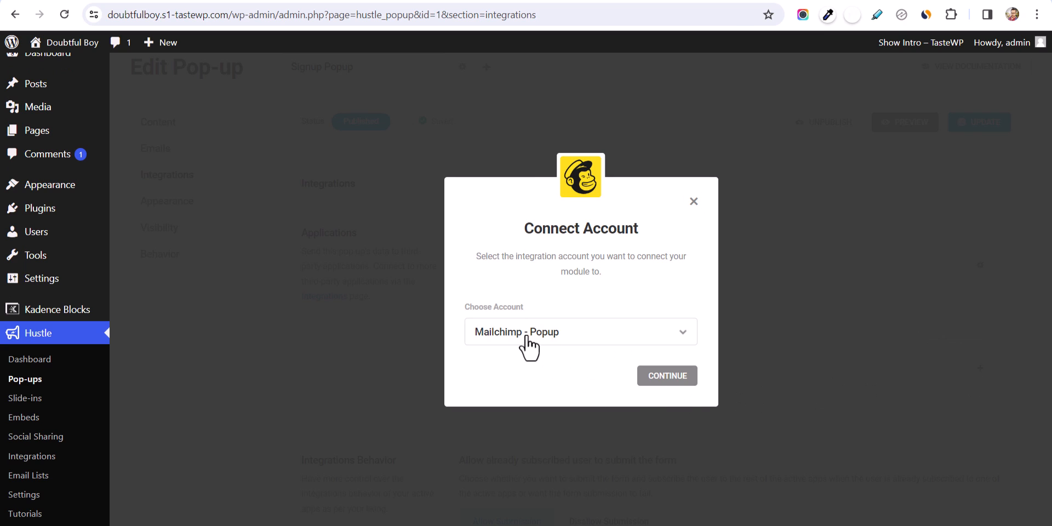
click(665, 378)
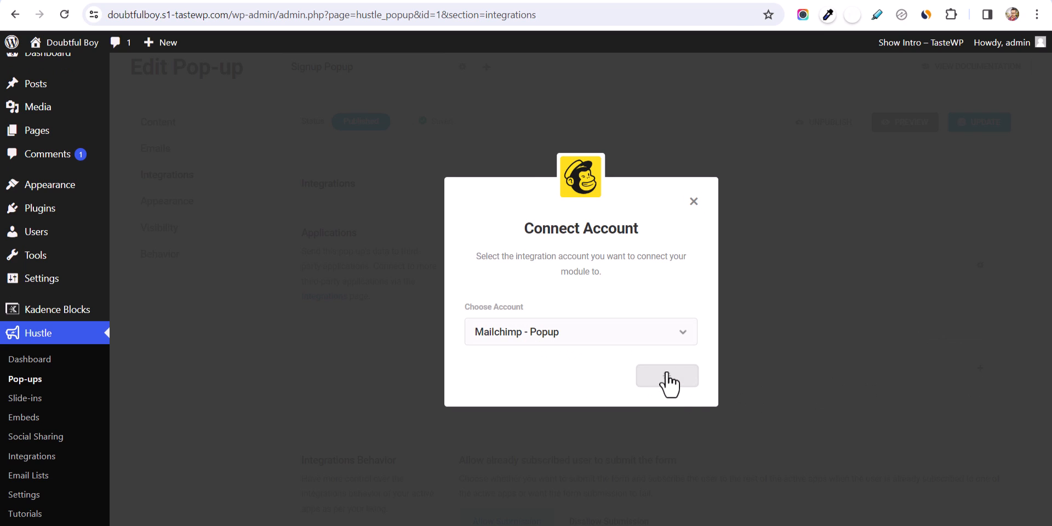
click(470, 357)
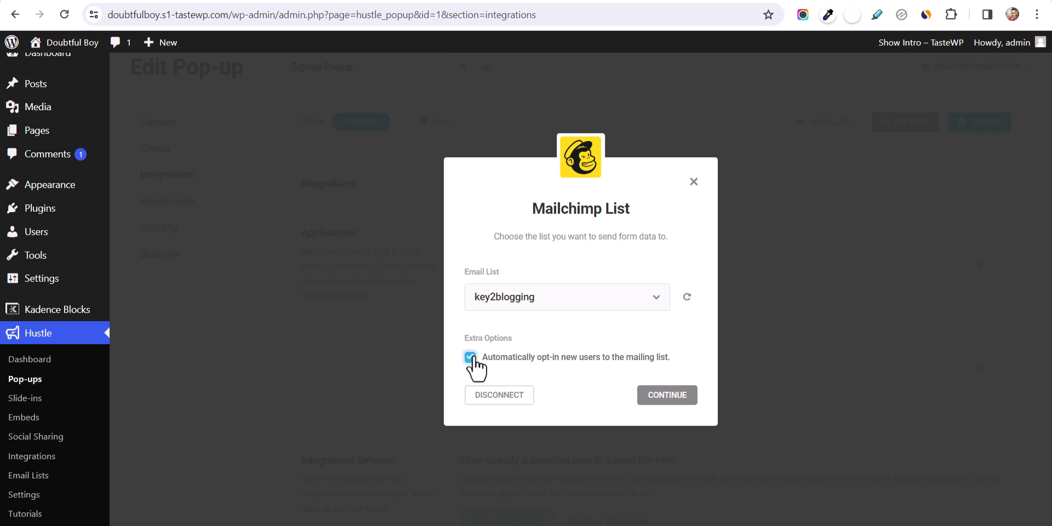
click(660, 395)
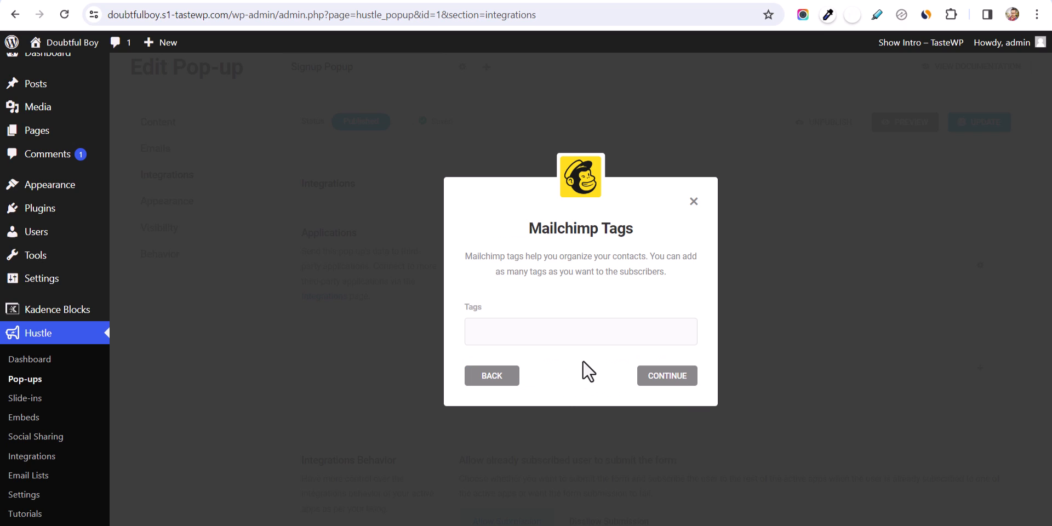
click(570, 336)
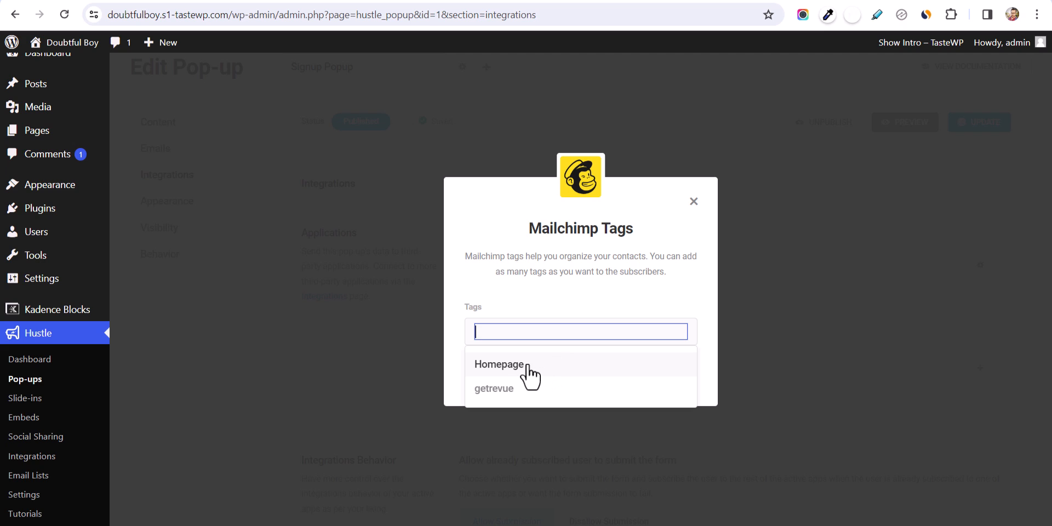
click(535, 364)
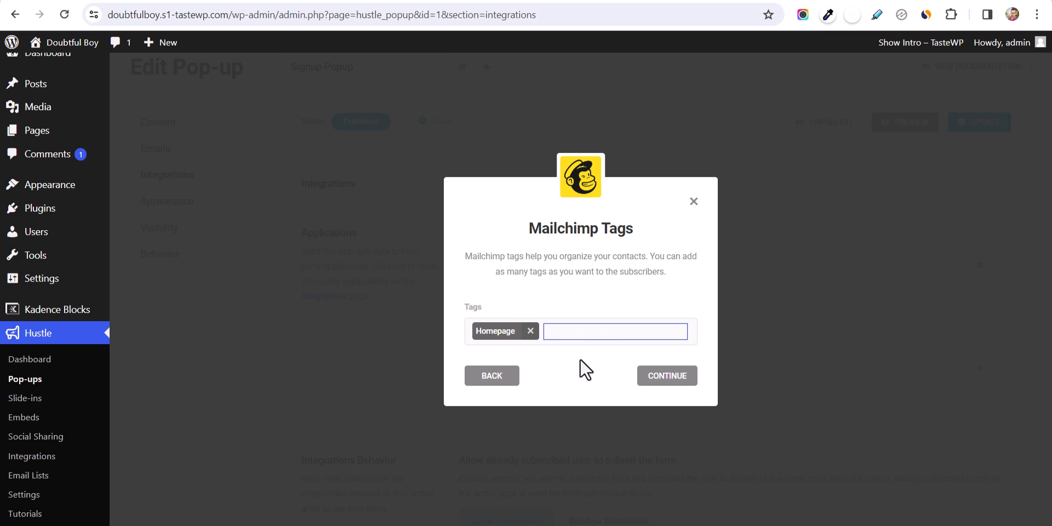
click(661, 376)
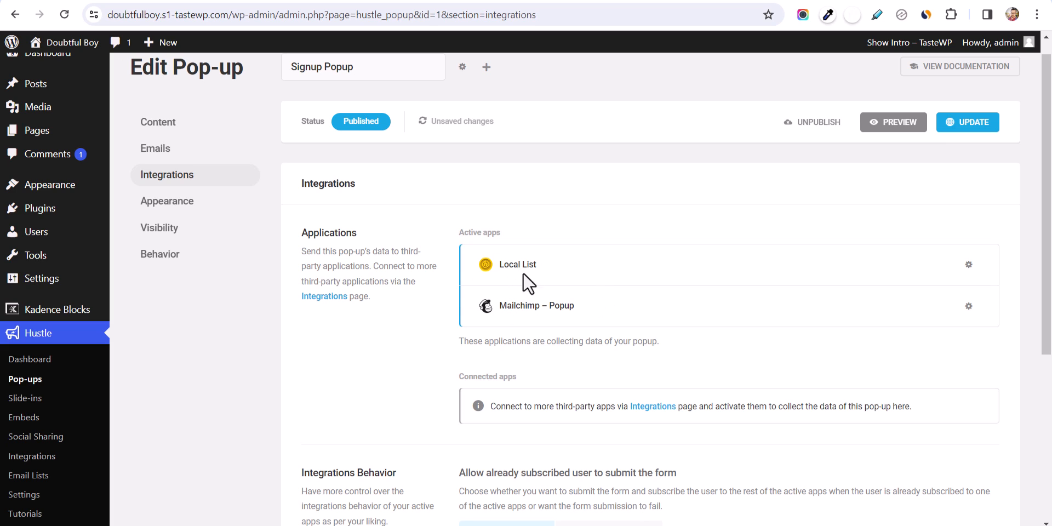
- Save the popup with Update and move on to its Visibility rules
scroll(416, 381, up, 1)
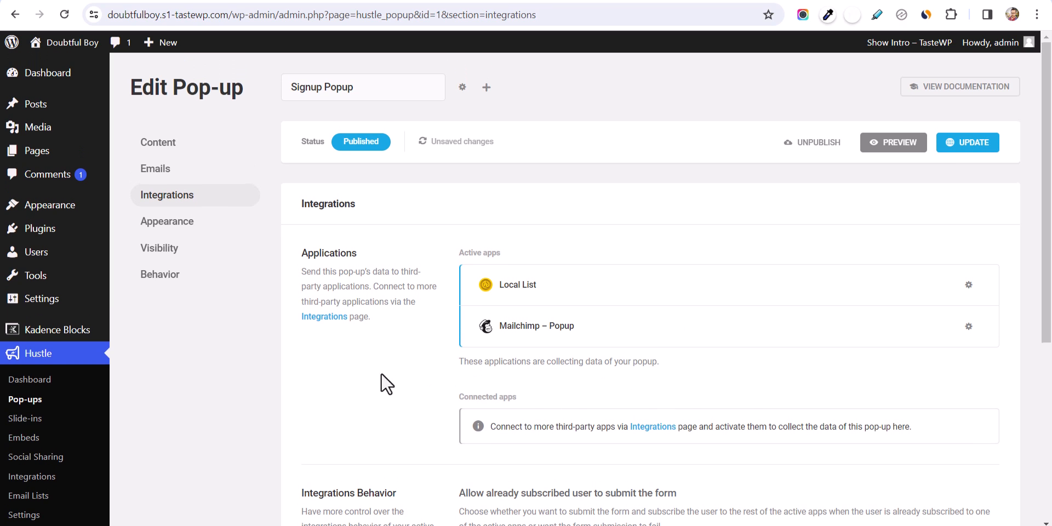
click(973, 144)
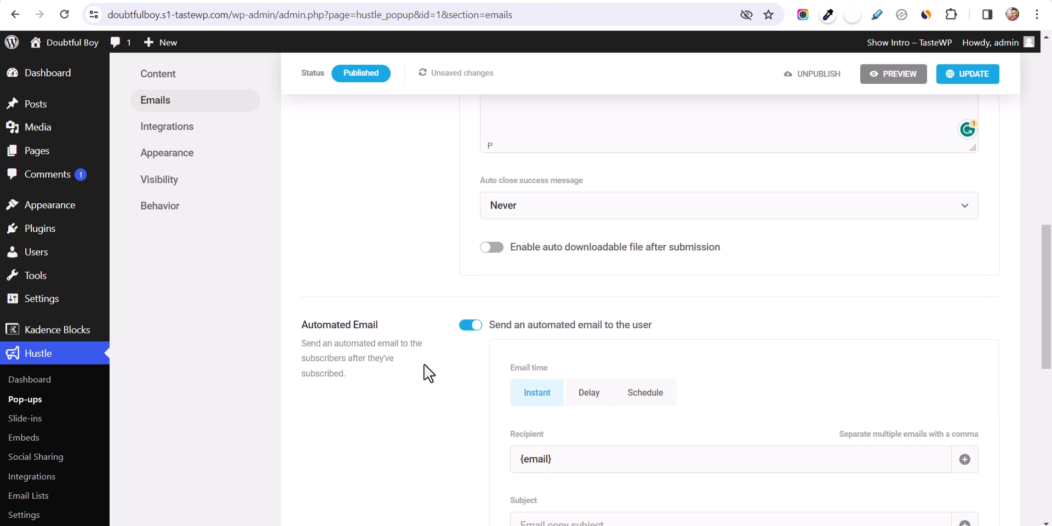
scroll(445, 324, up, 10)
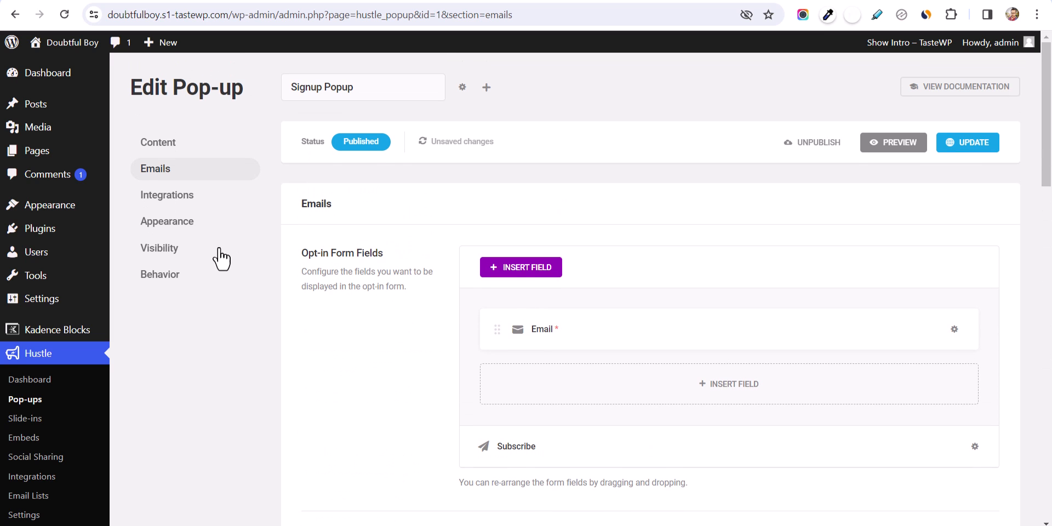
click(170, 252)
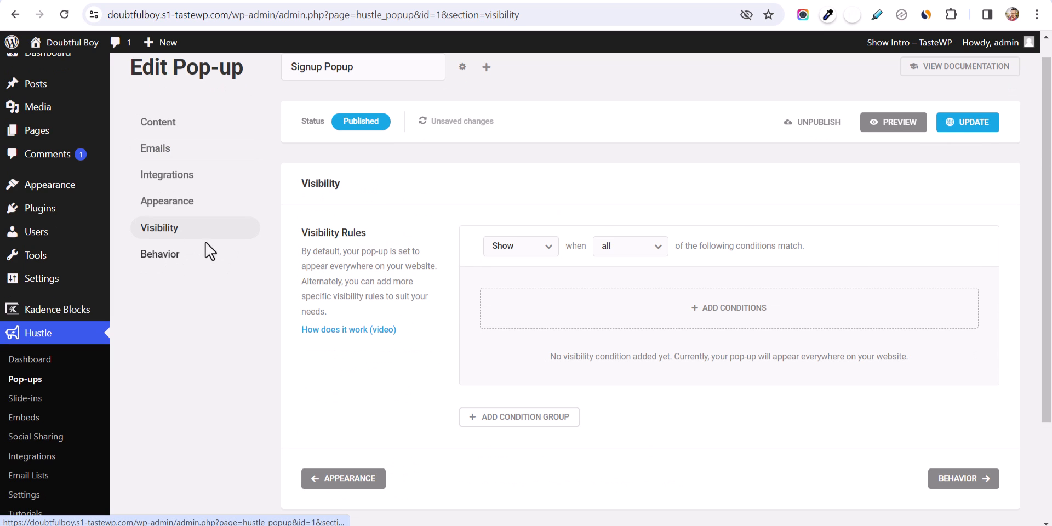
- In the pop-up's Behavior settings, turn off Auto-Close and enable closing when clicked outside
click(160, 255)
scroll(373, 350, down, 10)
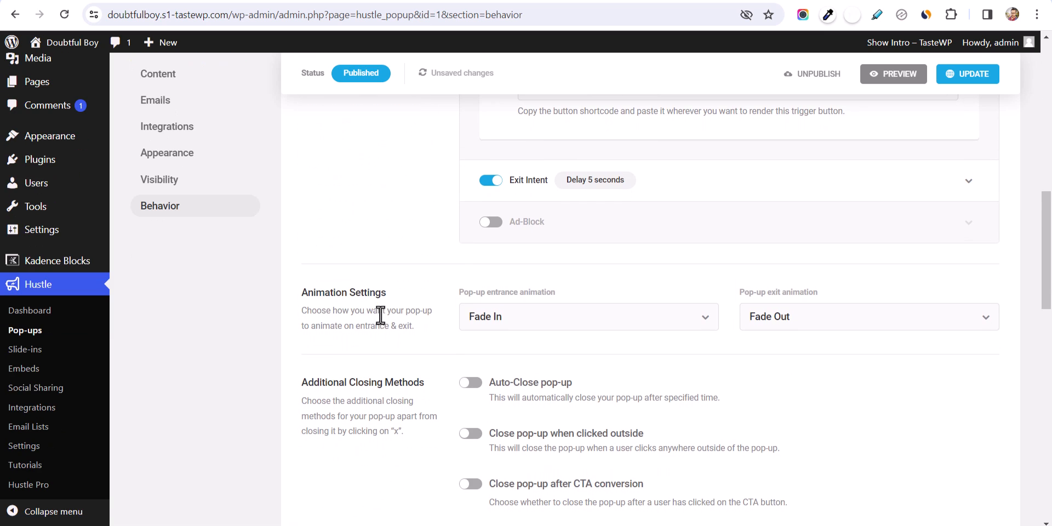
scroll(423, 356, down, 3)
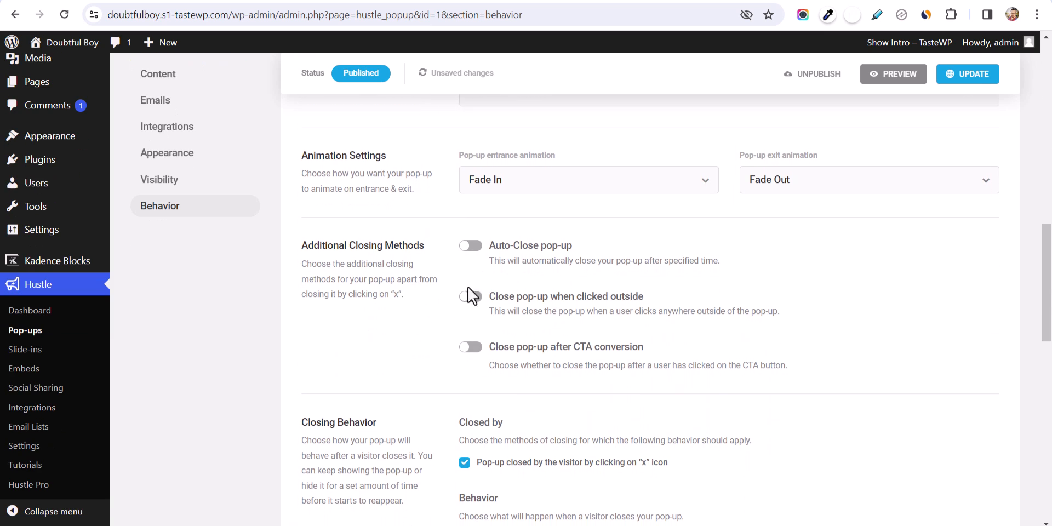
scroll(405, 334, down, 3)
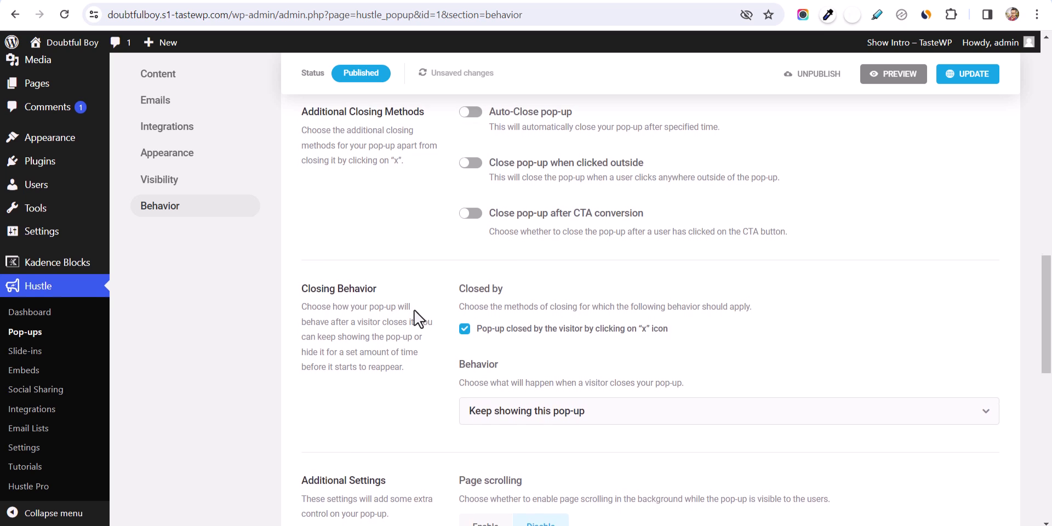
scroll(415, 311, up, 3)
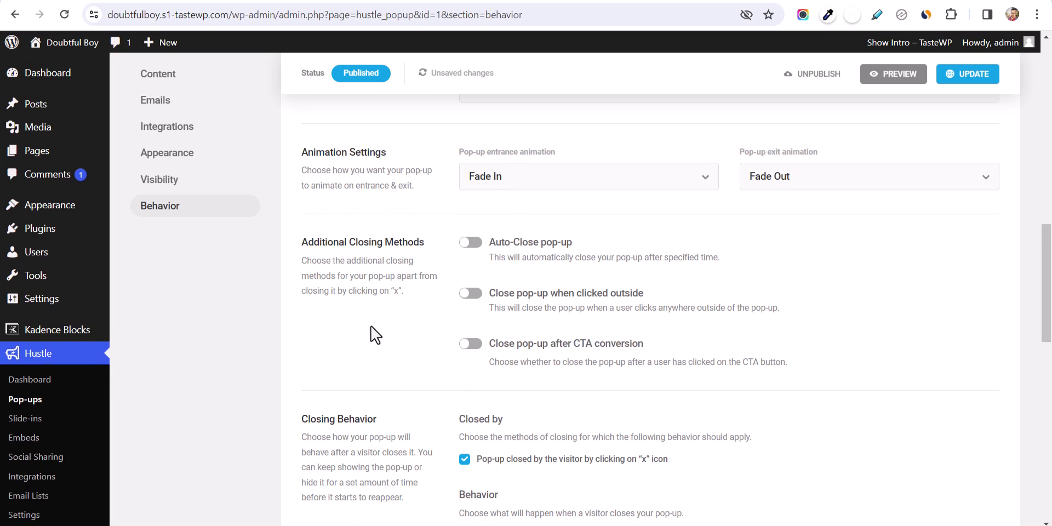
click(471, 245)
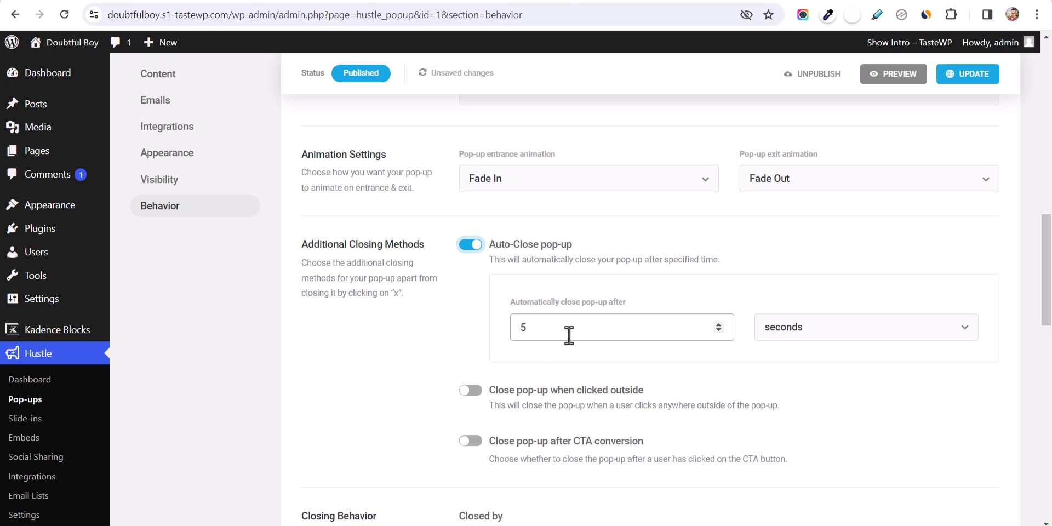
click(473, 247)
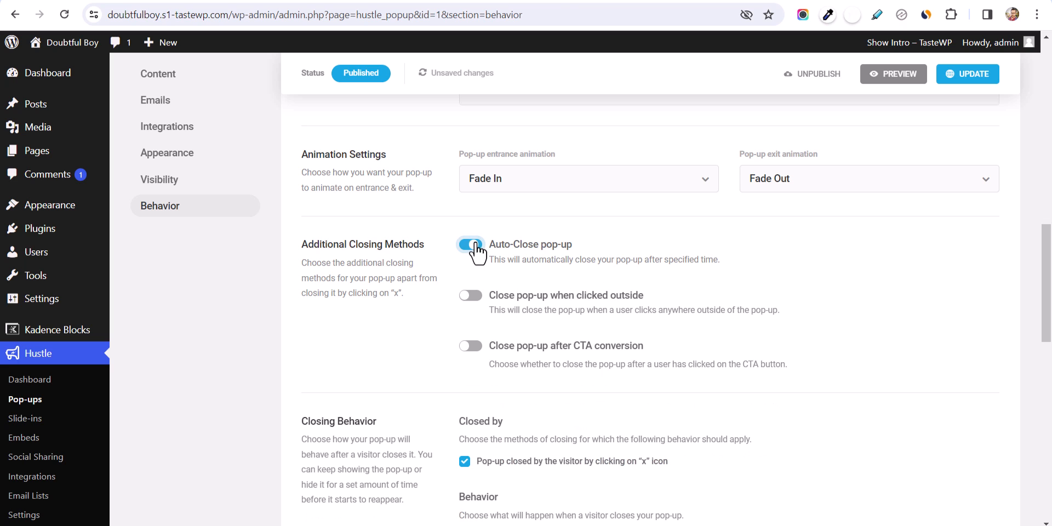
click(471, 297)
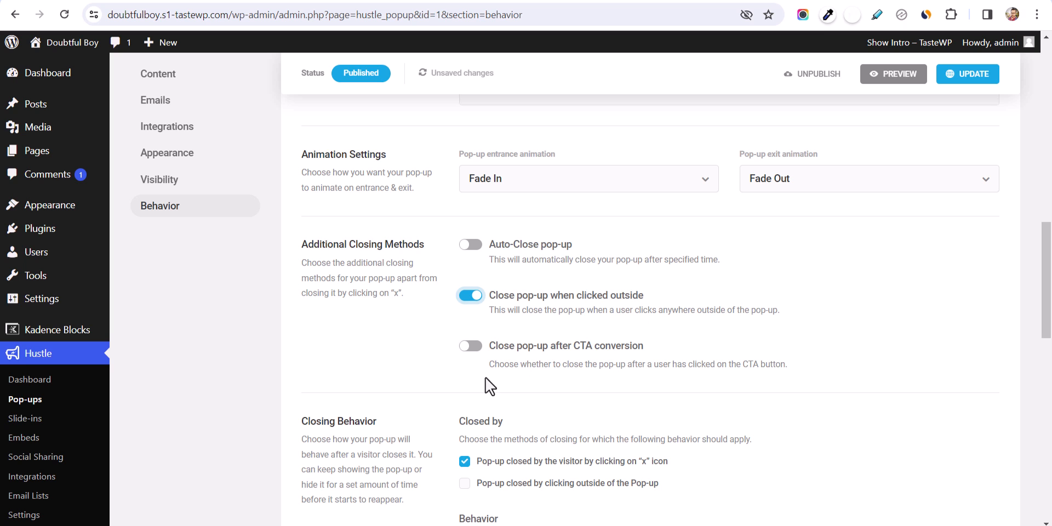
- Leave the after-closing behavior set to 'Keep showing this pop-up'
scroll(456, 384, down, 3)
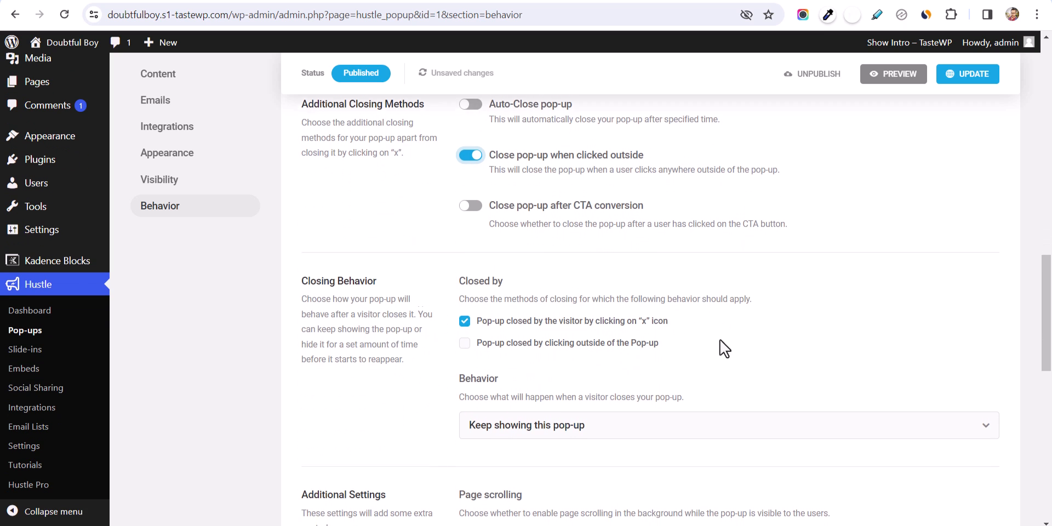
scroll(722, 337, down, 3)
scroll(410, 254, up, 2)
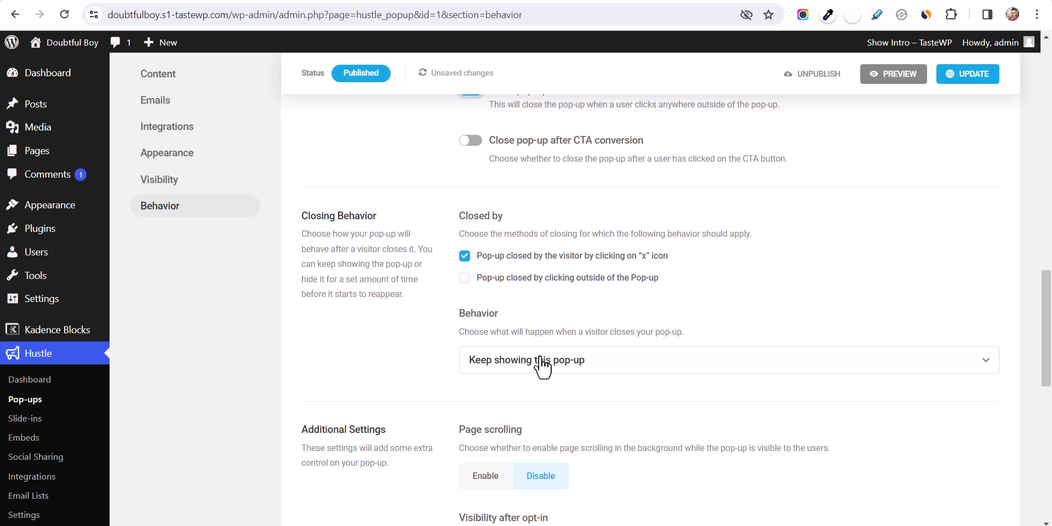
scroll(596, 347, down, 2)
scroll(666, 212, up, 1)
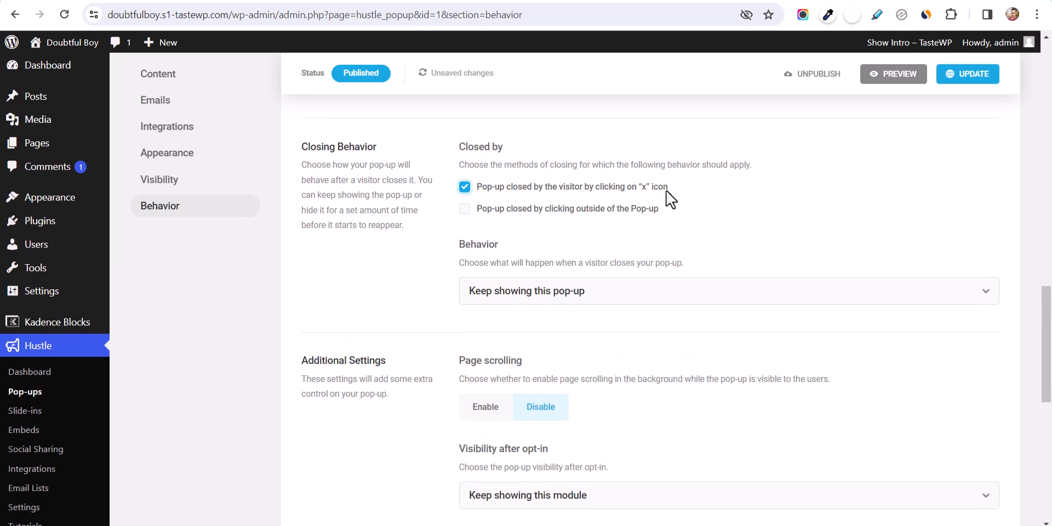
click(549, 299)
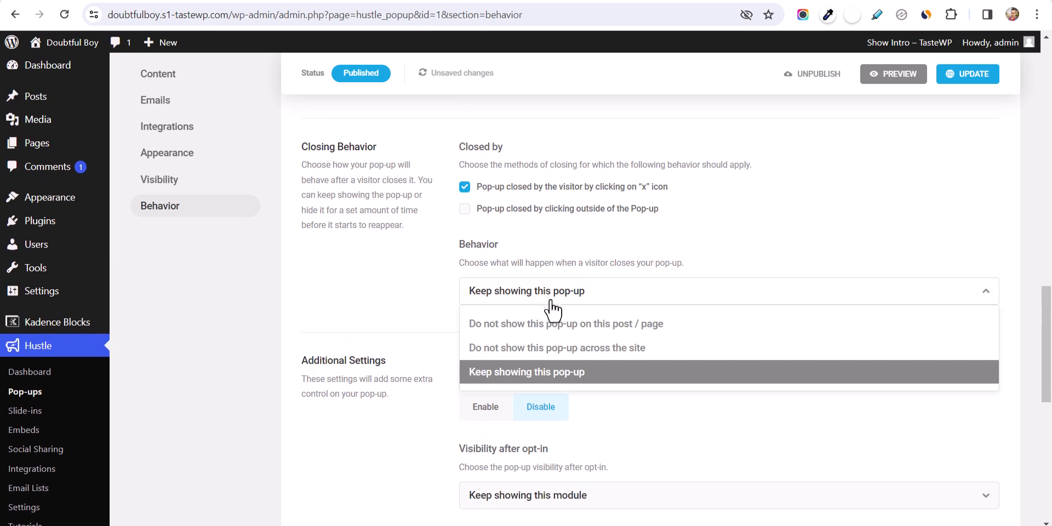
click(574, 351)
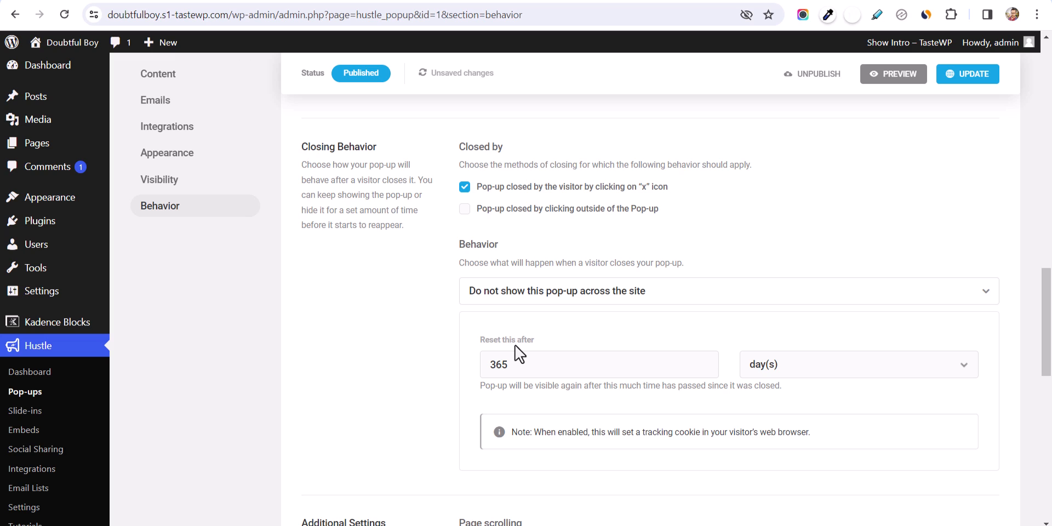
double_click(547, 364)
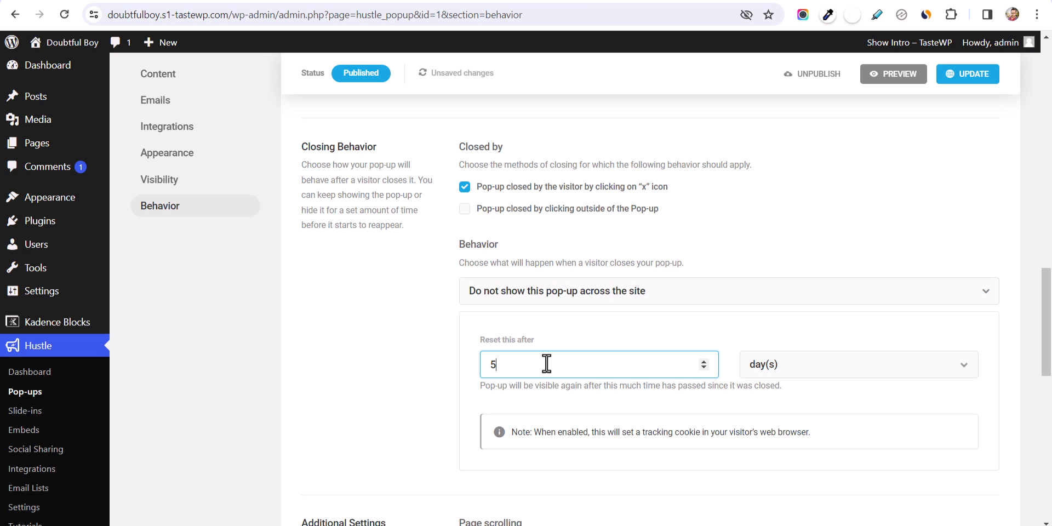
click(578, 297)
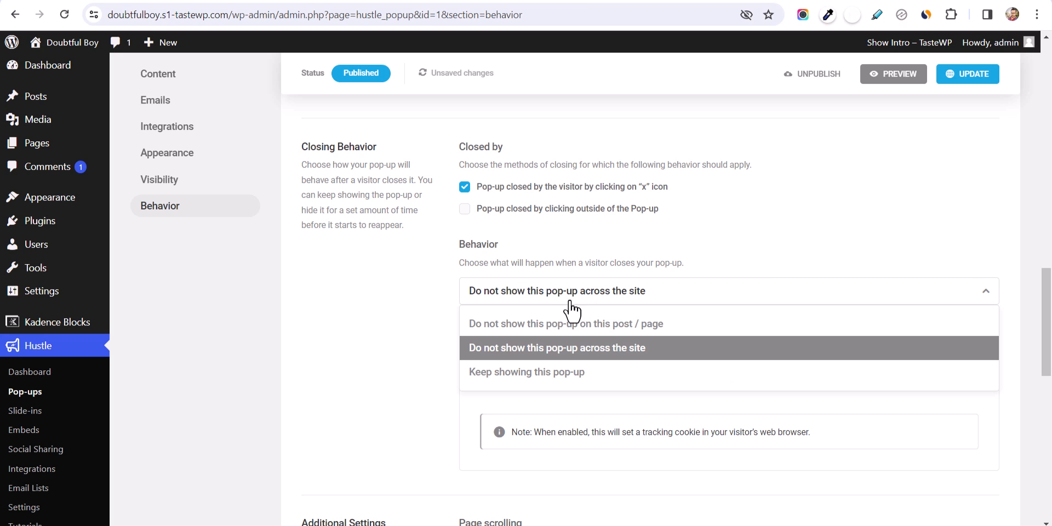
click(556, 372)
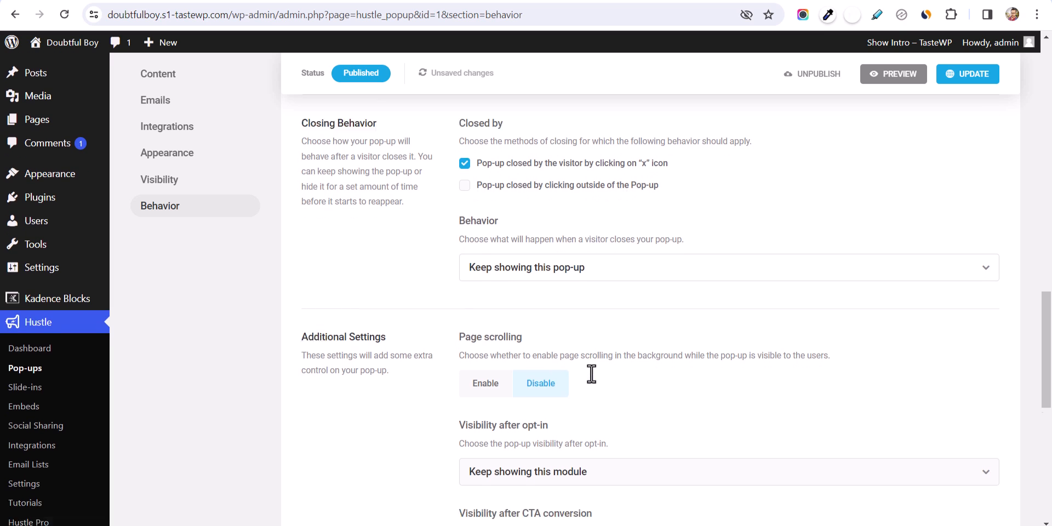
- Set Visibility after opt-in to 'No longer show this module across the site' for 365 days
scroll(548, 384, down, 3)
scroll(483, 318, down, 2)
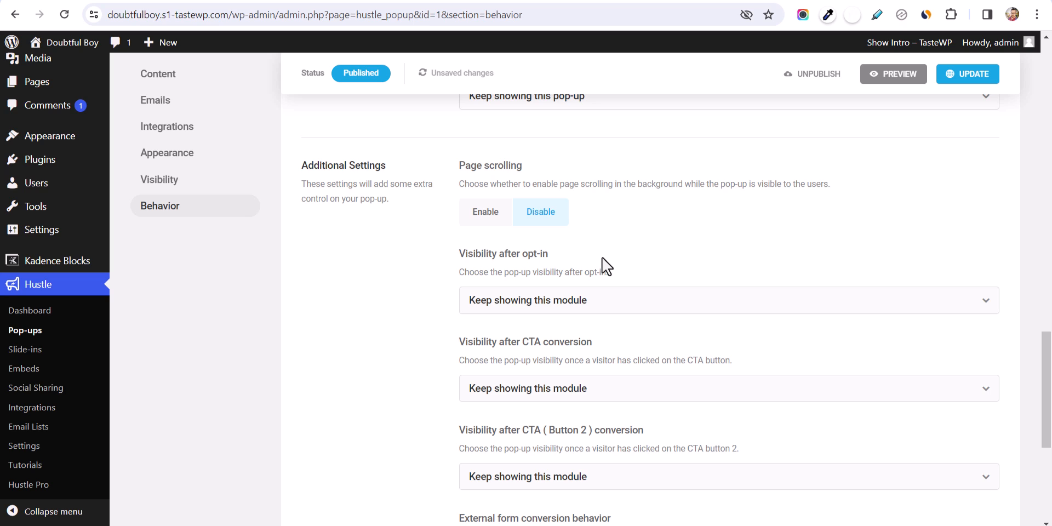
click(566, 303)
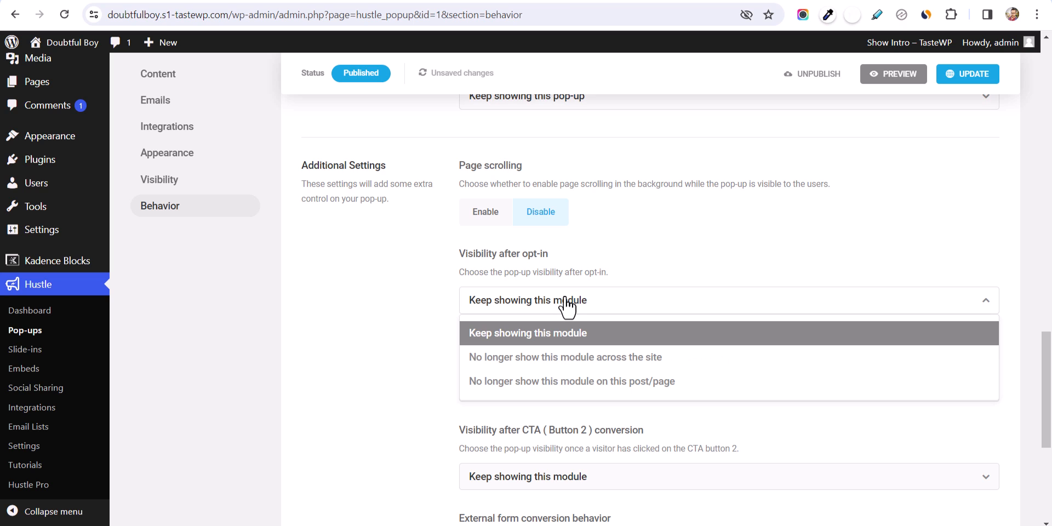
click(573, 359)
click(541, 383)
click(590, 337)
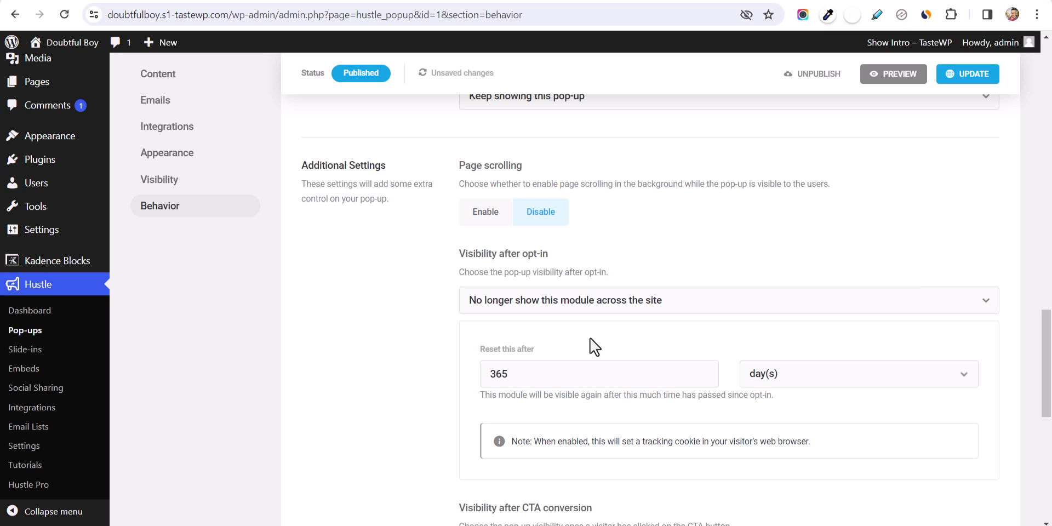
- Save the pop-up with UPDATE
scroll(647, 344, down, 4)
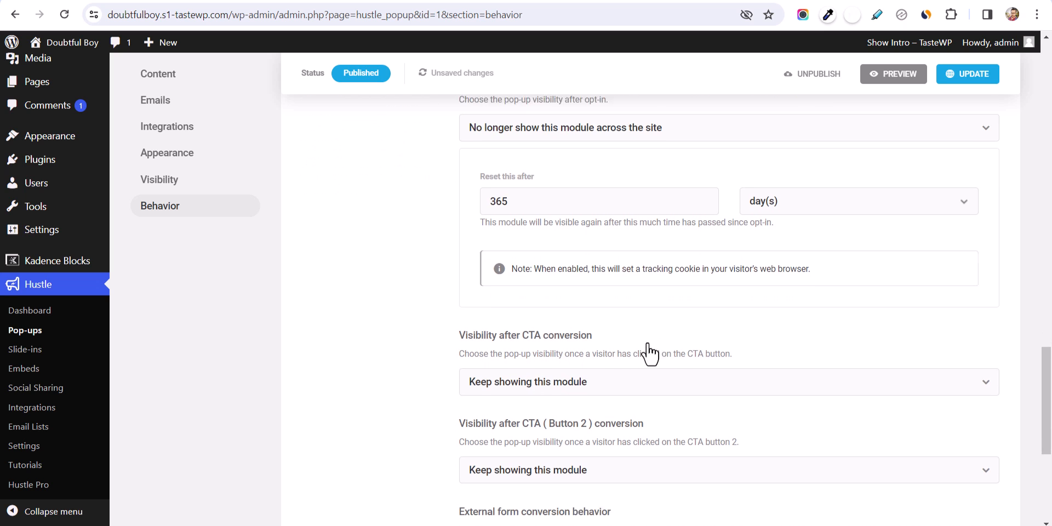
scroll(734, 372, down, 3)
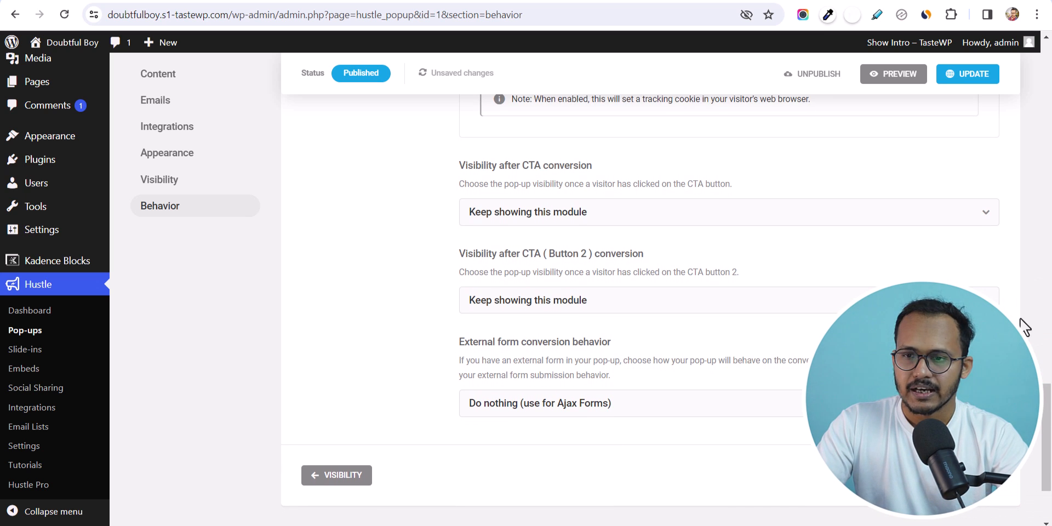
click(962, 80)
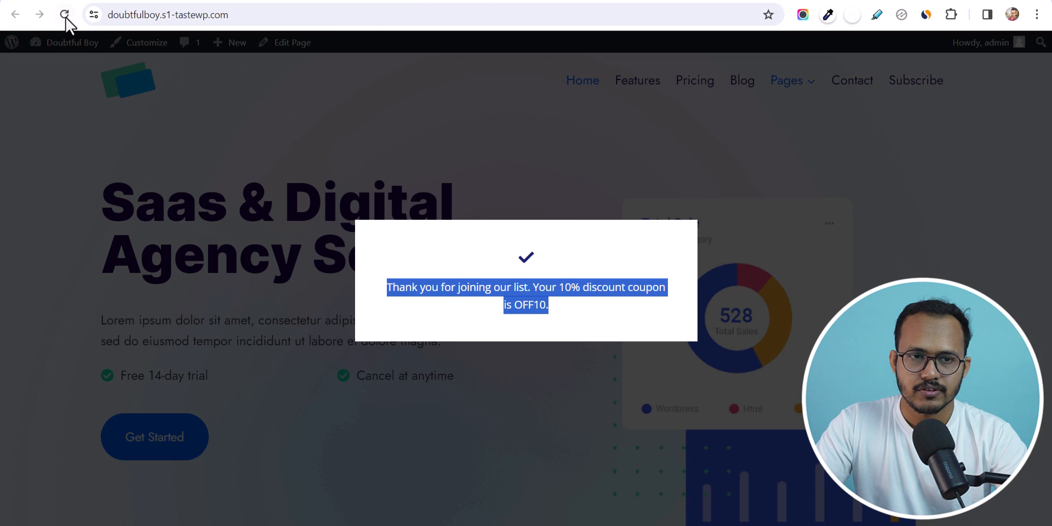
- On the reloaded homepage, open Subscribe Now via the Subscribe link and submit a test email address
click(65, 15)
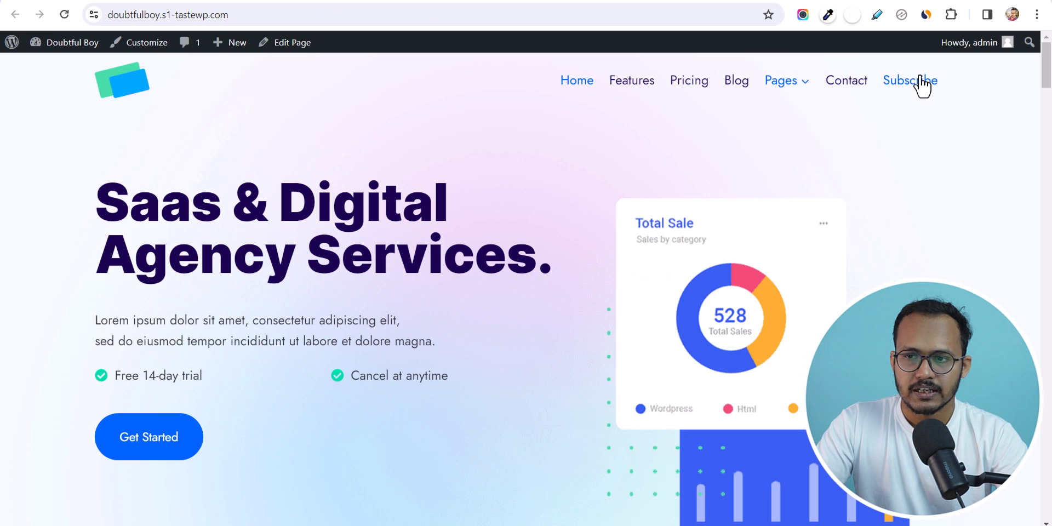
click(920, 80)
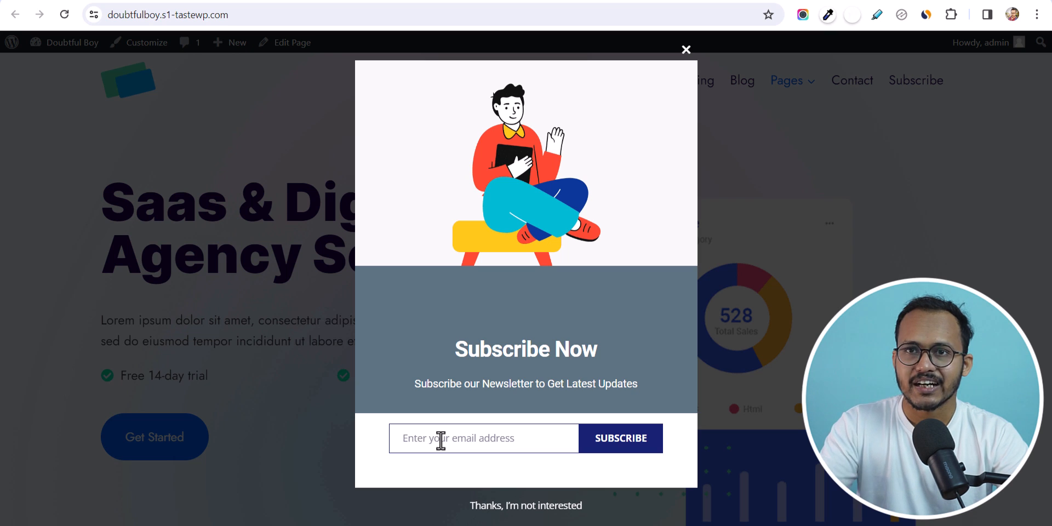
key(ctrl+v)
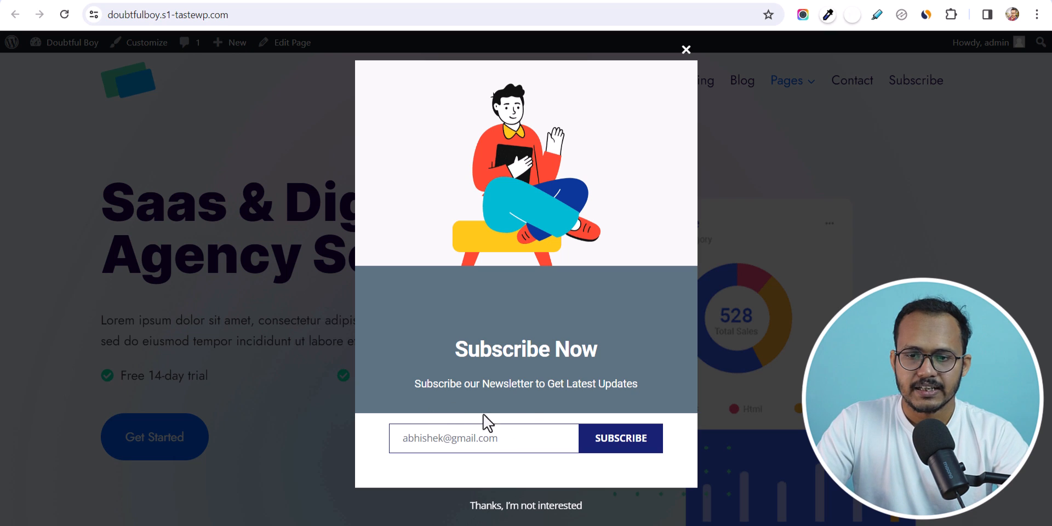
click(618, 445)
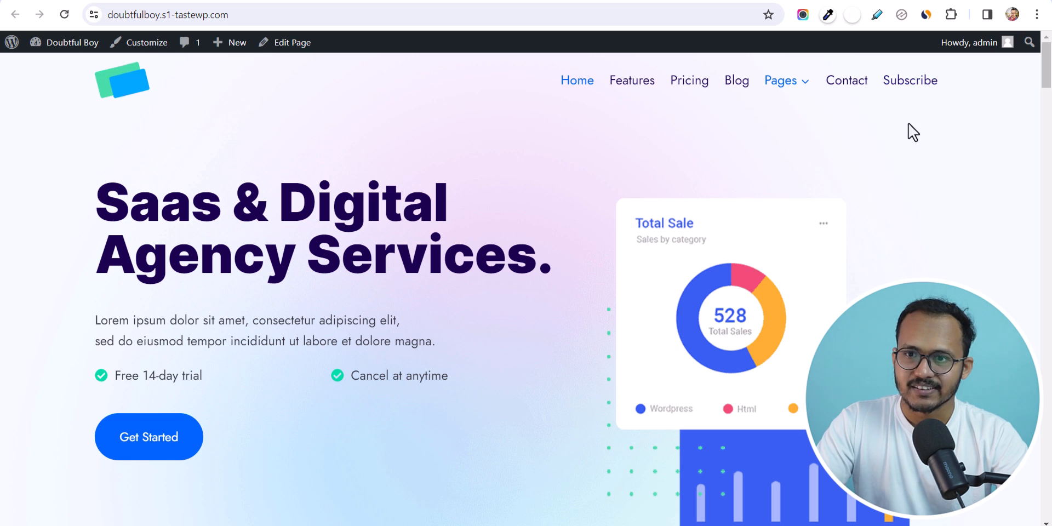
- Load the site's address in a new Chrome incognito window
click(265, 20)
key(ctrl+c)
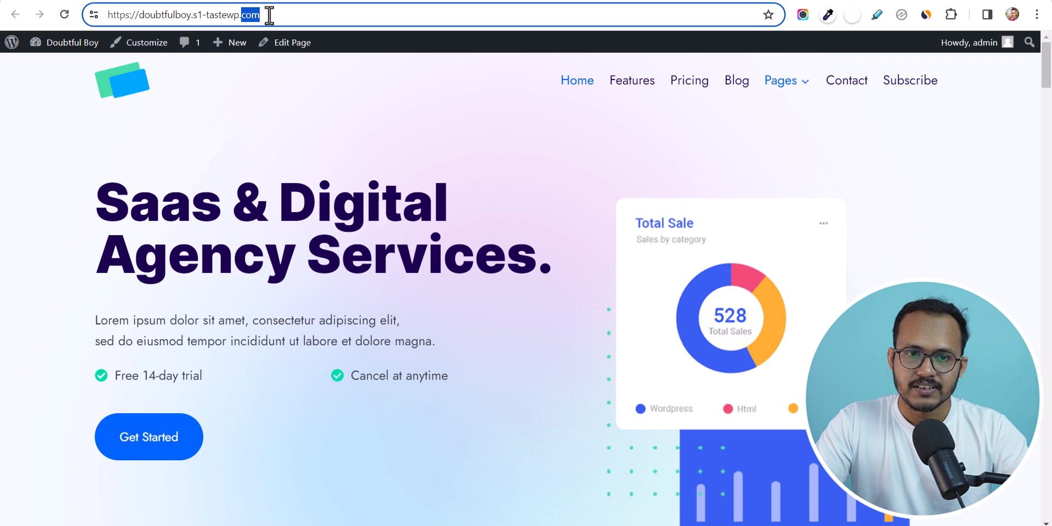
click(1037, 16)
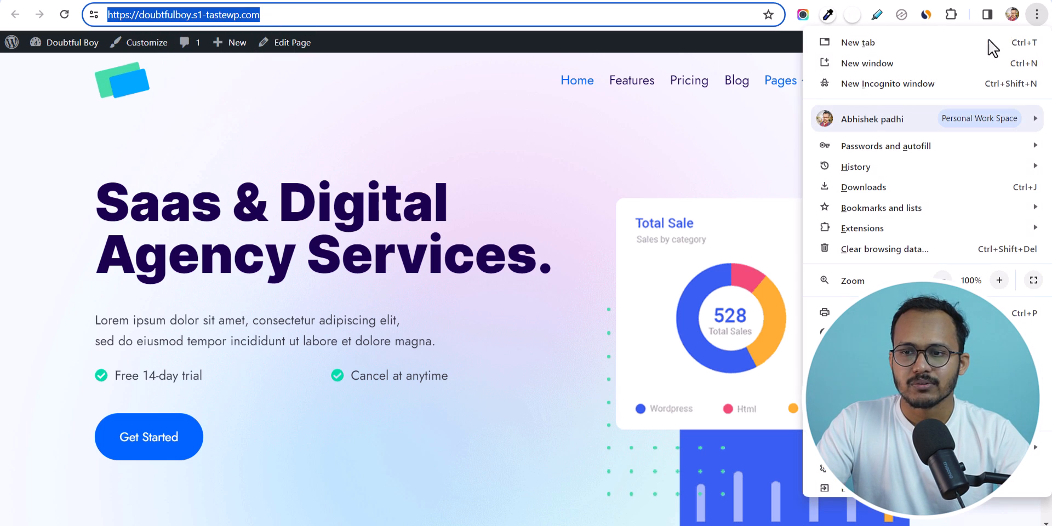
click(931, 77)
key(ctrl+v)
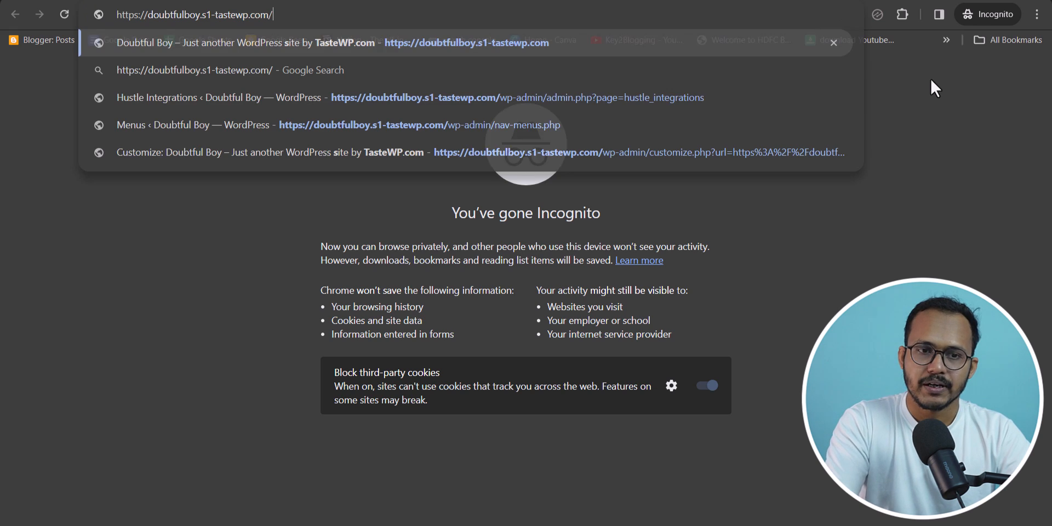
key(Return)
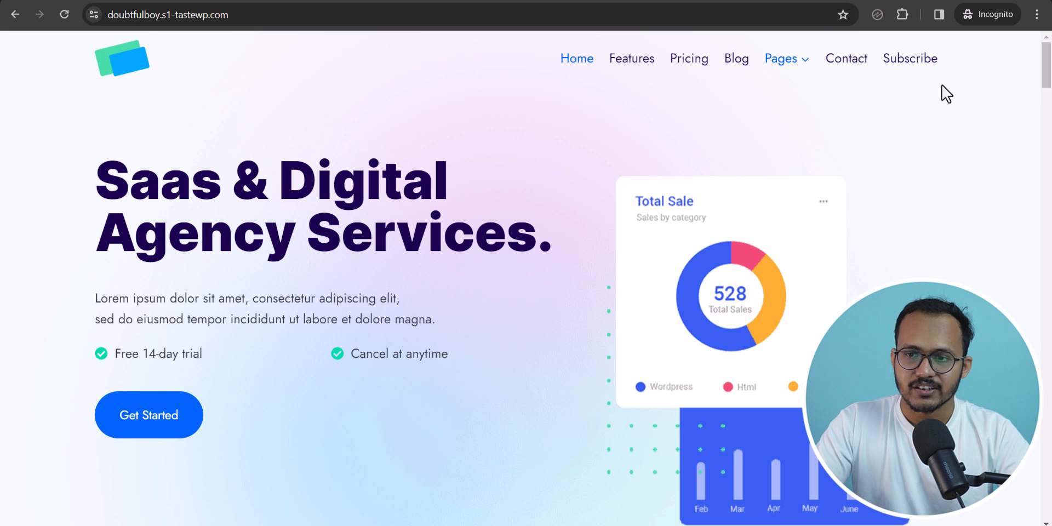
- Open the Subscribe Now pop-up as a fresh visitor and close it with X
click(910, 59)
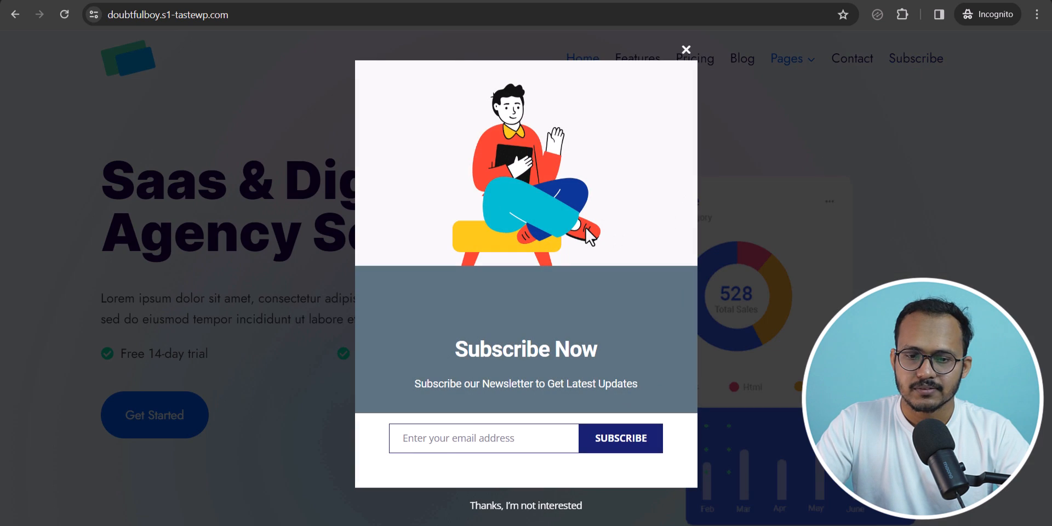
click(685, 50)
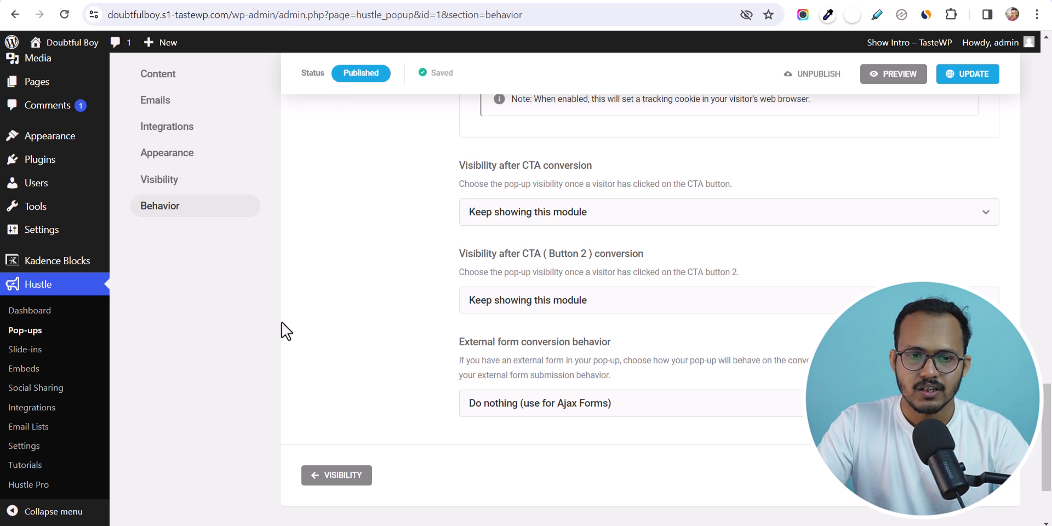
scroll(282, 322, up, 2)
scroll(281, 323, up, 10)
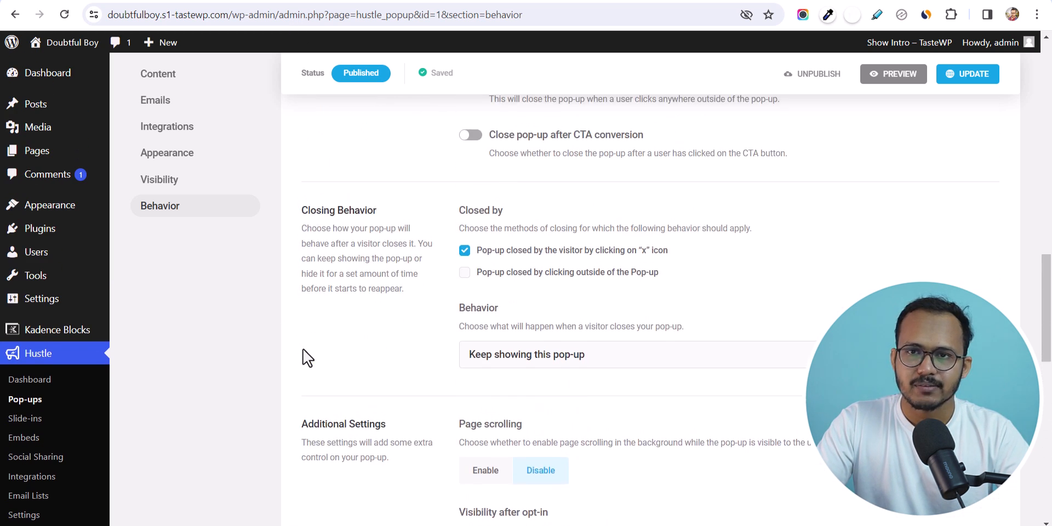
scroll(303, 354, up, 5)
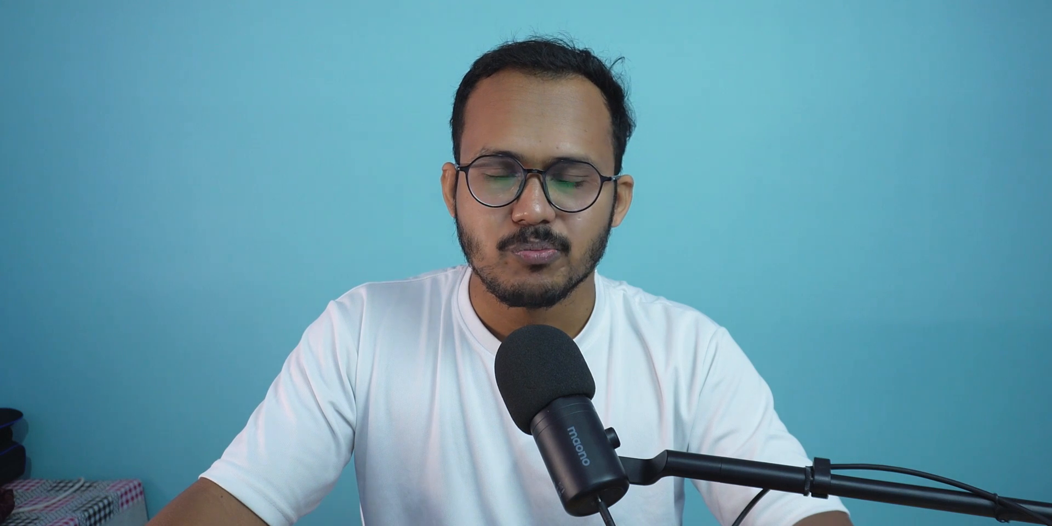